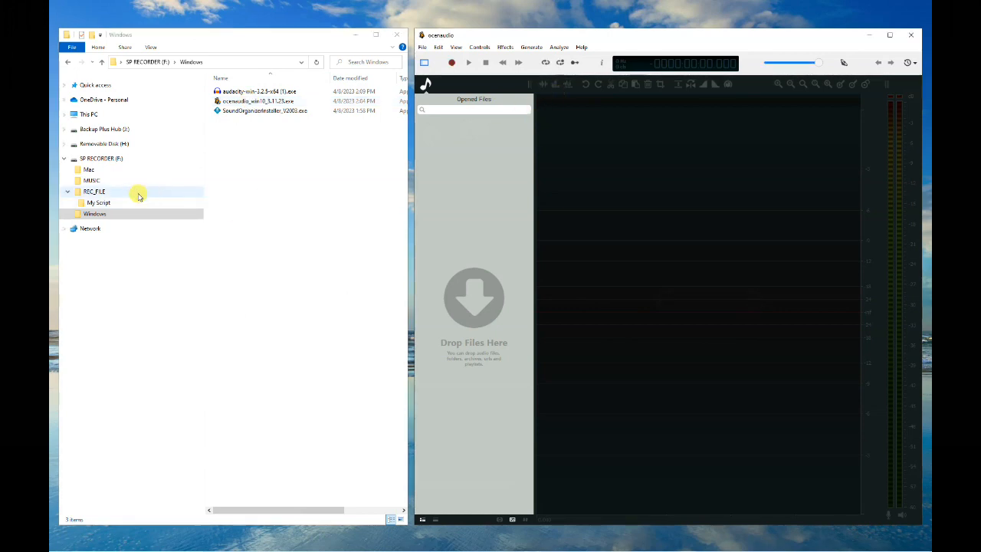
# Open 230428_1625.mp3 from the recorder's REC_FILE > My Script folder in ocenaudio and maximize the editor window.
pyautogui.click(89, 169)
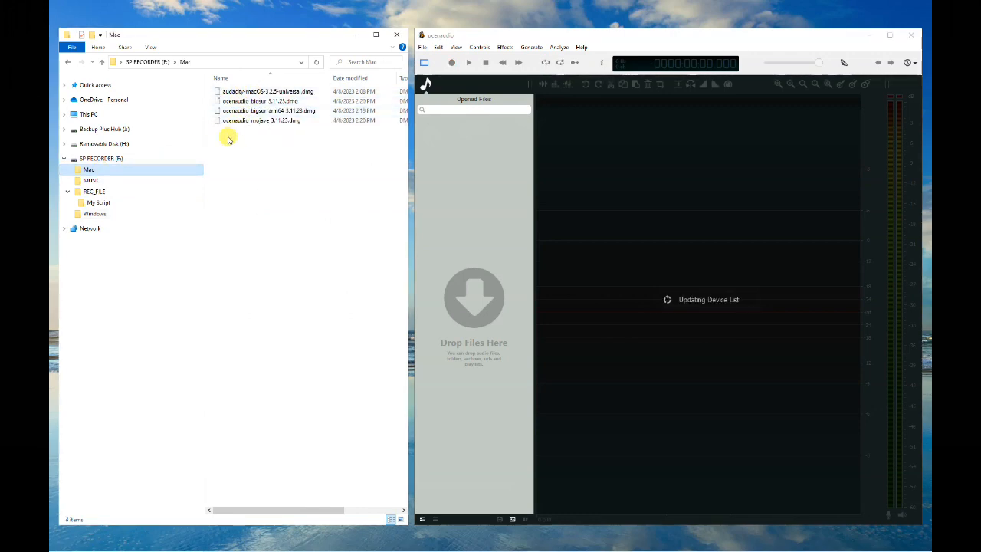
pyautogui.click(94, 191)
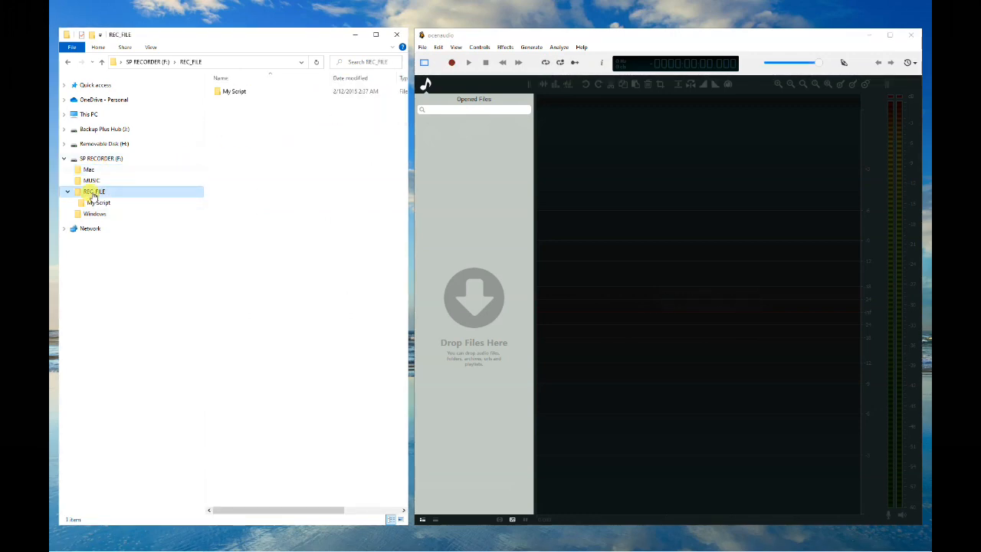
pyautogui.doubleClick(238, 92)
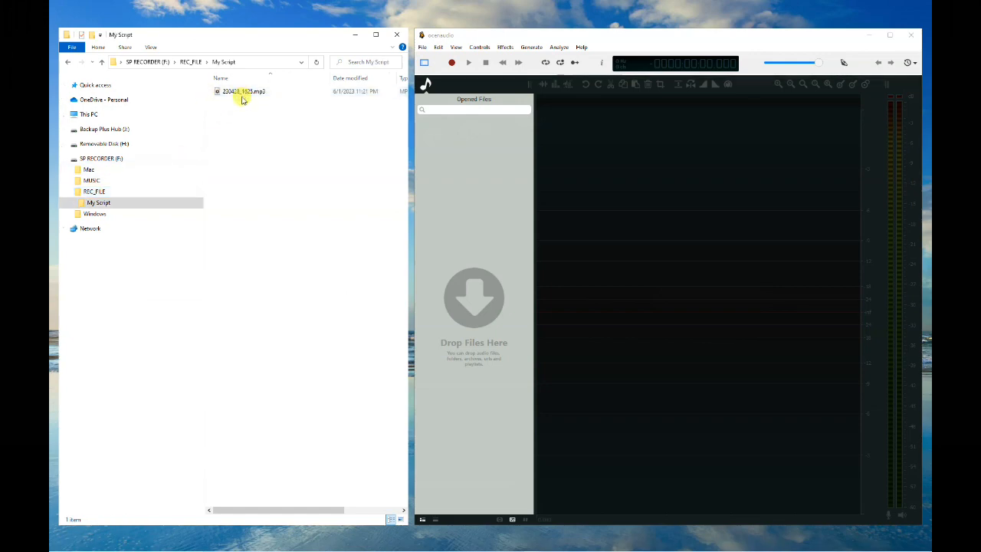
pyautogui.click(241, 96)
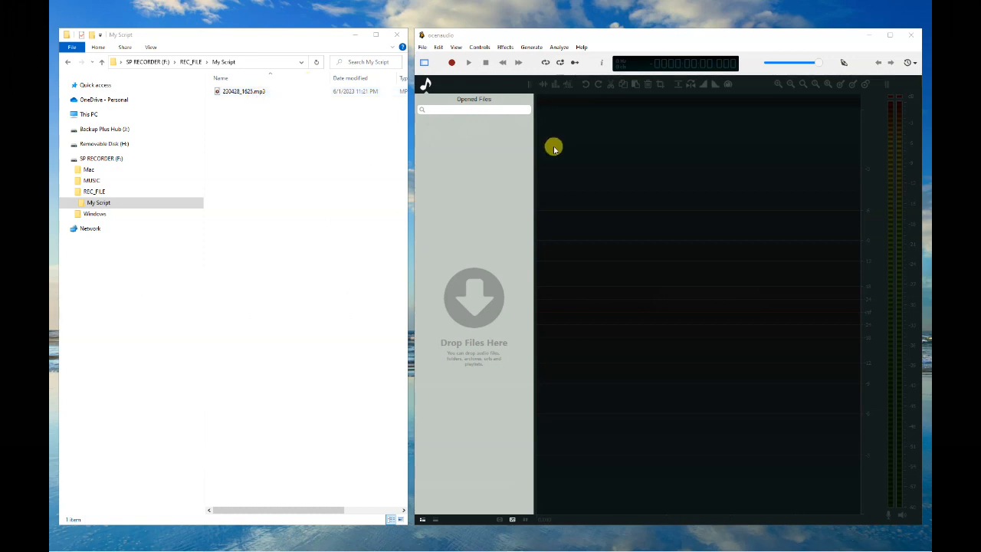
pyautogui.moveTo(237, 93); pyautogui.dragTo(468, 221)
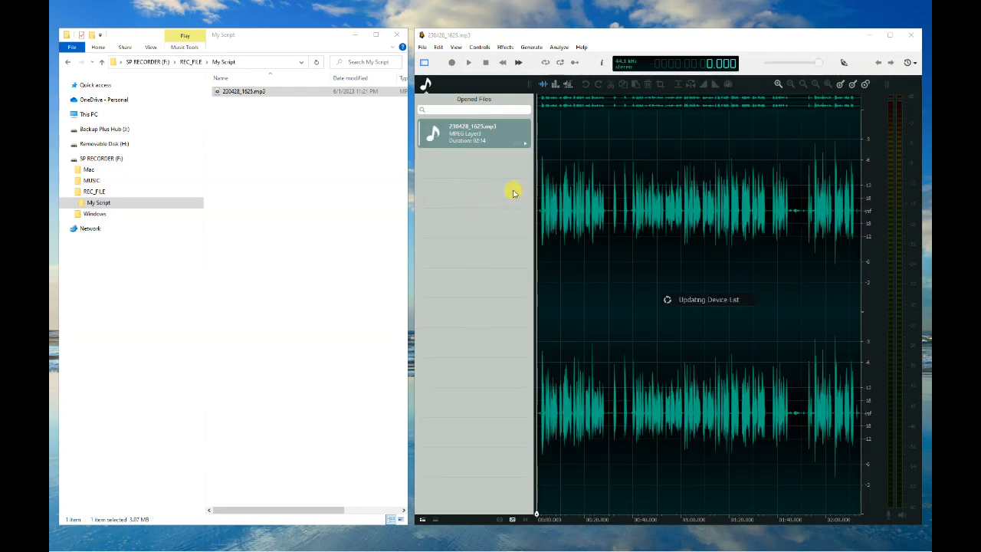
pyautogui.click(890, 37)
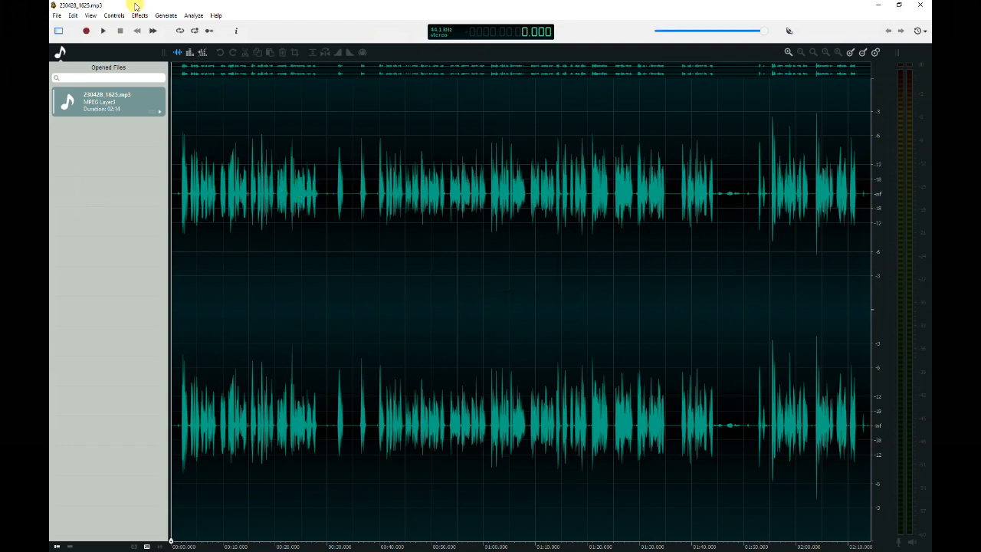
# Open Preferences, review the Sound settings, and close the dialog.
pyautogui.click(70, 15)
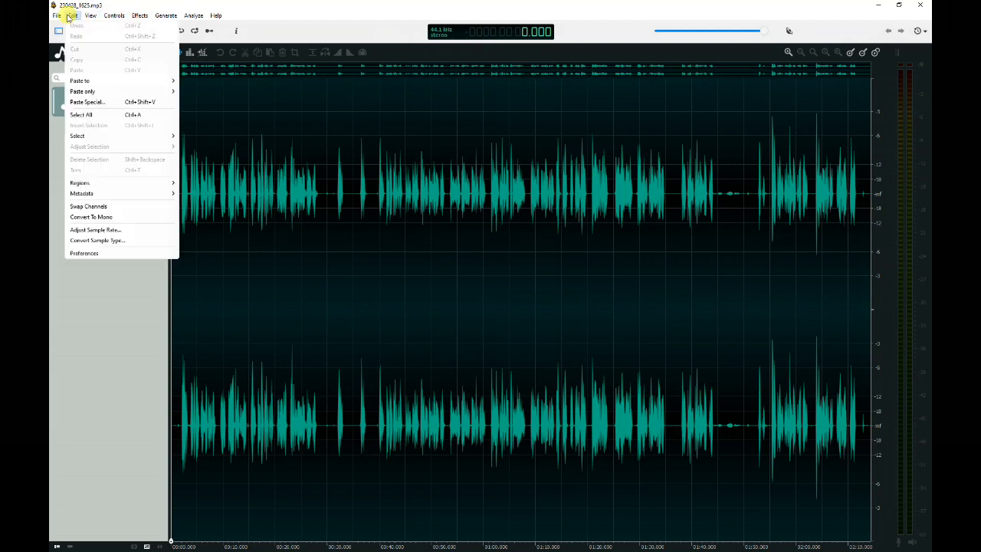
pyautogui.click(97, 256)
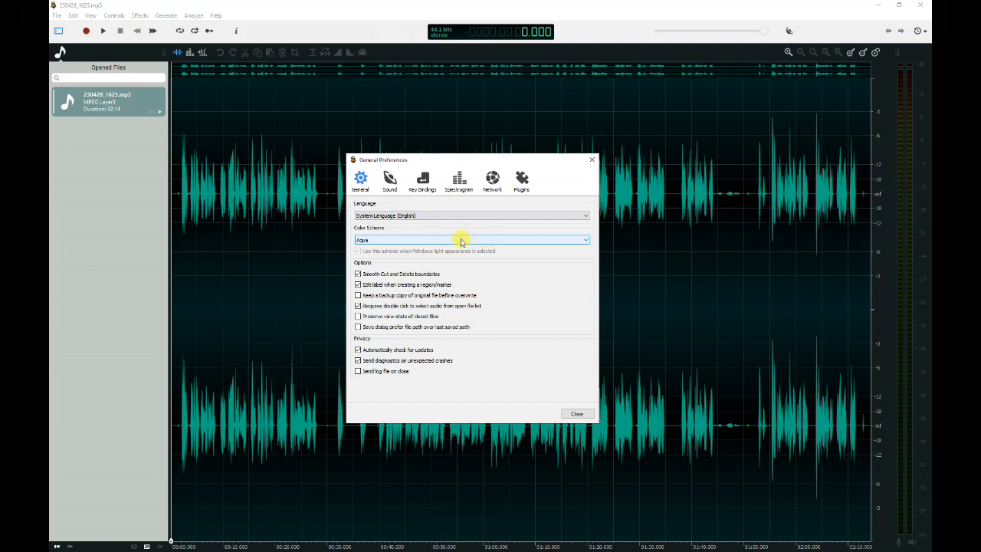
pyautogui.click(390, 187)
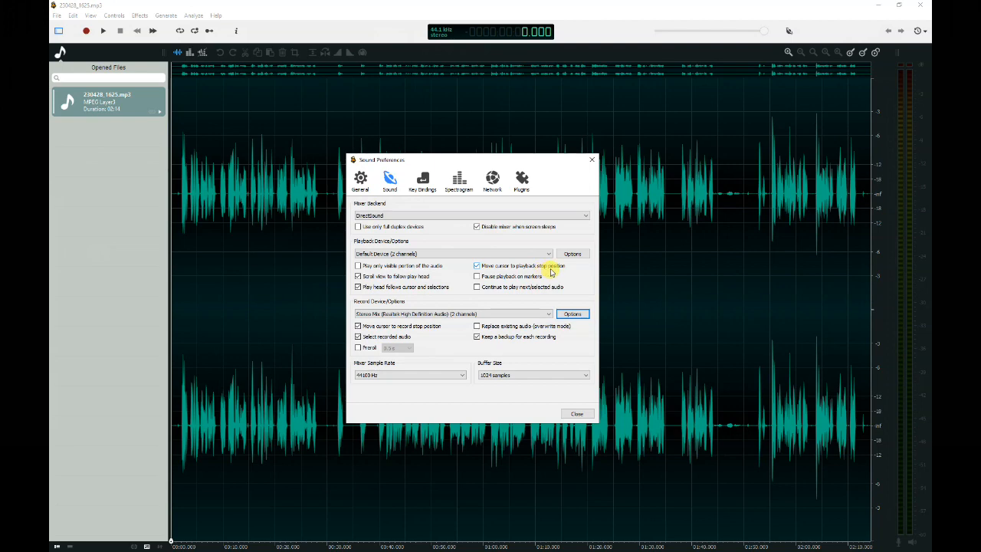
pyautogui.click(592, 161)
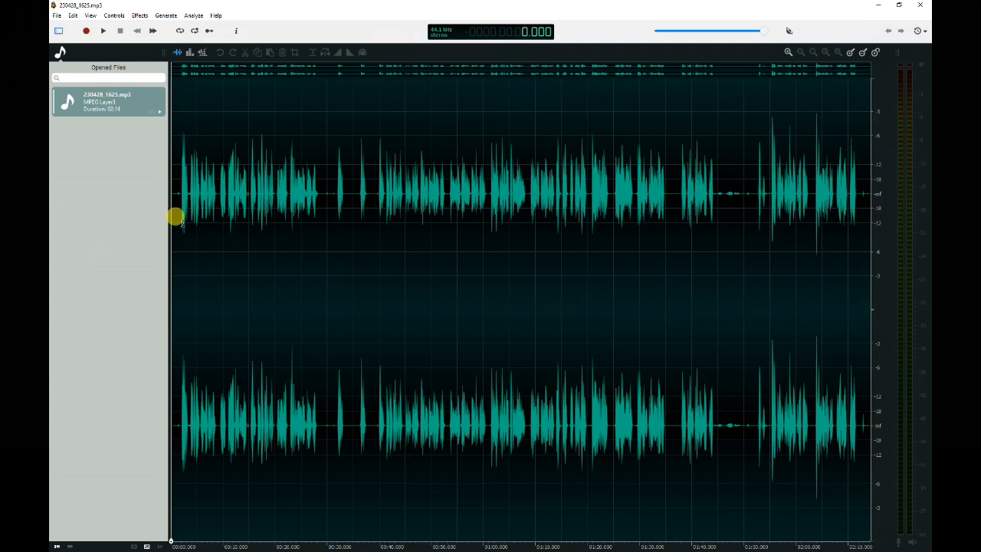
# Play the recording from the start, stop it, and lower the playback volume slightly.
pyautogui.click(182, 225)
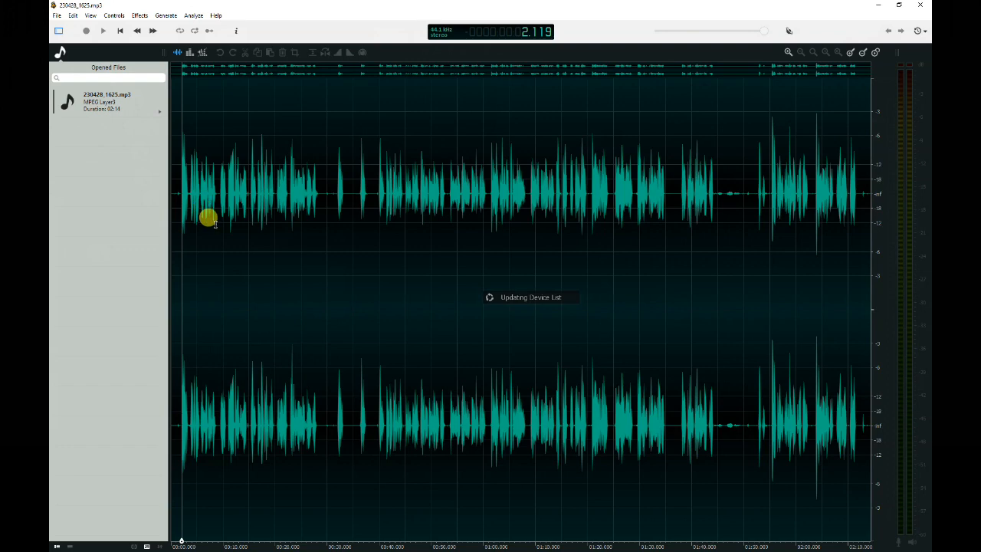
pyautogui.press('space')
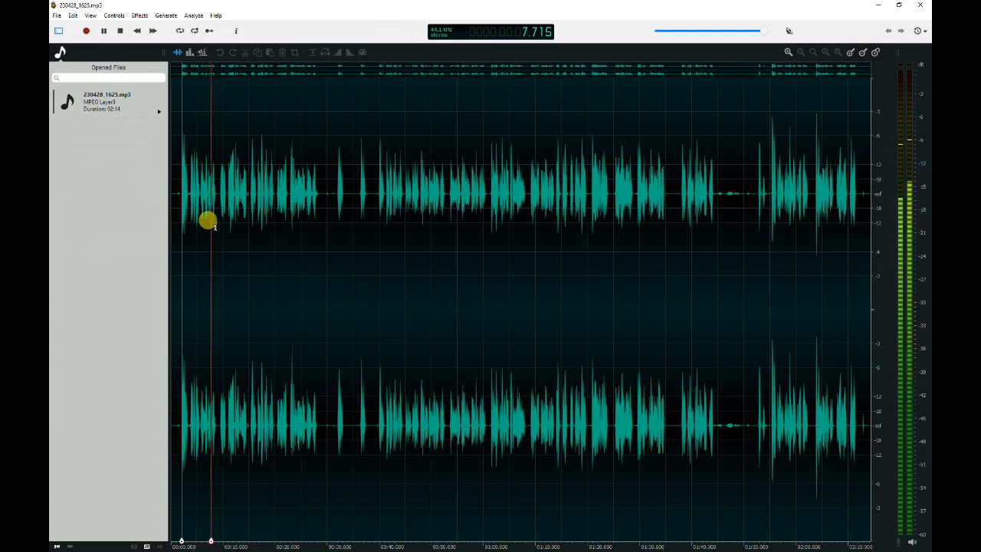
pyautogui.press('space')
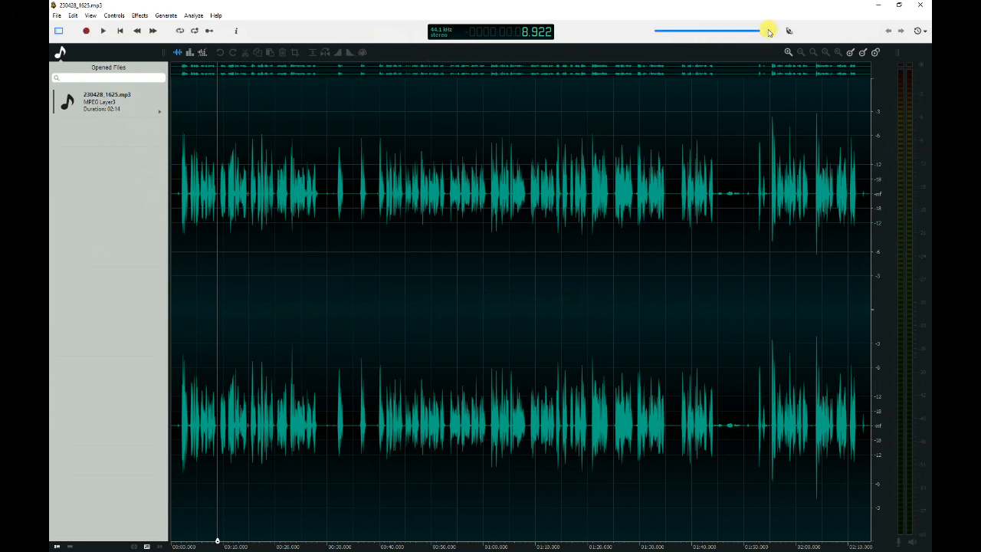
pyautogui.moveTo(749, 35); pyautogui.dragTo(737, 37)
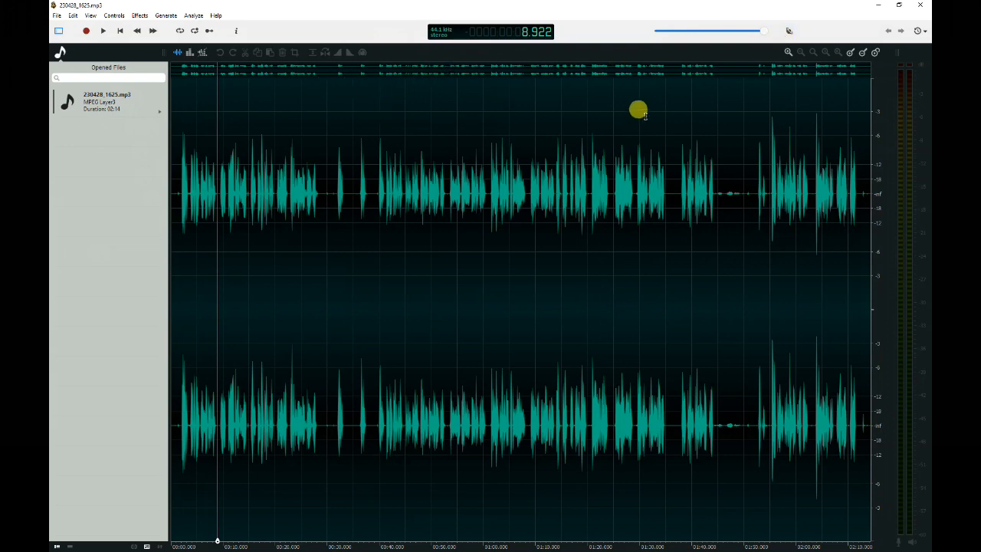
# Zoom into the waveform step by step, then zoom back out to the full view.
pyautogui.click(787, 52)
pyautogui.click(787, 52)
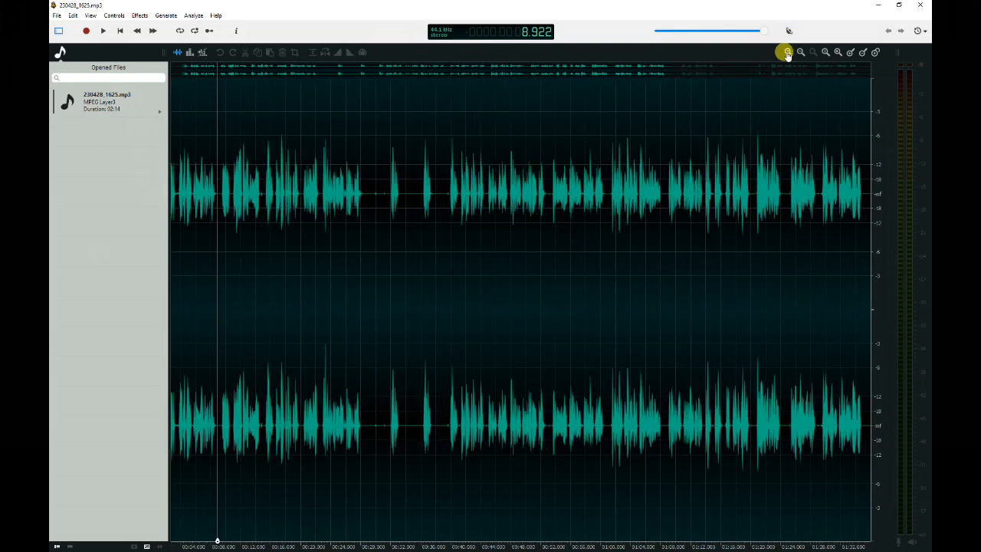
pyautogui.click(787, 52)
pyautogui.click(800, 52)
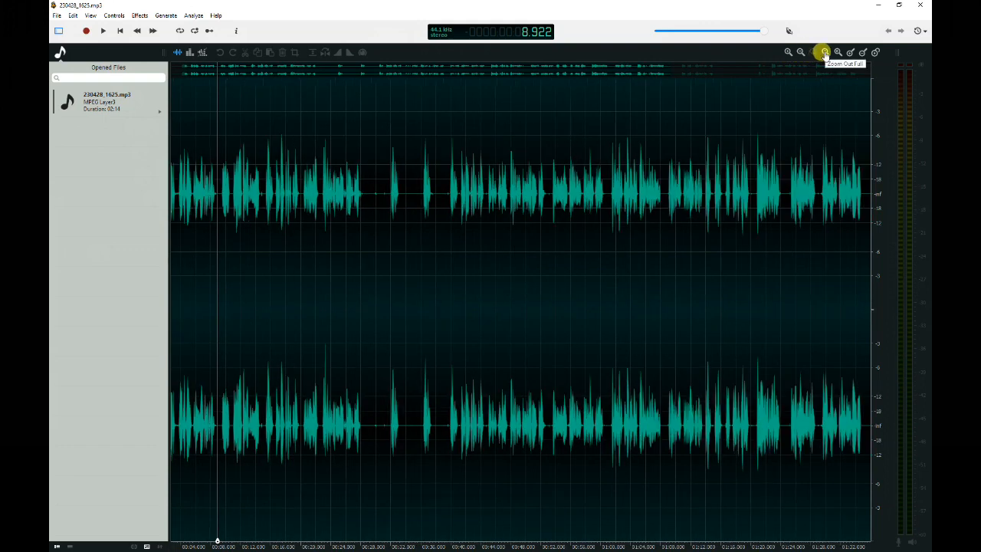
pyautogui.click(825, 52)
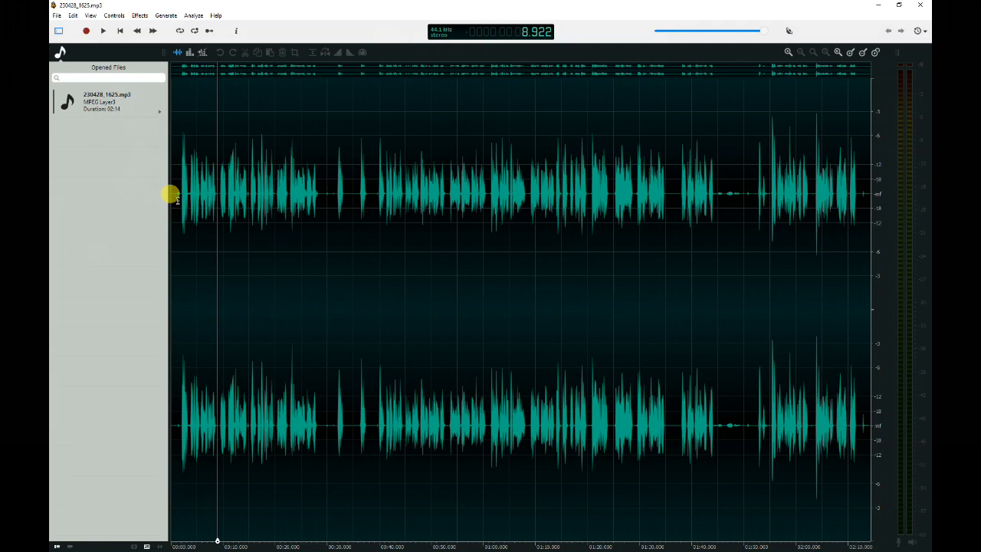
# Replace the opening two seconds of the recording with 0.5 seconds of generated silence.
pyautogui.scroll(3, 172, 194)
pyautogui.click(247, 190)
pyautogui.moveTo(259, 195); pyautogui.dragTo(137, 200)
pyautogui.click(166, 16)
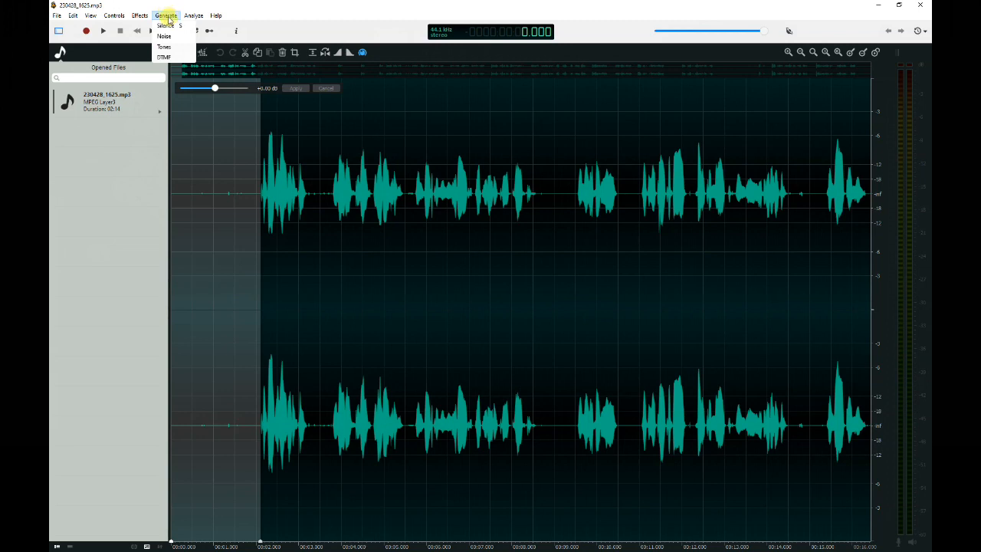
pyautogui.click(171, 29)
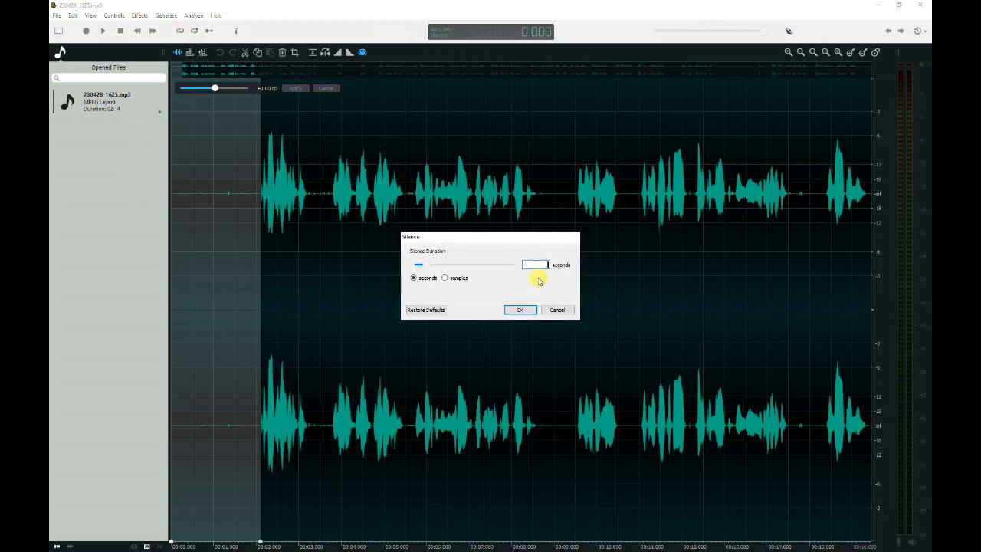
pyautogui.click(520, 311)
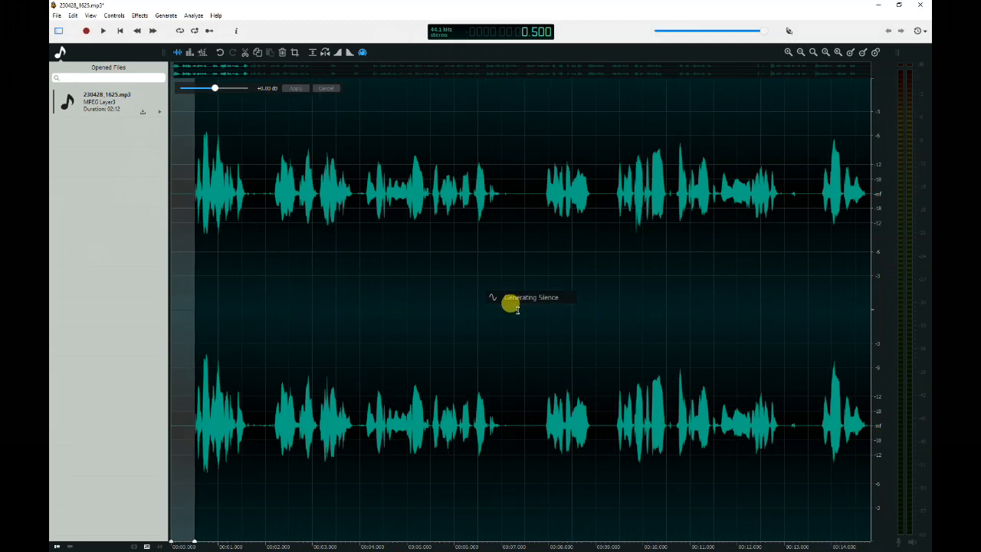
# Play back the edited beginning of the recording to check the new silence.
pyautogui.click(188, 199)
pyautogui.moveTo(195, 195); pyautogui.dragTo(161, 198)
pyautogui.click(217, 225)
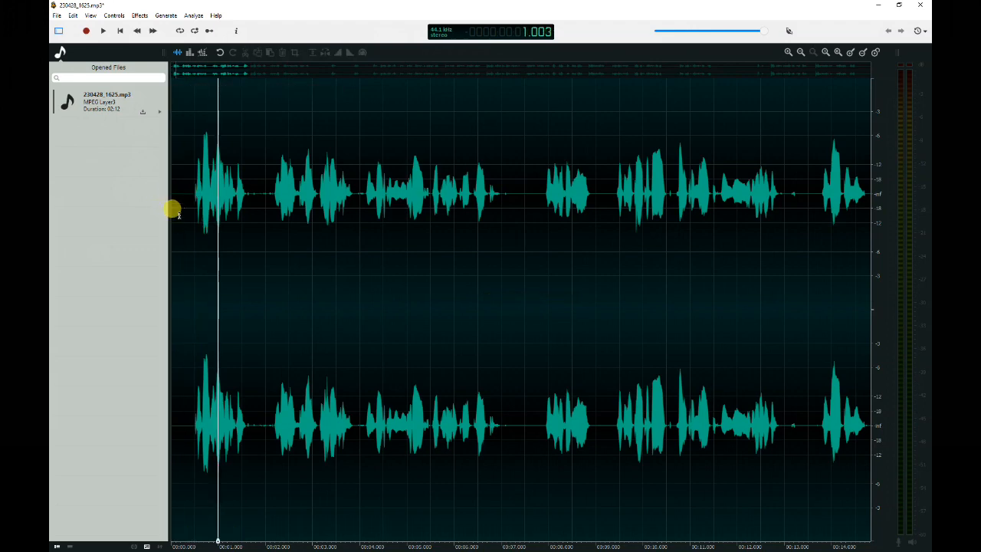
pyautogui.click(172, 211)
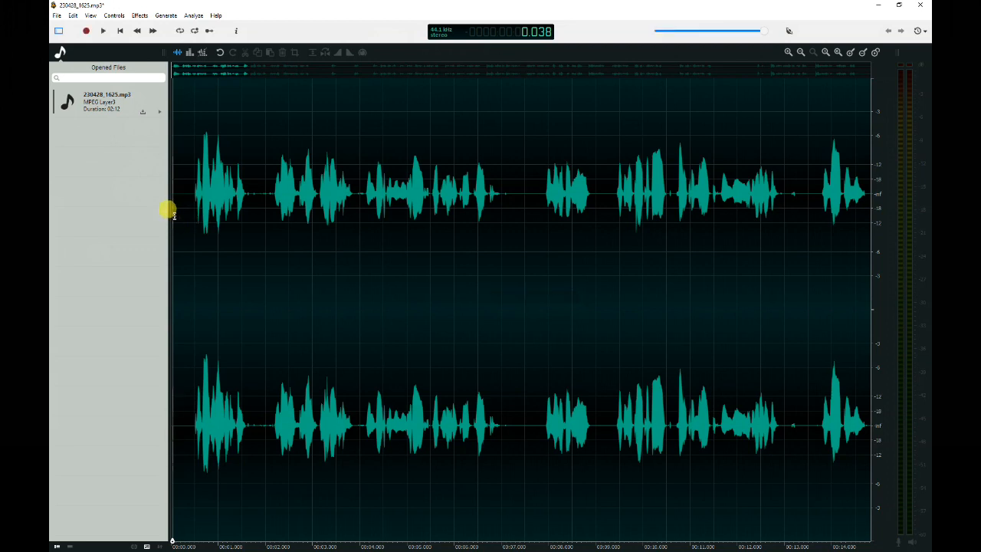
pyautogui.press('space')
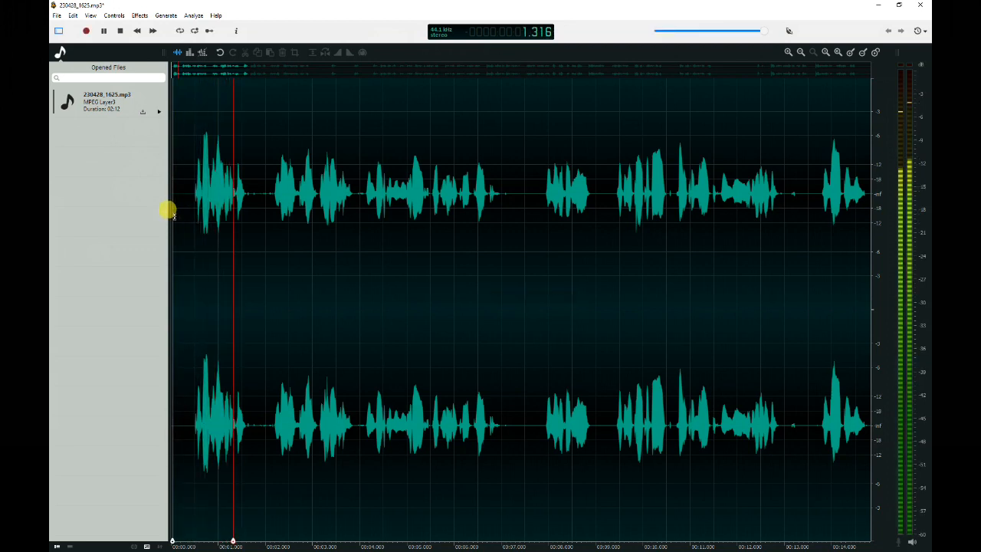
pyautogui.press('space')
pyautogui.scroll(1, 274, 215)
pyautogui.scroll(-1, 259, 196)
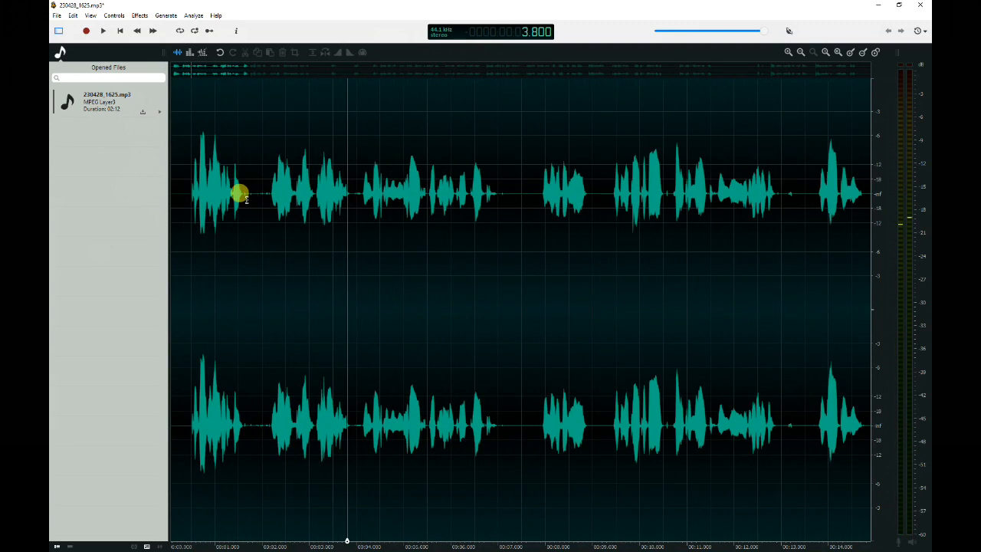
# Select the short pause at about 1.6–1.85 seconds and delete it.
pyautogui.moveTo(244, 197); pyautogui.dragTo(255, 201)
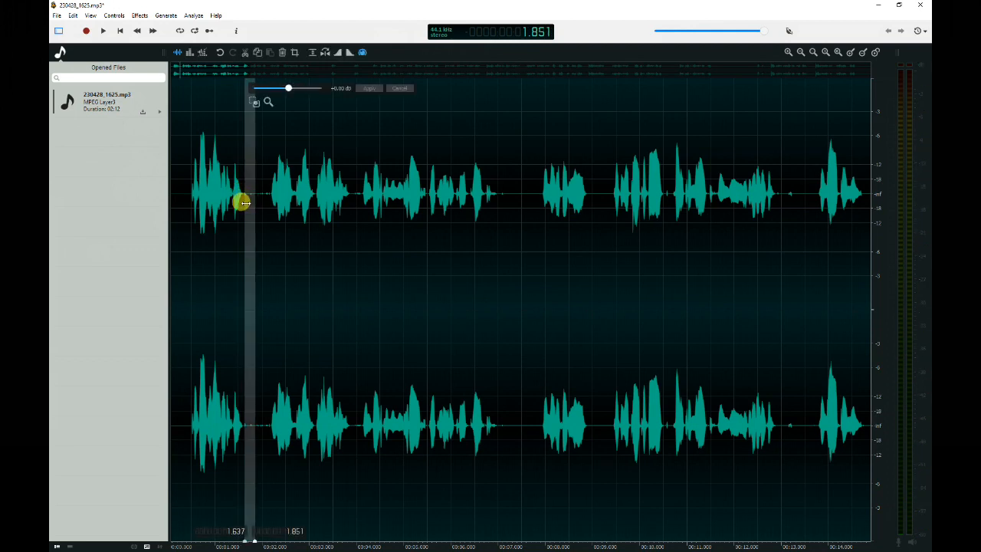
pyautogui.press('Delete')
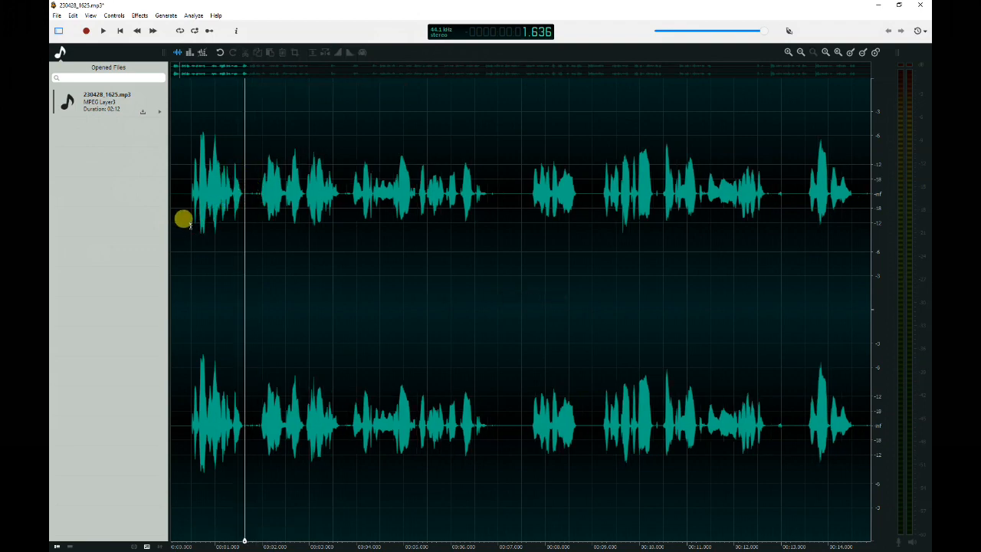
# Play the edited audio from the start to check the cut.
pyautogui.click(187, 226)
pyautogui.press('space')
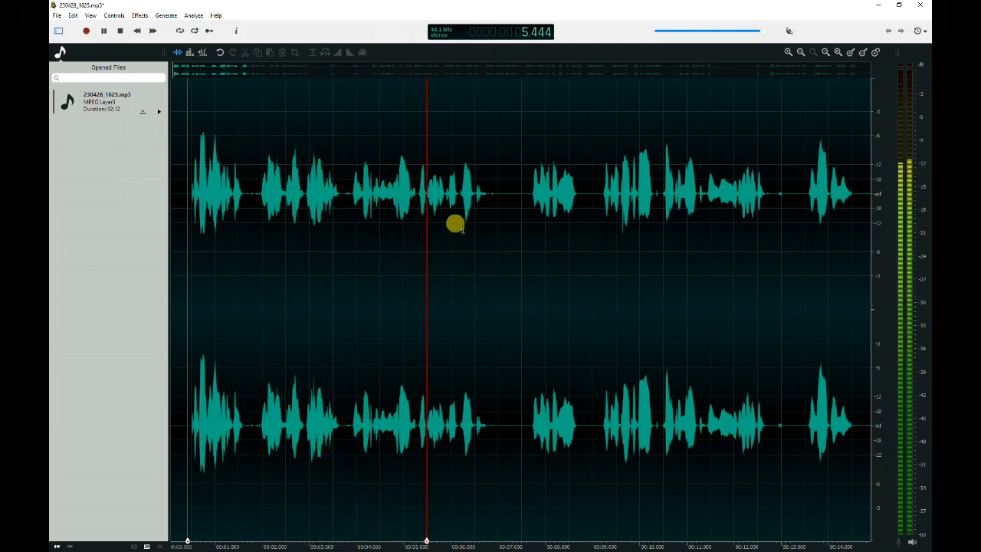
pyautogui.press('space')
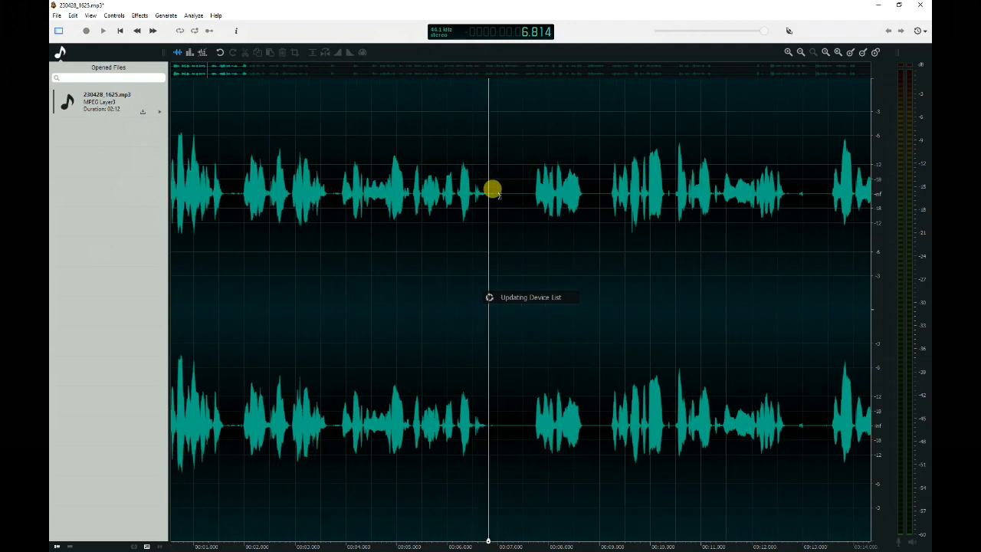
pyautogui.moveTo(486, 201); pyautogui.dragTo(526, 204)
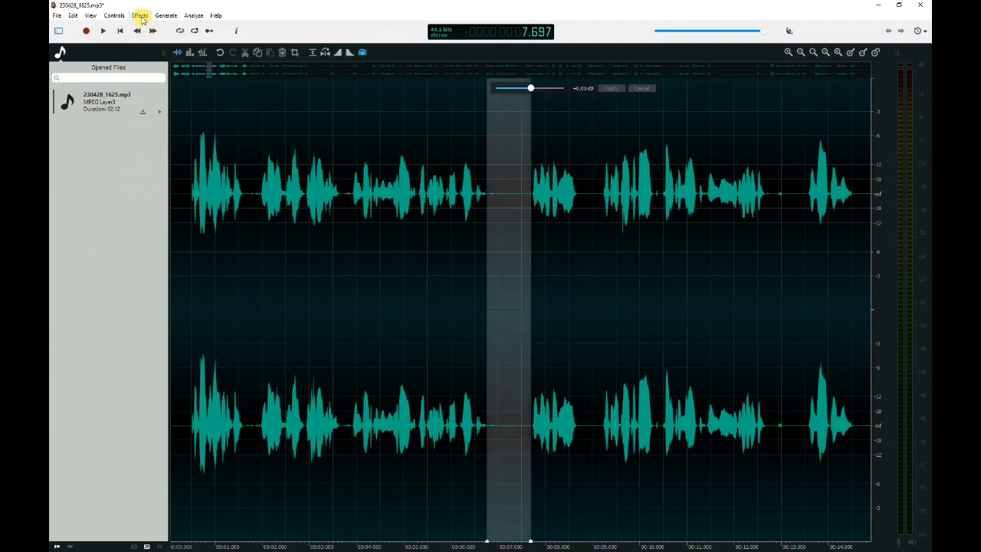
pyautogui.click(166, 15)
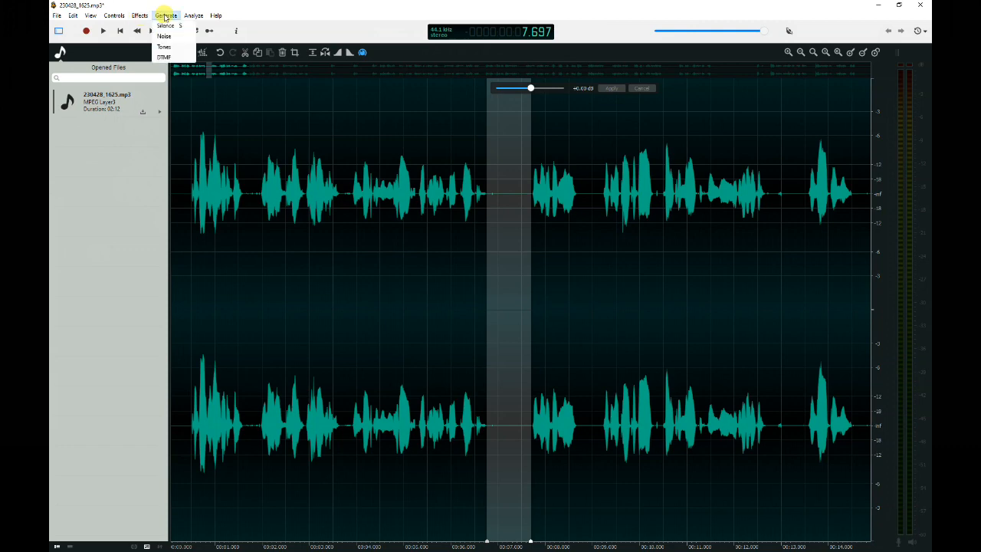
pyautogui.click(231, 94)
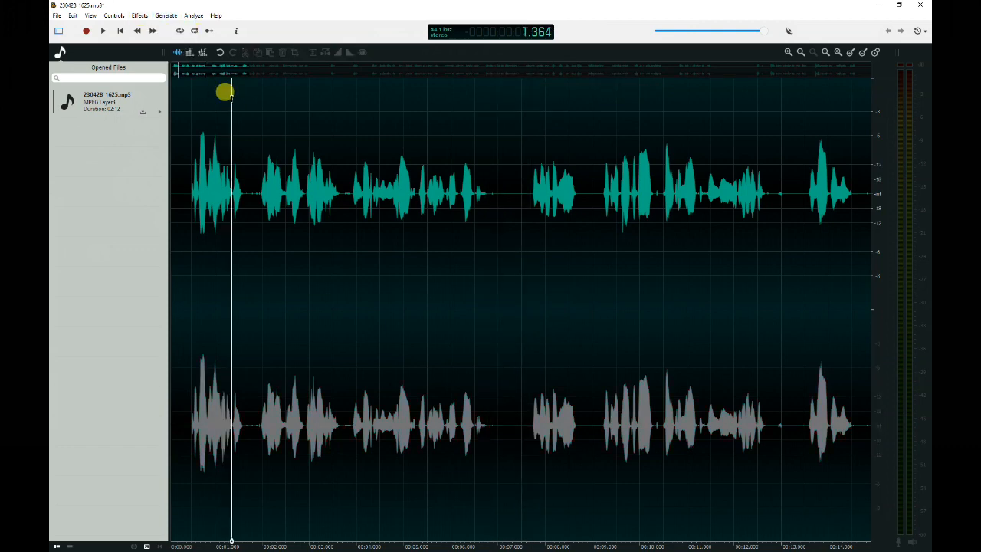
# Open the Key Bindings preferences and scroll down to the Generate Menu shortcuts.
pyautogui.click(72, 16)
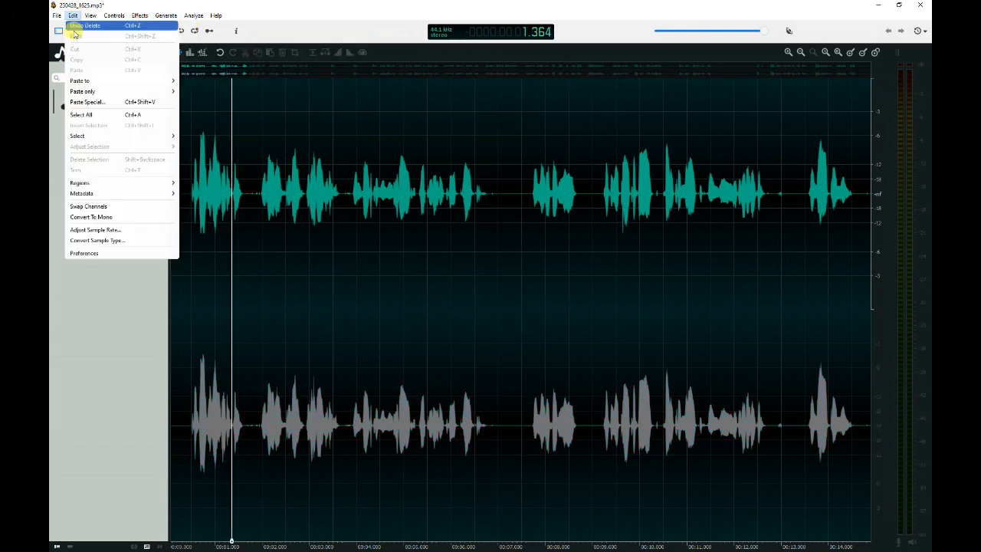
pyautogui.click(91, 253)
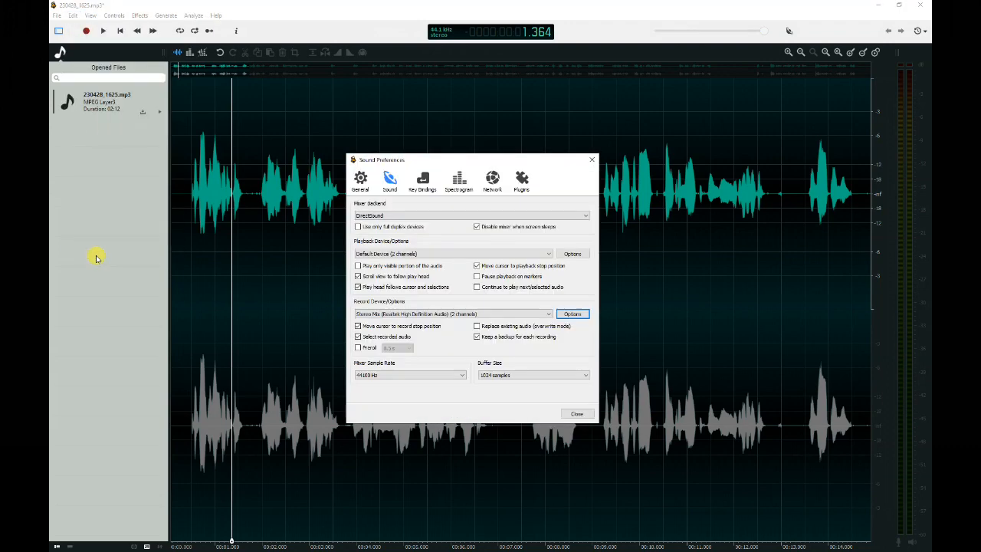
pyautogui.click(426, 179)
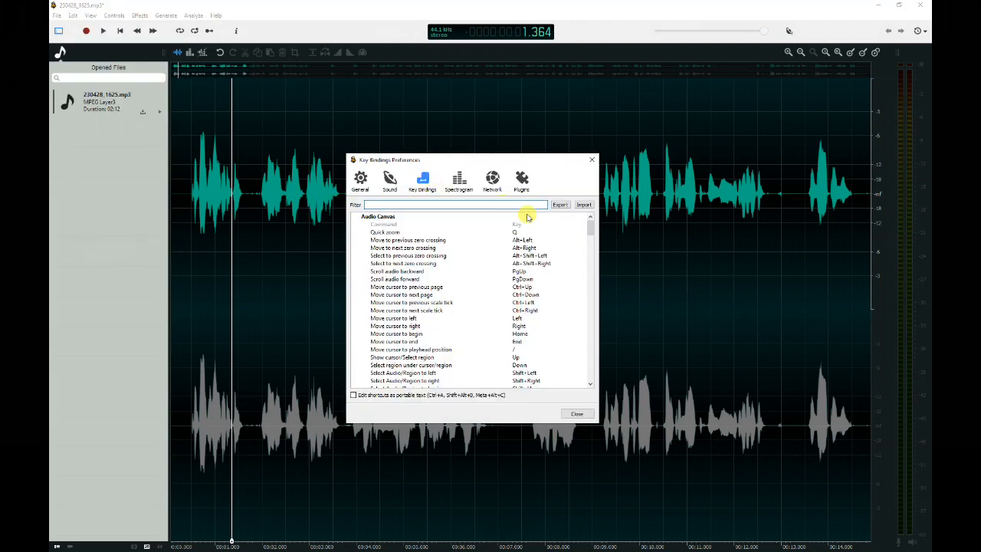
pyautogui.scroll(-3, 592, 238)
pyautogui.moveTo(591, 237); pyautogui.dragTo(589, 359)
pyautogui.moveTo(589, 361); pyautogui.dragTo(589, 363)
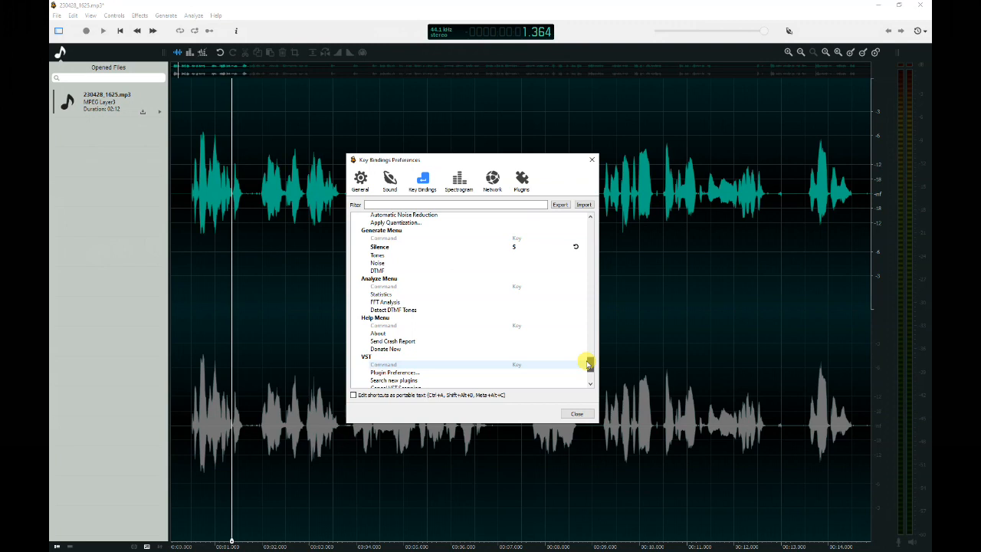
# Review the Silence shortcut under the Generate Menu and close the Key Bindings preferences.
pyautogui.scroll(3, 589, 363)
pyautogui.click(515, 327)
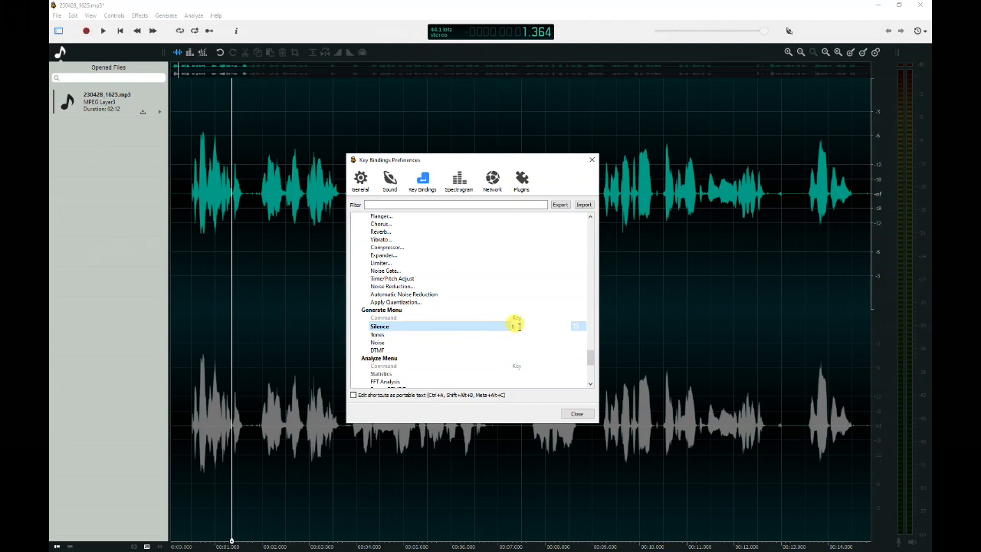
pyautogui.click(506, 305)
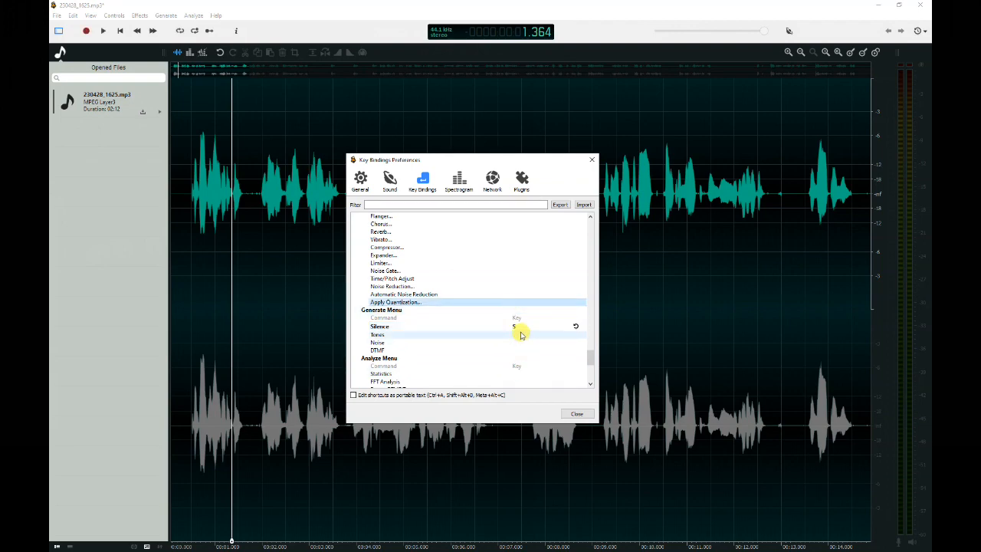
pyautogui.click(577, 413)
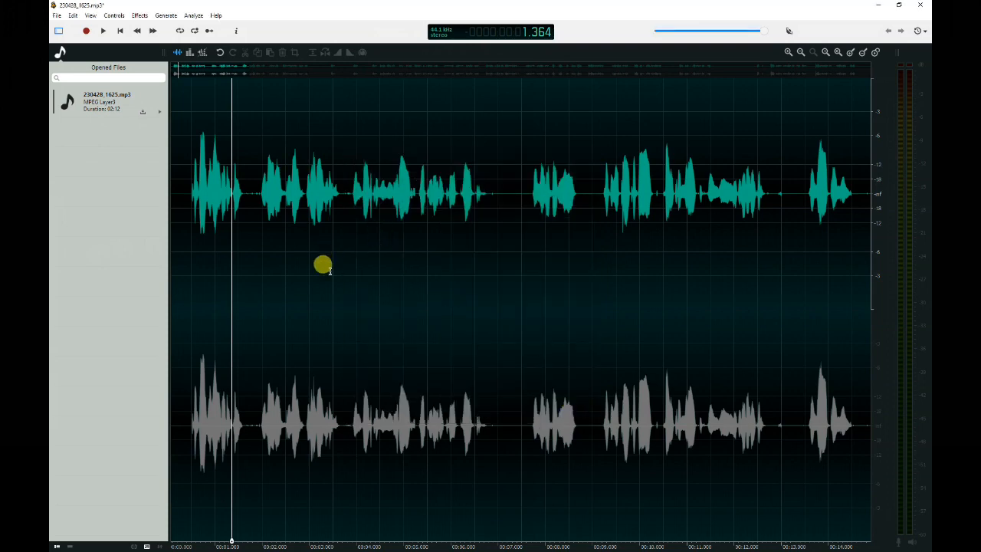
# Play the recording from about 6 seconds to listen to the next pause.
pyautogui.click(328, 264)
pyautogui.scroll(-2, 498, 196)
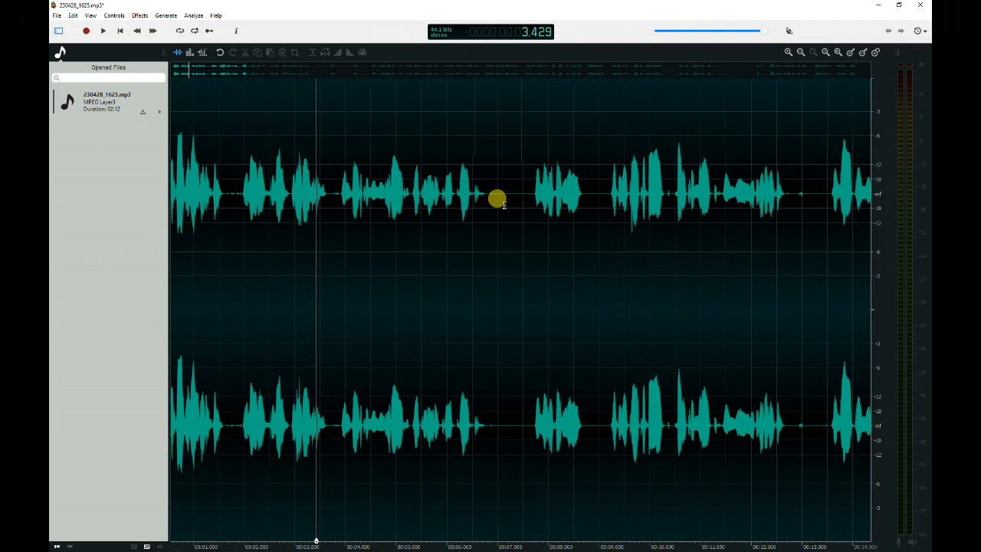
pyautogui.click(441, 234)
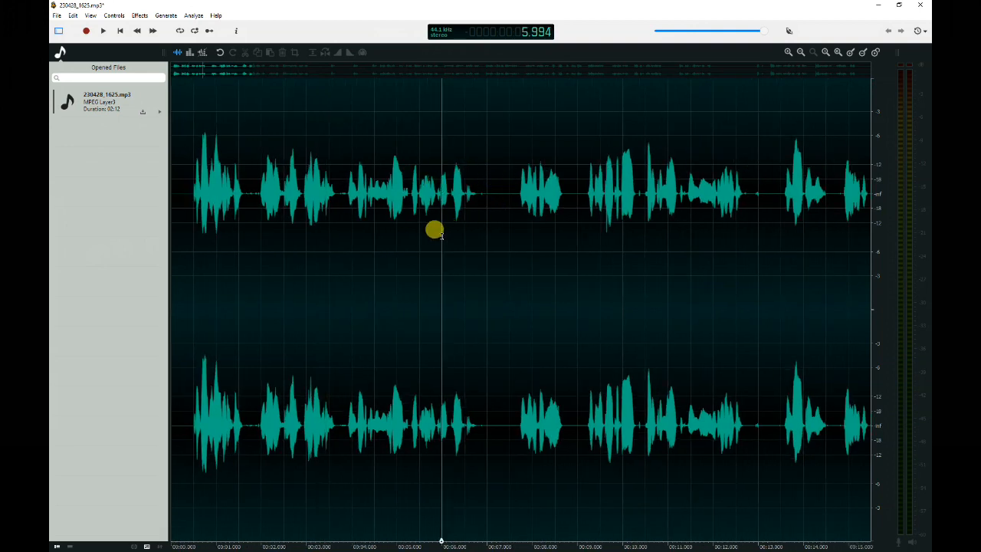
pyautogui.press('space')
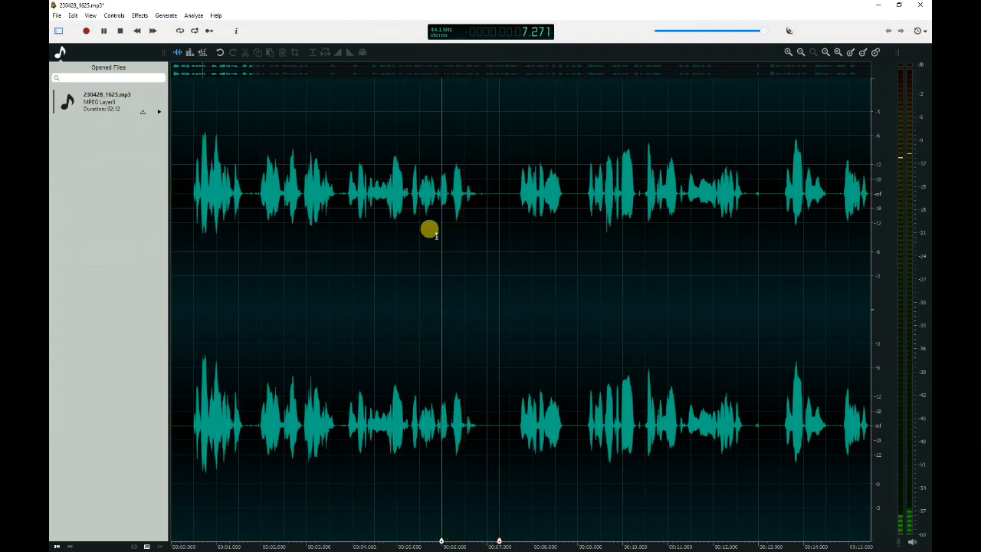
pyautogui.press('space')
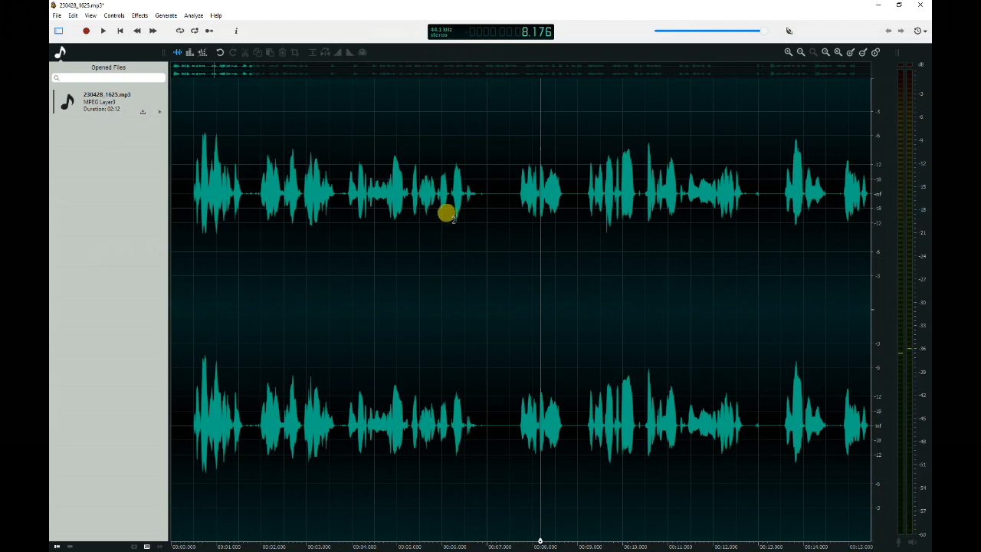
# Replace the pause from about 6.75 to 7.71 seconds with 0.5 seconds of generated silence.
pyautogui.scroll(1, 452, 218)
pyautogui.moveTo(476, 192); pyautogui.dragTo(528, 198)
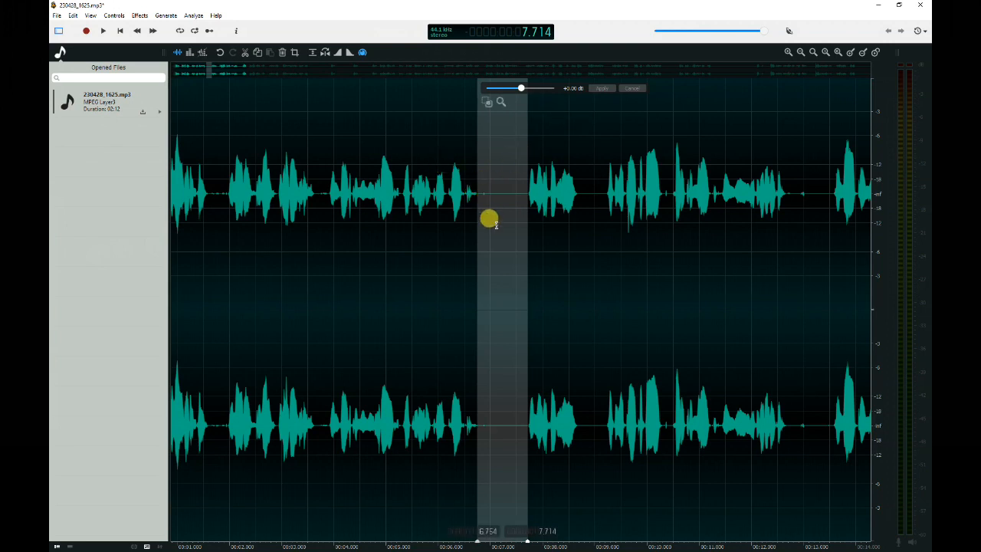
pyautogui.hotkey('ctrl', 'shift', 'i')
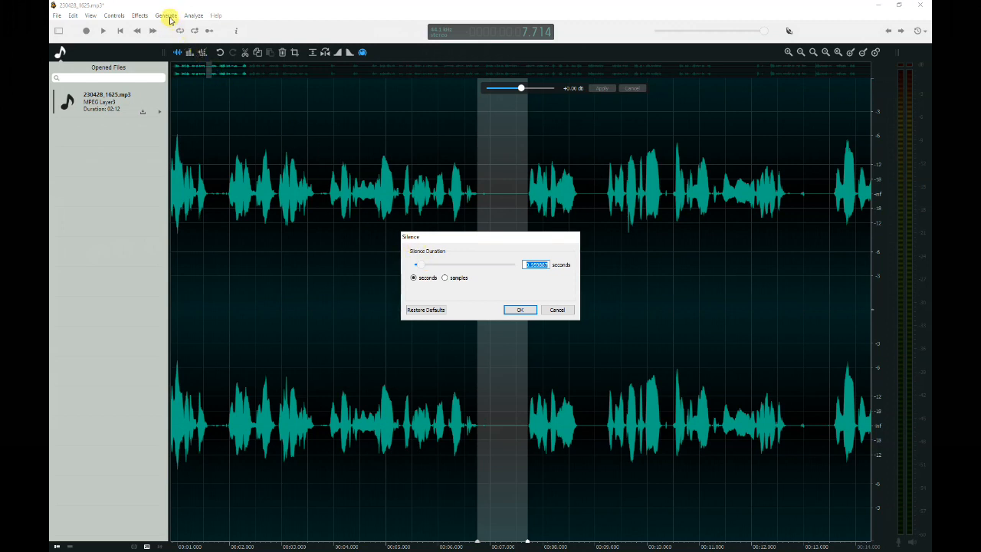
pyautogui.write('0.5')
pyautogui.click(520, 310)
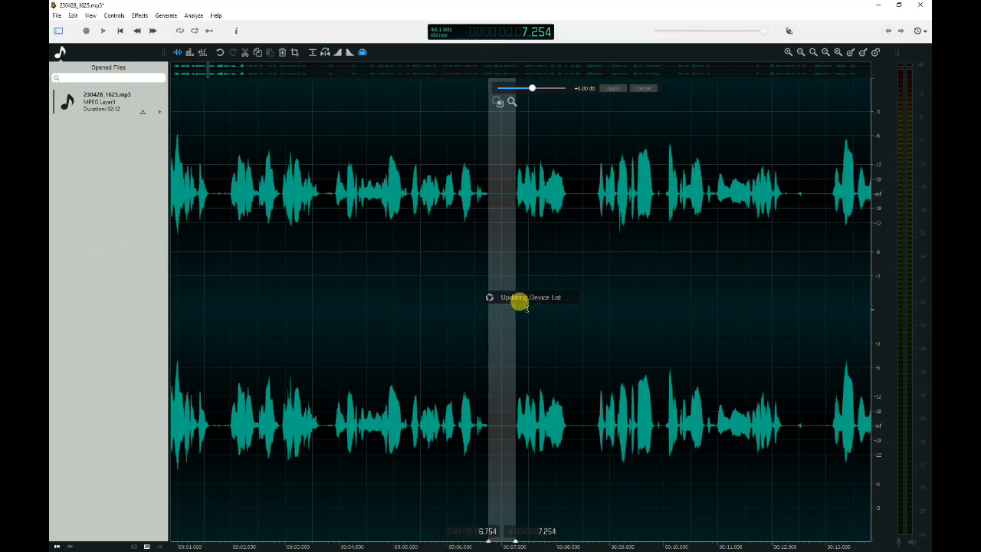
# Play back the audio from about 5.7 seconds to check the shortened pause.
pyautogui.click(476, 274)
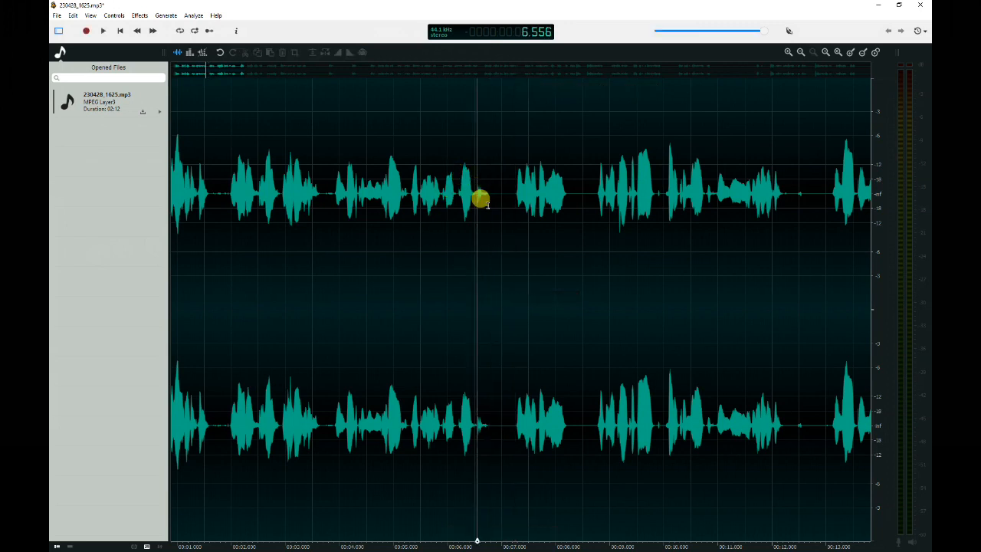
pyautogui.click(431, 230)
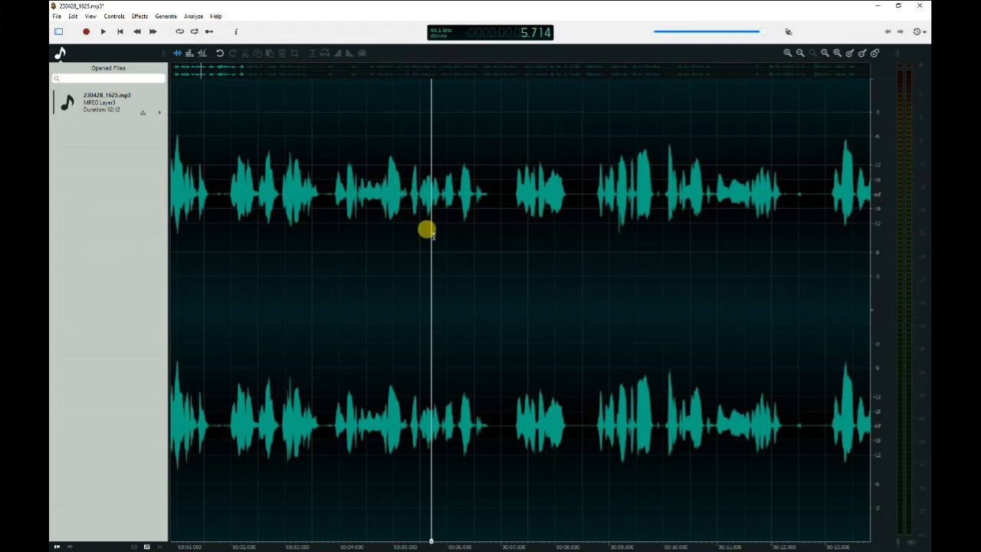
pyautogui.press('space')
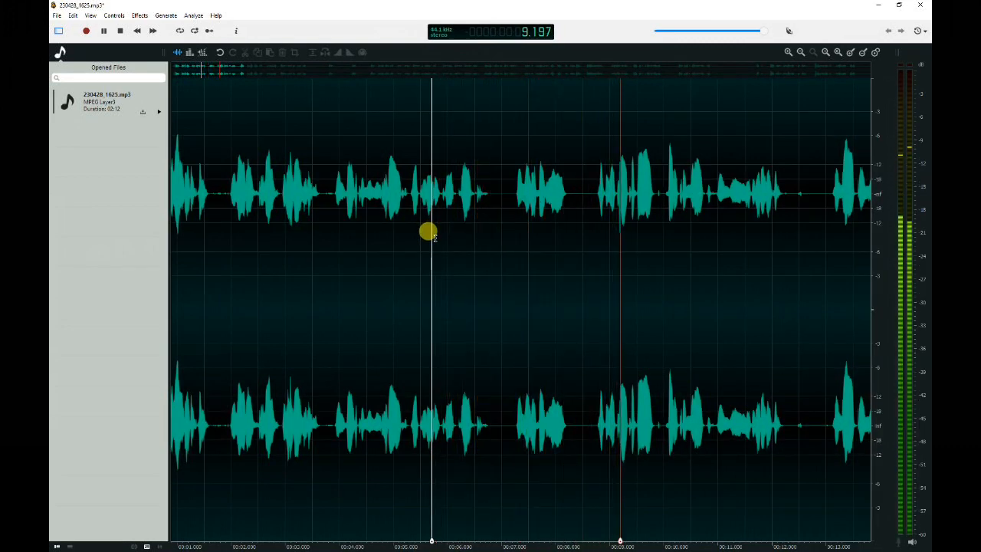
pyautogui.press('space')
# Select the short gap at about 8.5 seconds and delete it.
pyautogui.moveTo(576, 195); pyautogui.dragTo(582, 209)
pyautogui.click(575, 210)
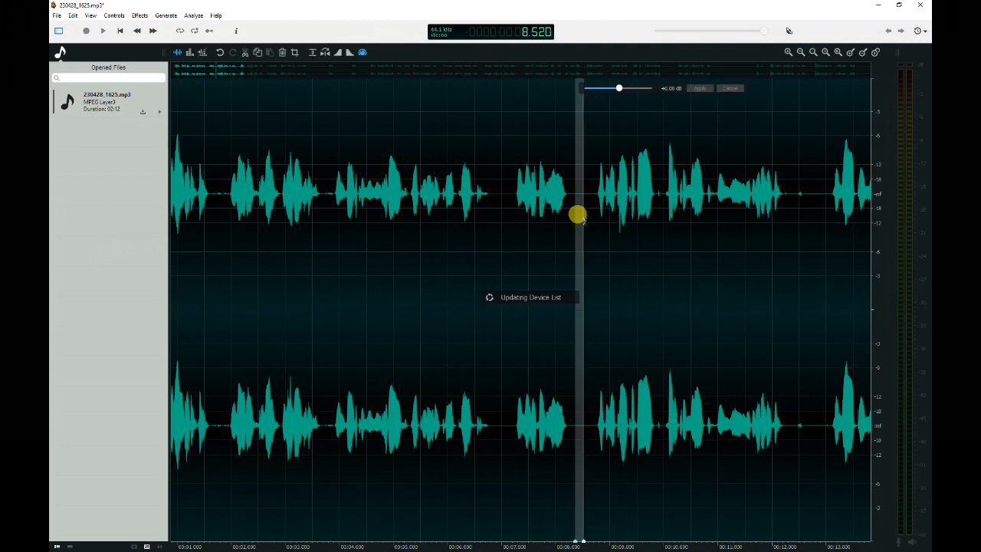
pyautogui.press('Delete')
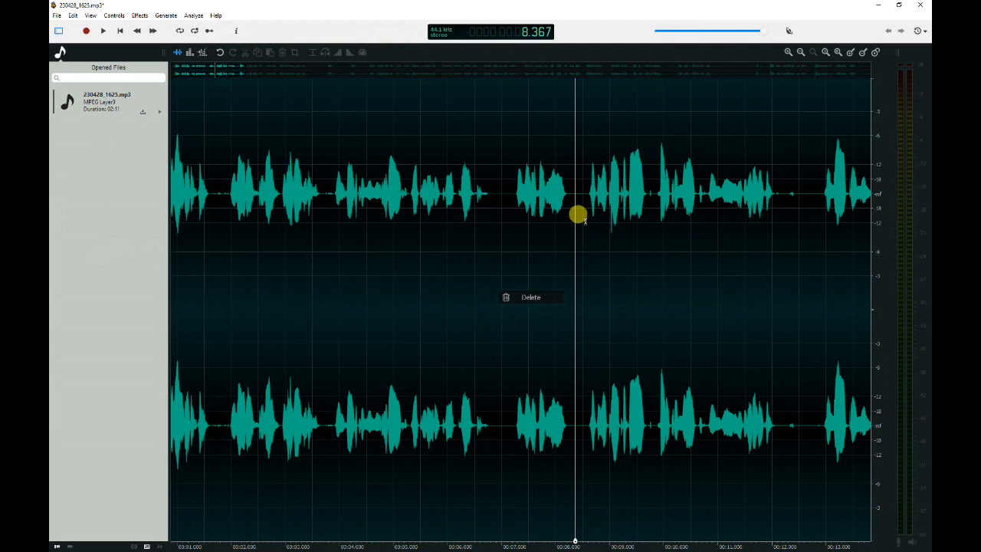
# Play several passages between about 19 and 42 seconds to locate unwanted material.
pyautogui.moveTo(230, 71); pyautogui.dragTo(357, 97)
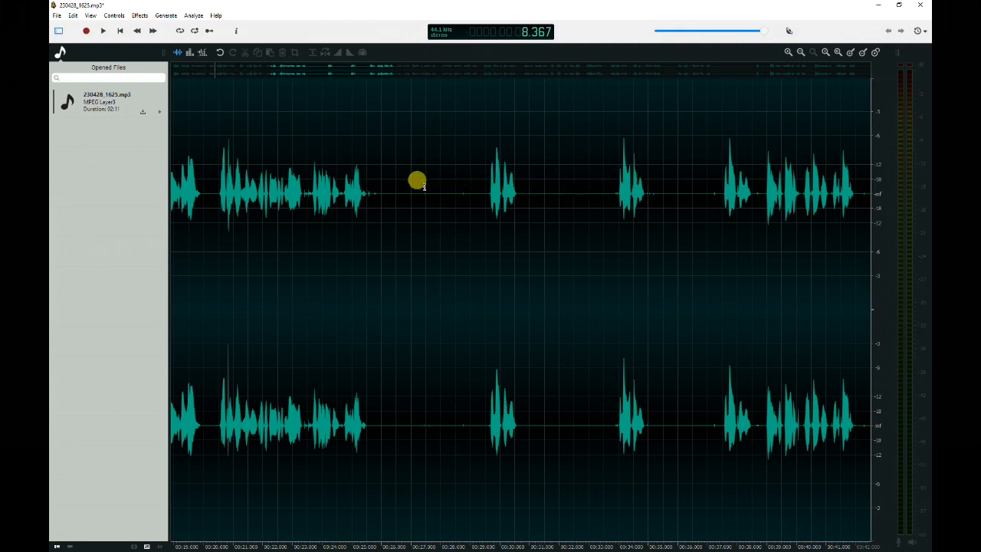
pyautogui.click(488, 204)
pyautogui.press('space')
pyautogui.press('space')
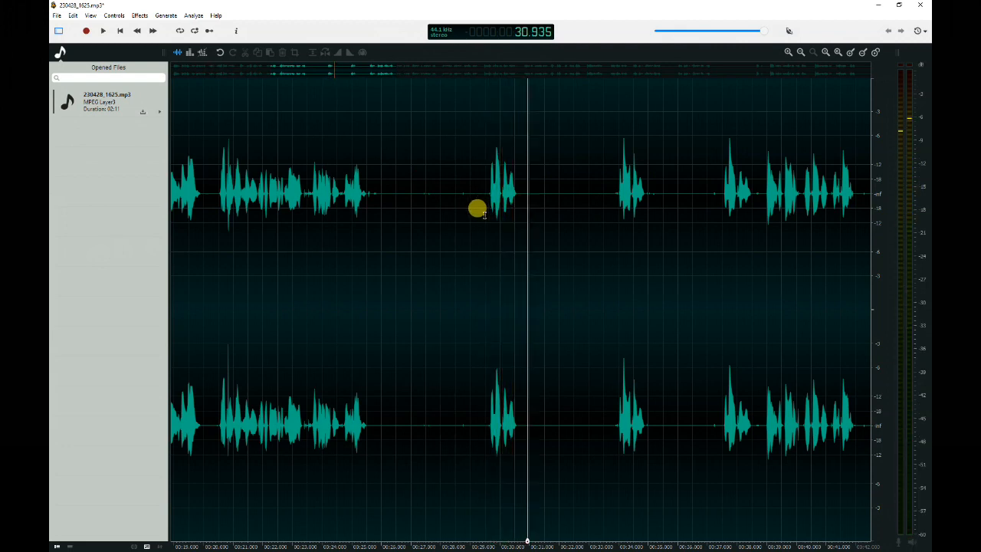
pyautogui.click(615, 201)
pyautogui.press('space')
pyautogui.press('space')
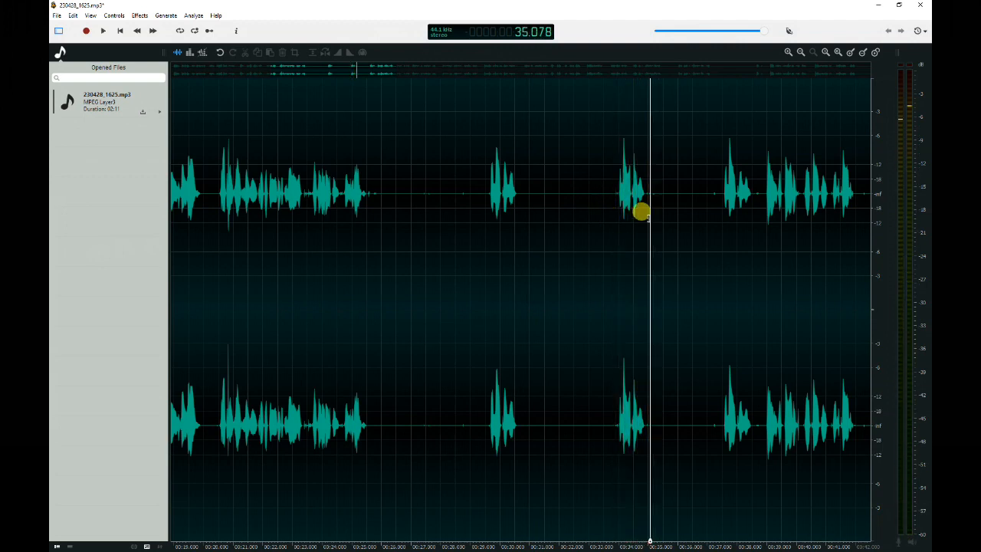
pyautogui.click(716, 183)
pyautogui.press('space')
pyautogui.press('space')
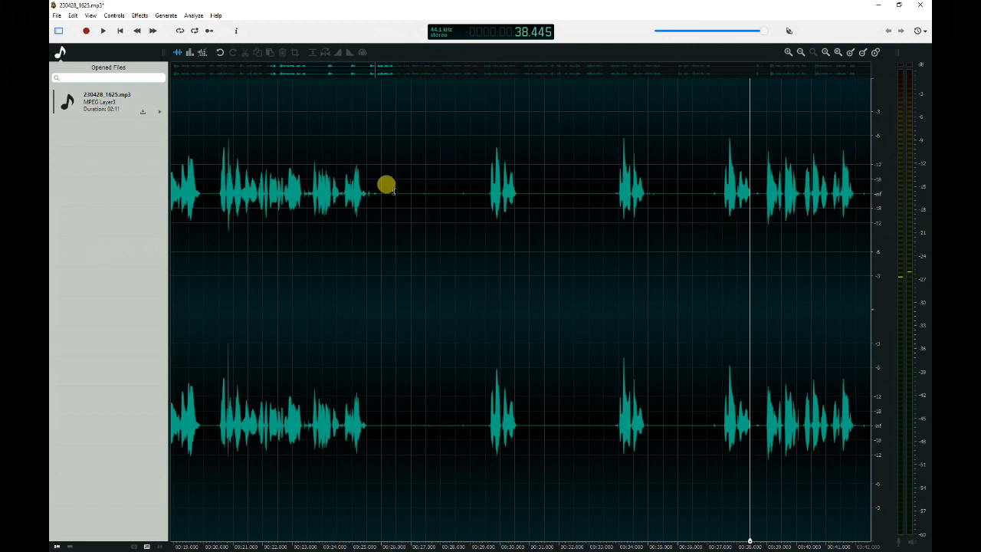
# Select the section from about 25.2 to 37.5 seconds and delete it.
pyautogui.moveTo(366, 192); pyautogui.dragTo(720, 200)
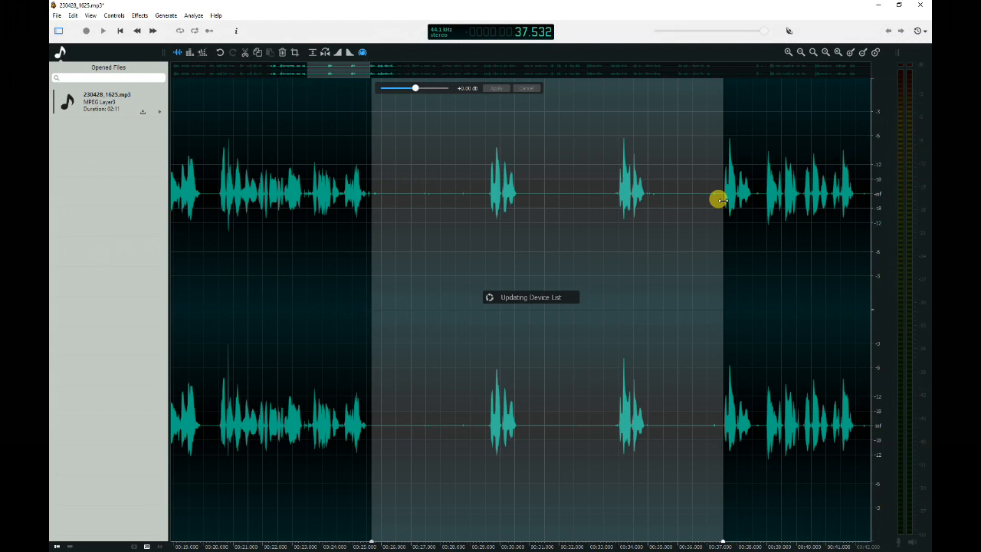
pyautogui.press('Delete')
pyautogui.click(482, 267)
# Play the audio from about 23.5 seconds to check the cut.
pyautogui.click(442, 262)
pyautogui.press('space')
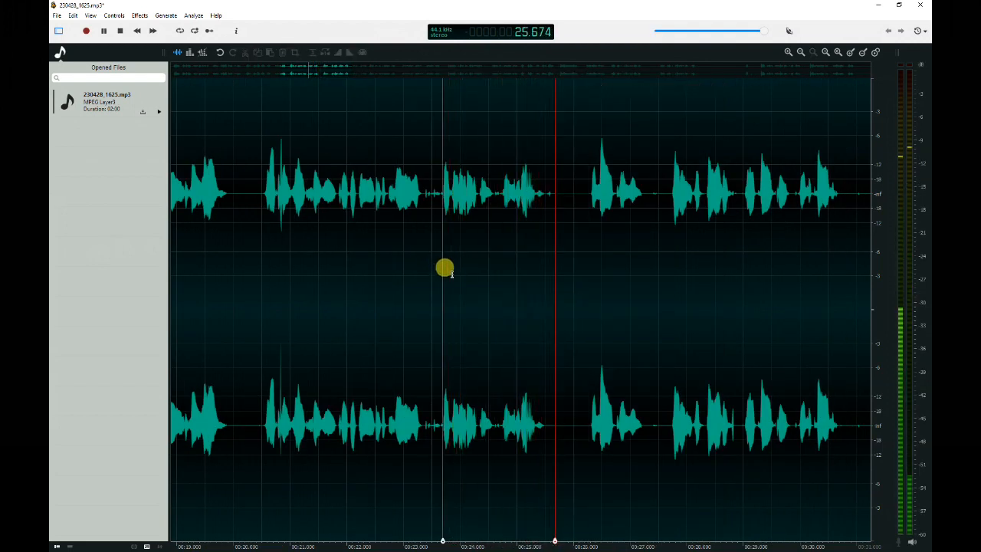
pyautogui.press('space')
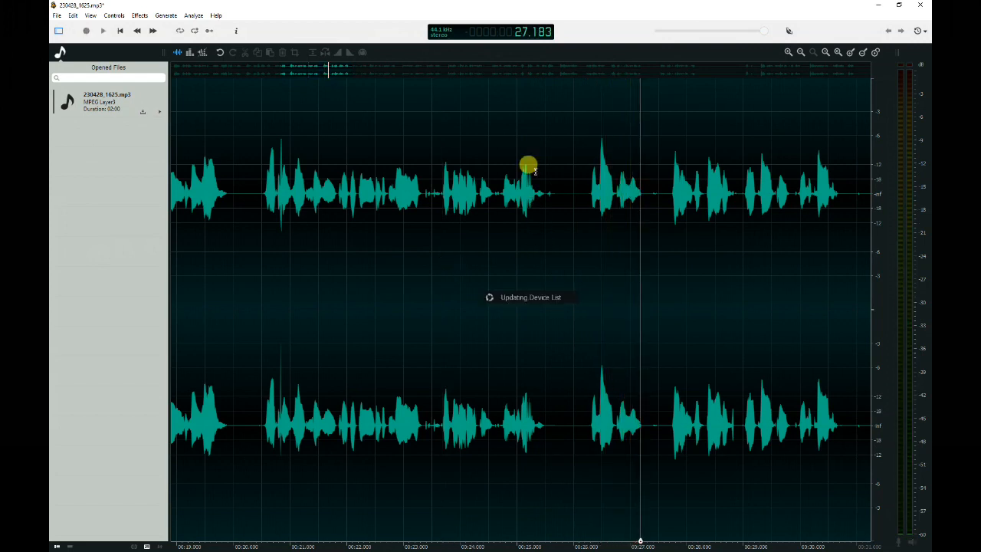
# Select the tiny gap at about 26 seconds and delete it.
pyautogui.moveTo(567, 183); pyautogui.dragTo(572, 186)
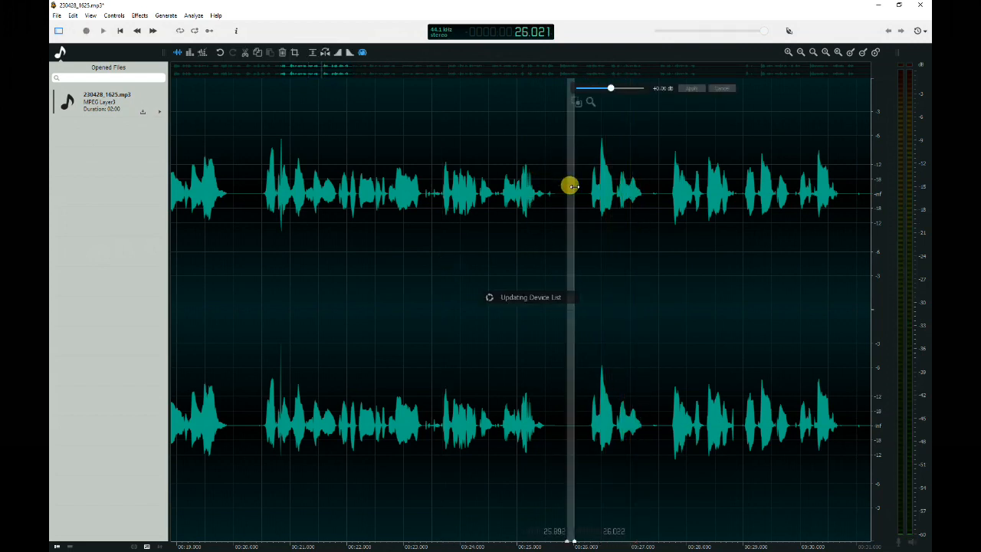
pyautogui.press('Delete')
pyautogui.click(552, 229)
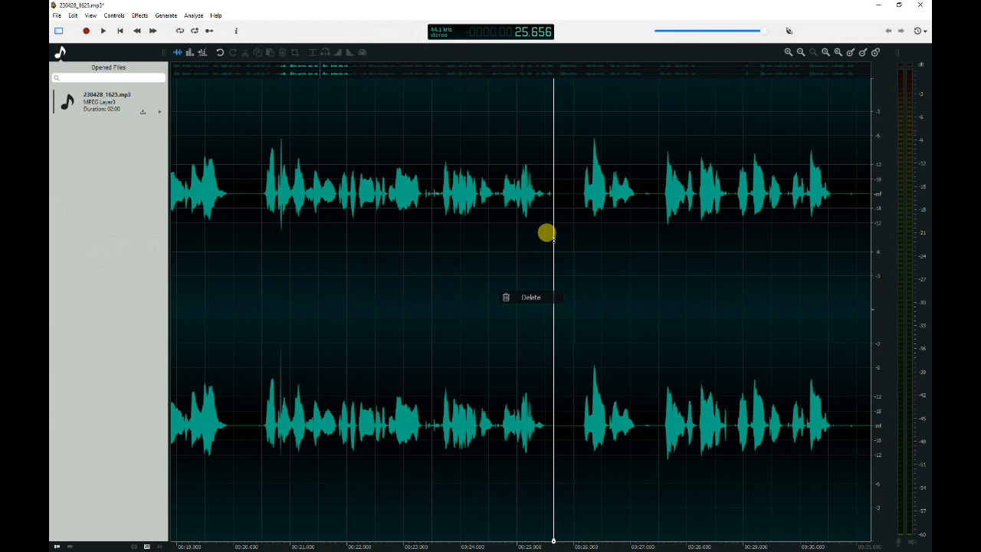
# Play the audio around 37 to 40 seconds to listen to the next pause.
pyautogui.scroll(-1, 552, 228)
pyautogui.scroll(-1, 552, 230)
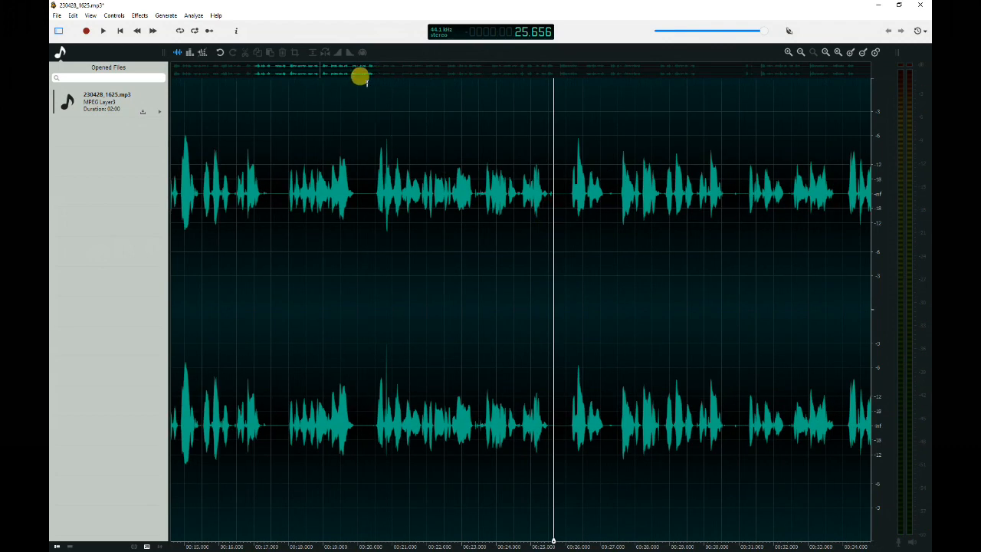
pyautogui.moveTo(349, 76); pyautogui.dragTo(429, 87)
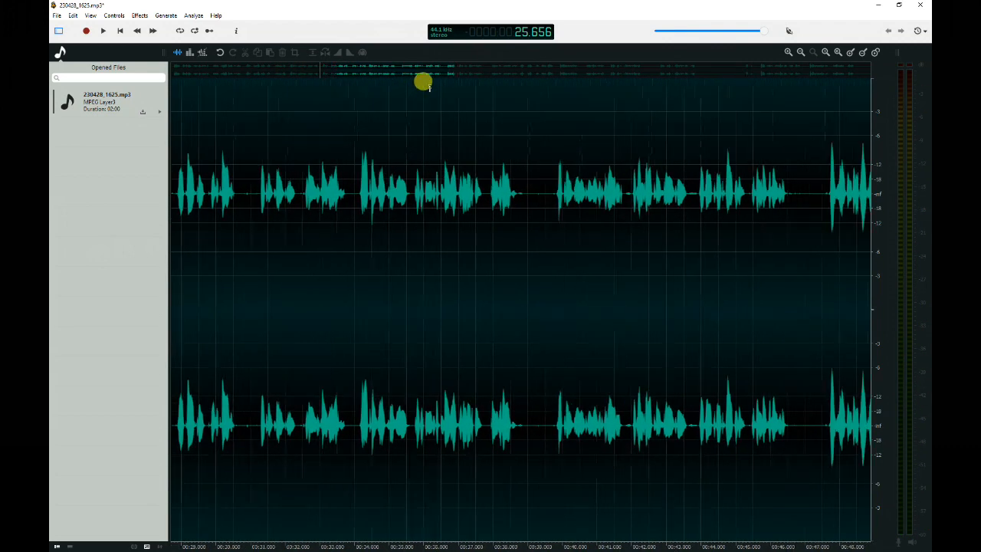
pyautogui.click(486, 239)
pyautogui.press('space')
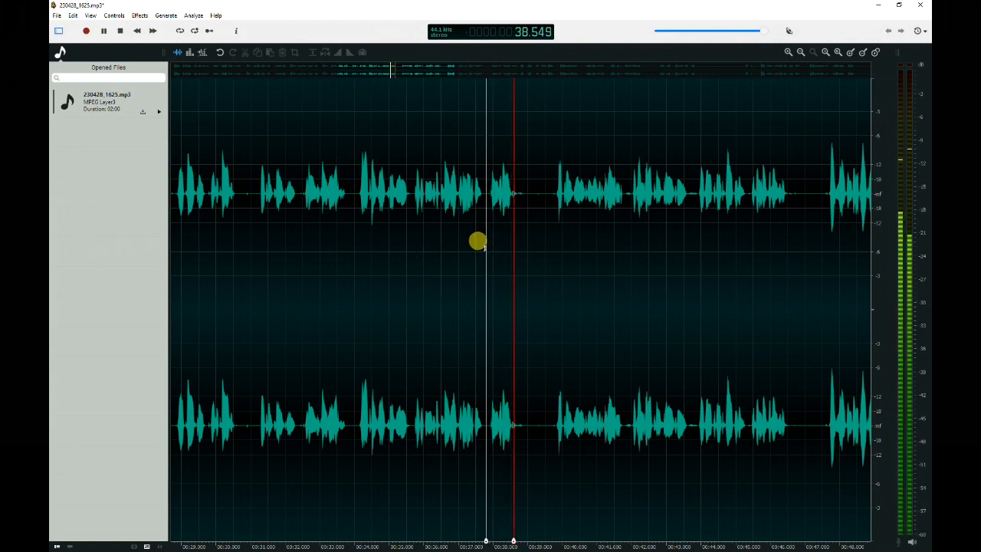
pyautogui.press('space')
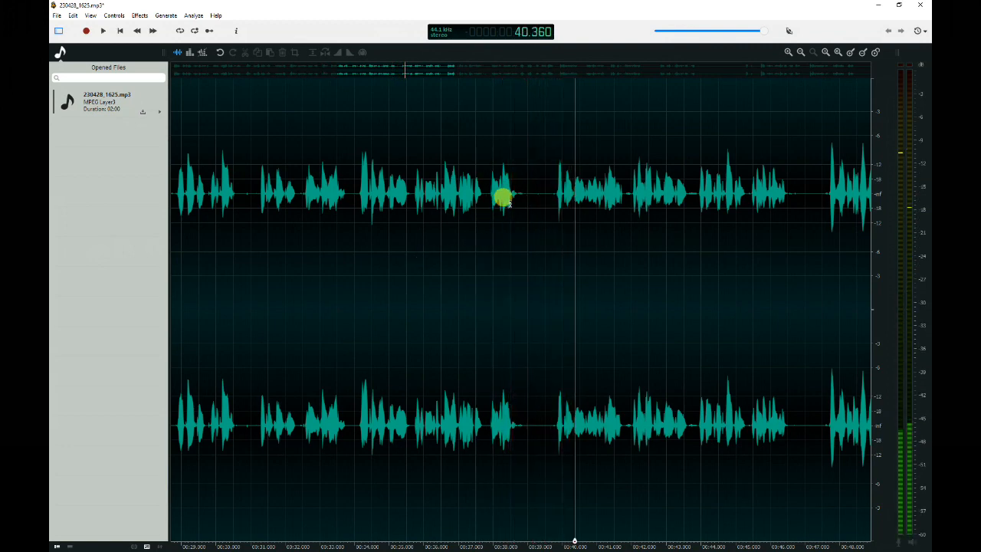
# Replace the pause from about 38.72 to 39.82 seconds with generated silence.
pyautogui.scroll(2, 499, 197)
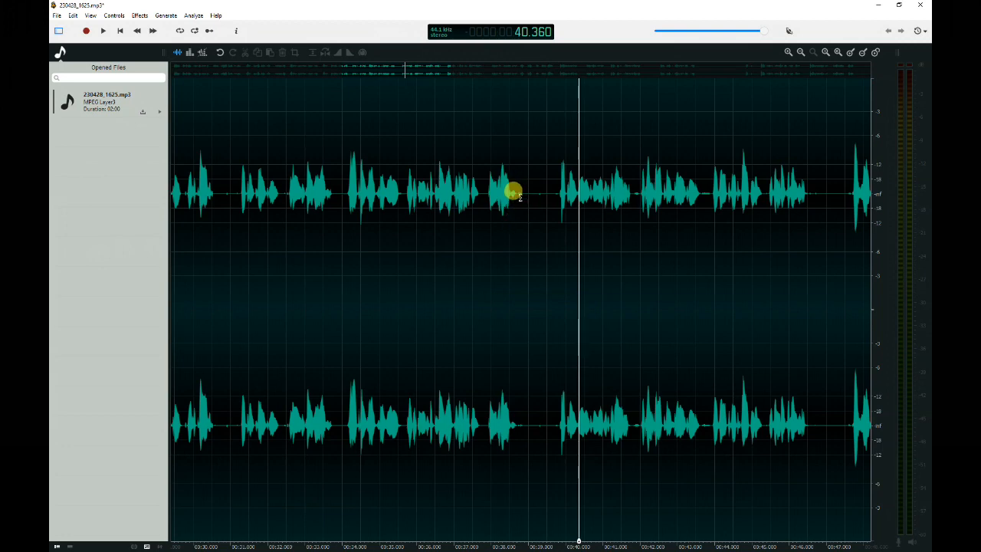
pyautogui.click(518, 193)
pyautogui.click(486, 223)
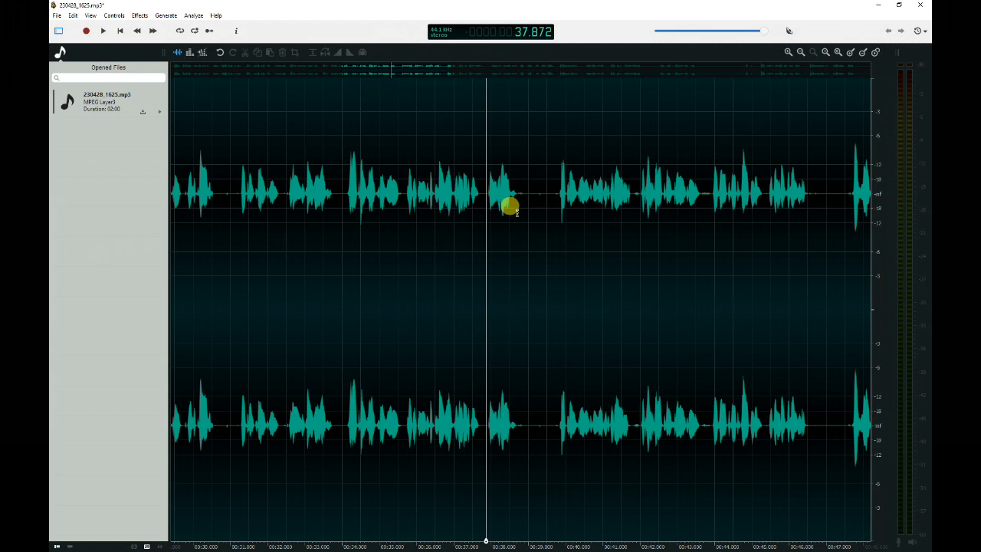
pyautogui.click(477, 214)
pyautogui.click(487, 213)
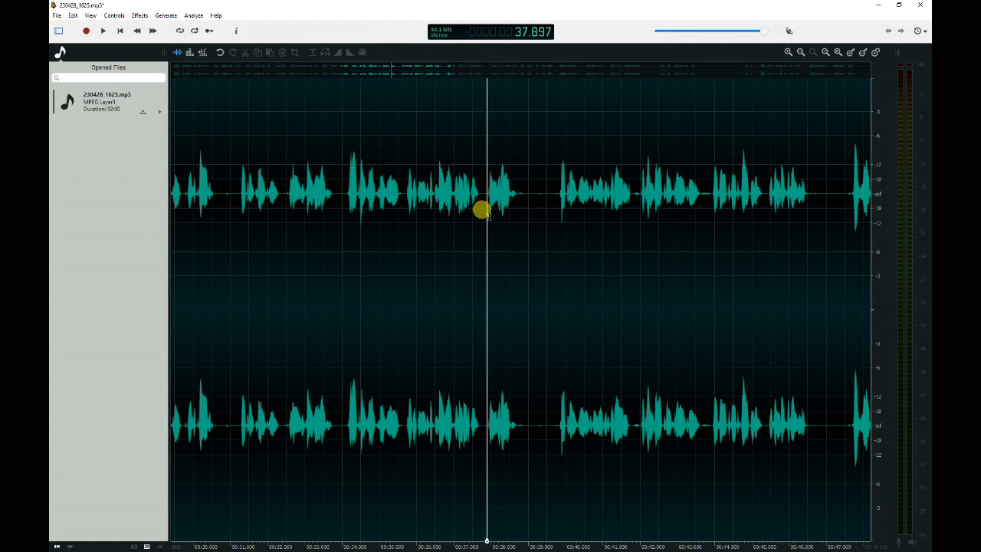
pyautogui.moveTo(518, 205); pyautogui.dragTo(557, 210)
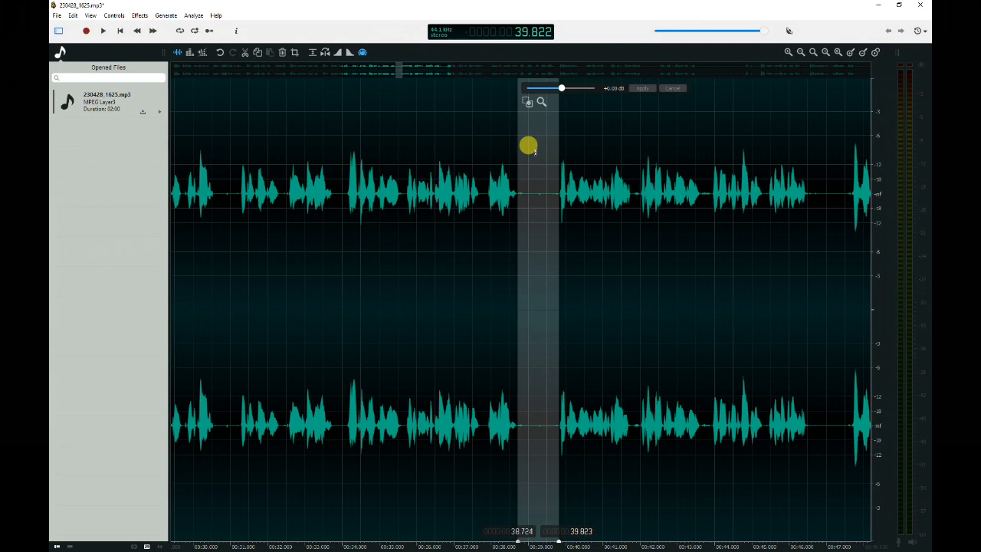
pyautogui.hotkey('ctrl', 'm')
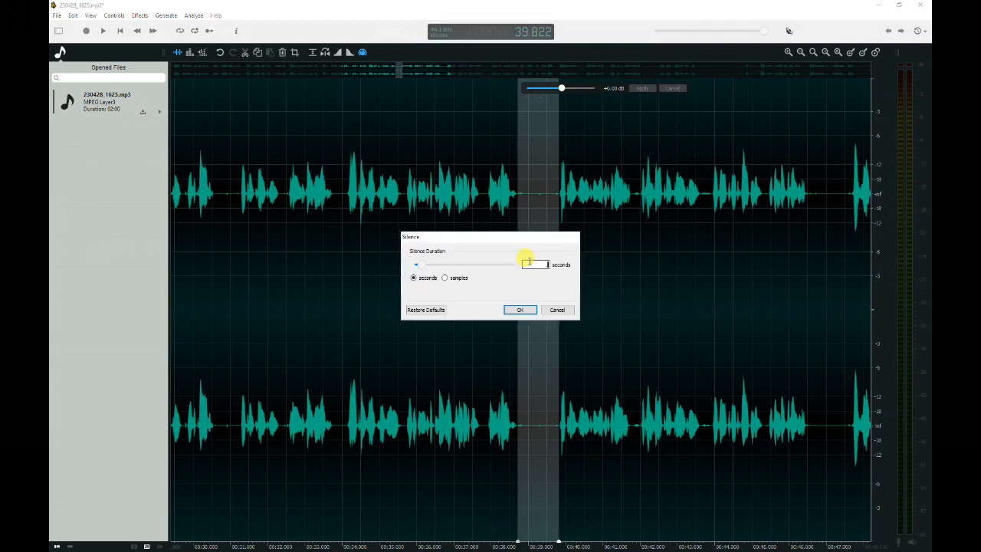
pyautogui.click(525, 310)
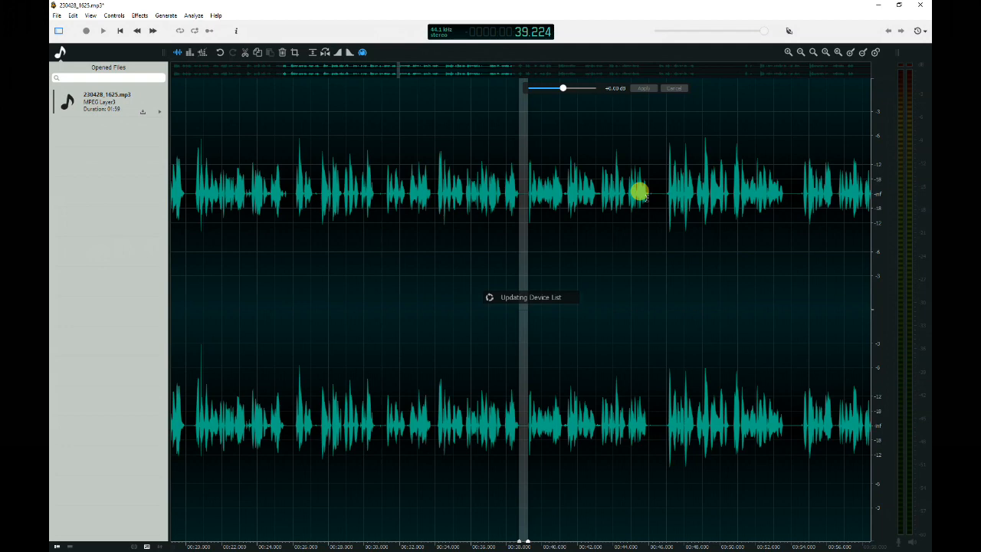
pyautogui.click(646, 198)
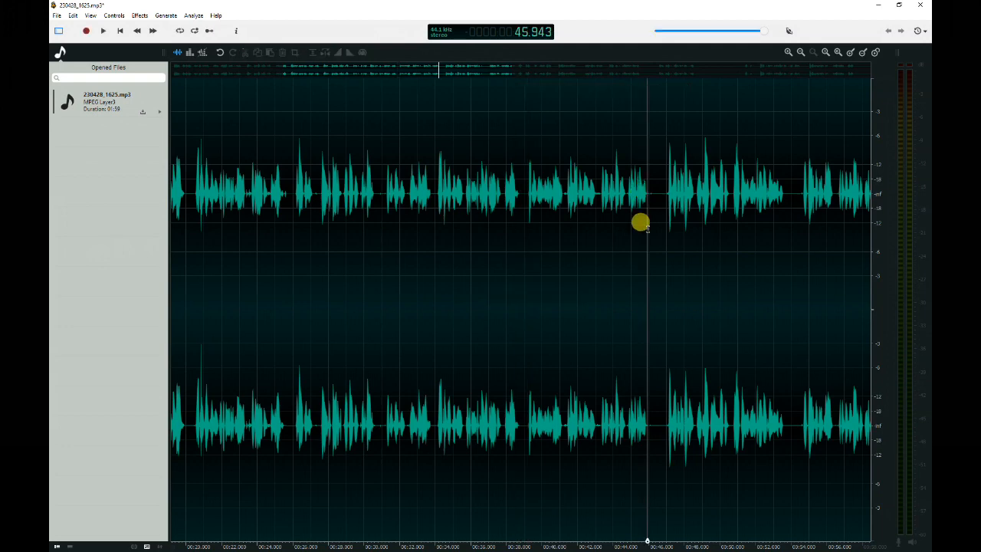
# Replace the pause from about 45.9 to 47.1 seconds with generated silence.
pyautogui.scroll(3, 640, 222)
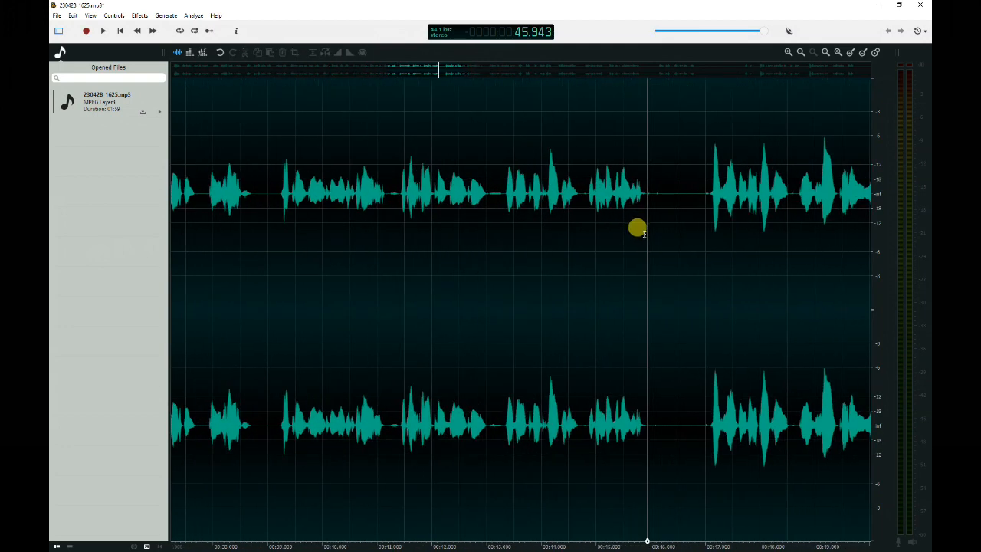
pyautogui.scroll(1, 639, 228)
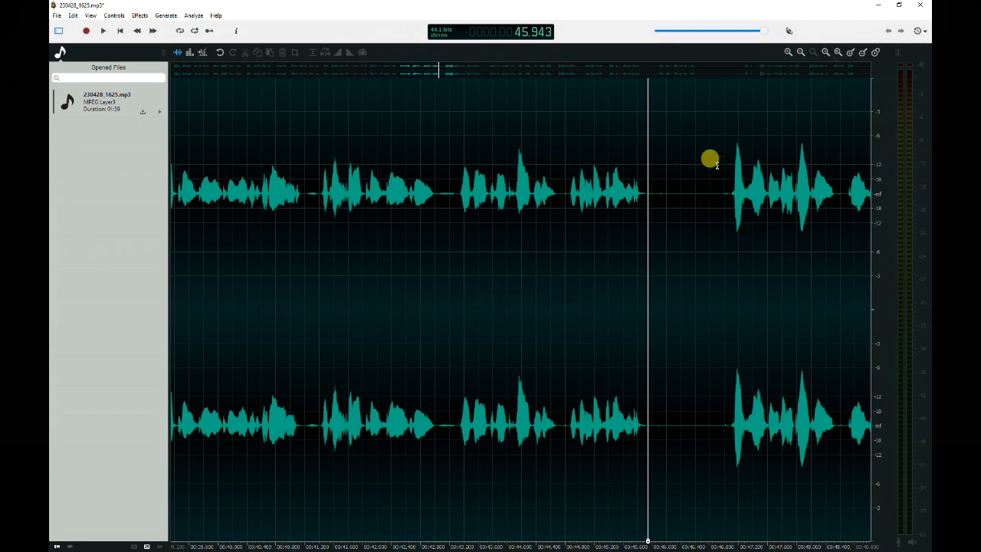
pyautogui.moveTo(647, 201); pyautogui.dragTo(729, 199)
pyautogui.hotkey('ctrl', 'l')
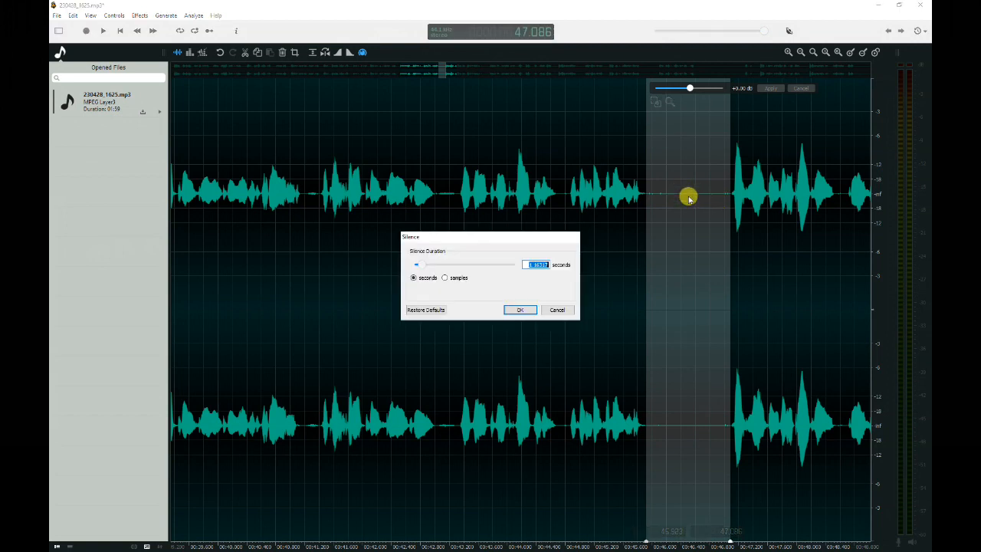
pyautogui.click(525, 311)
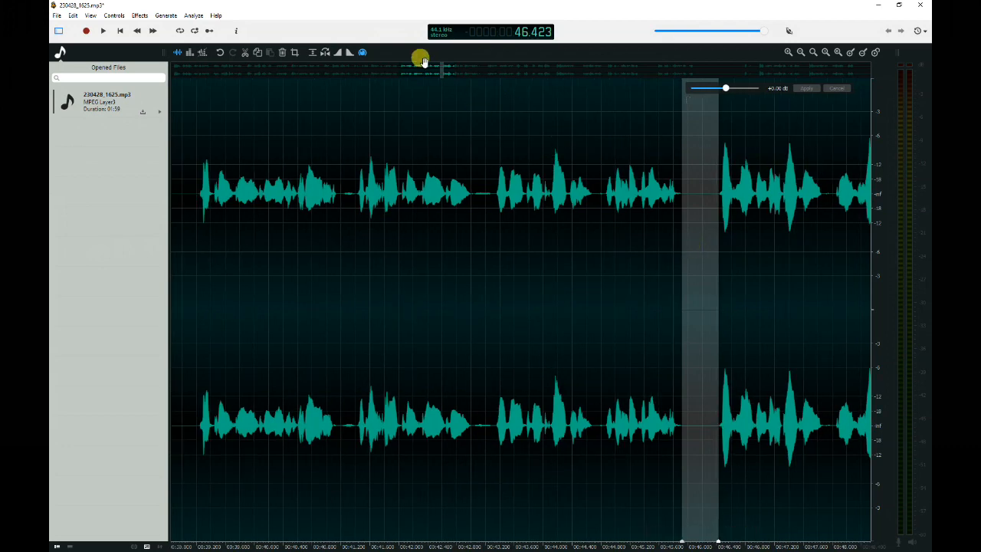
# Replace the pause starting at about 52.9 seconds with 0.5 seconds of generated silence.
pyautogui.moveTo(427, 70); pyautogui.dragTo(498, 168)
pyautogui.scroll(-3, 457, 191)
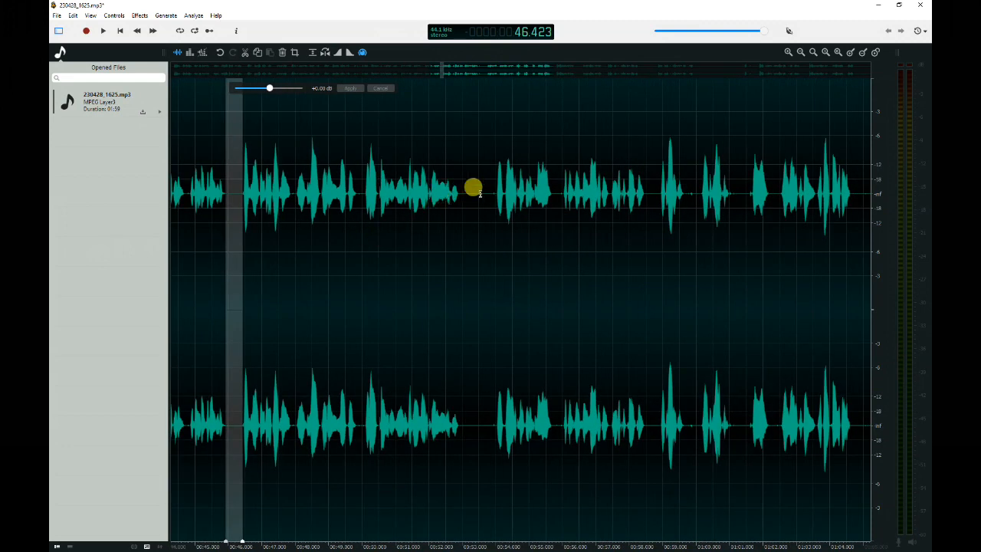
pyautogui.moveTo(459, 198); pyautogui.dragTo(495, 198)
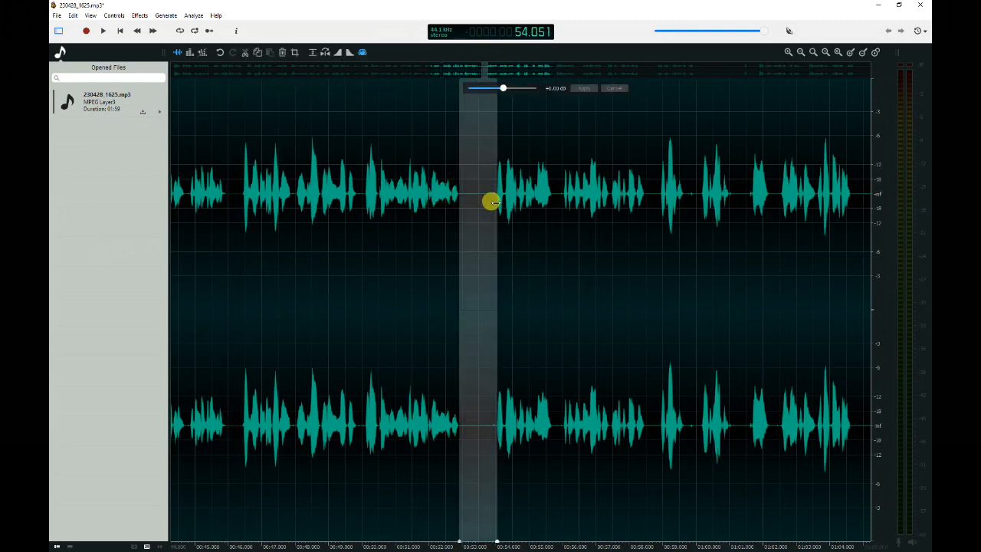
pyautogui.hotkey('shift', 'Right')
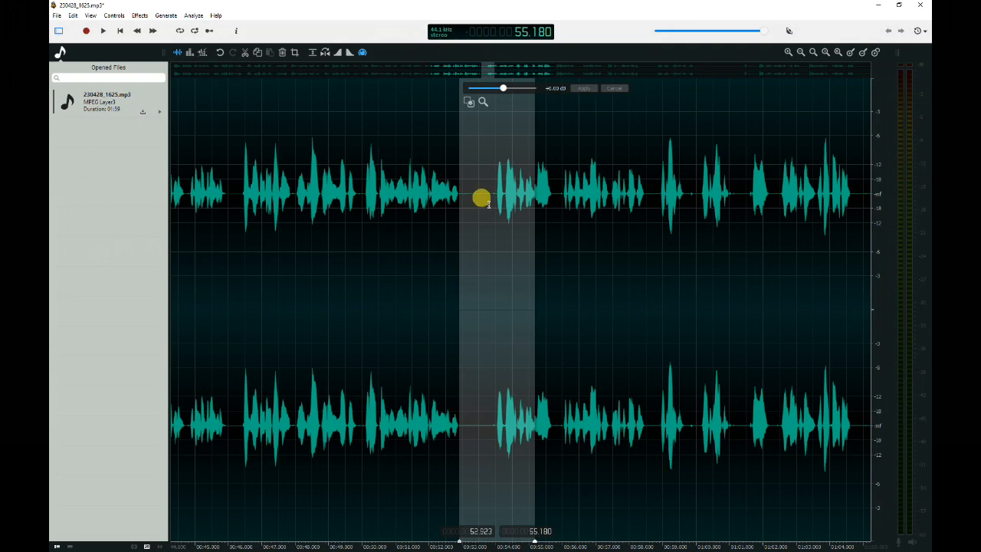
pyautogui.click(488, 201)
pyautogui.moveTo(459, 196); pyautogui.dragTo(494, 198)
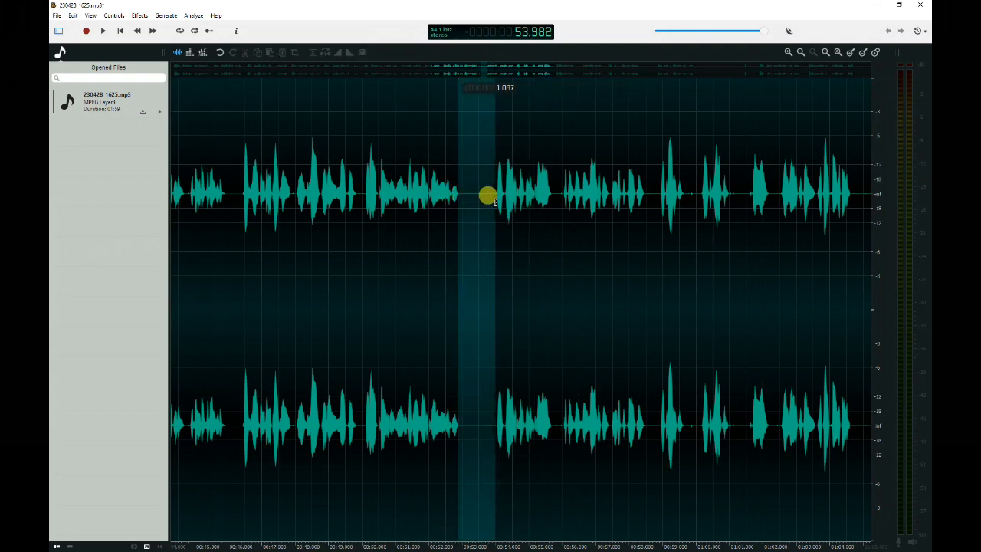
pyautogui.hotkey('ctrl', 'l')
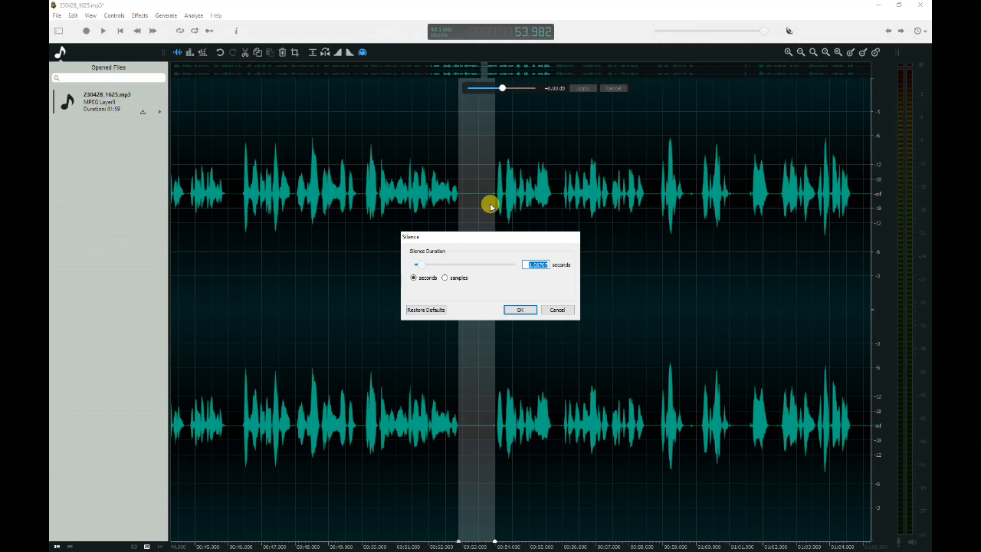
pyautogui.write('5')
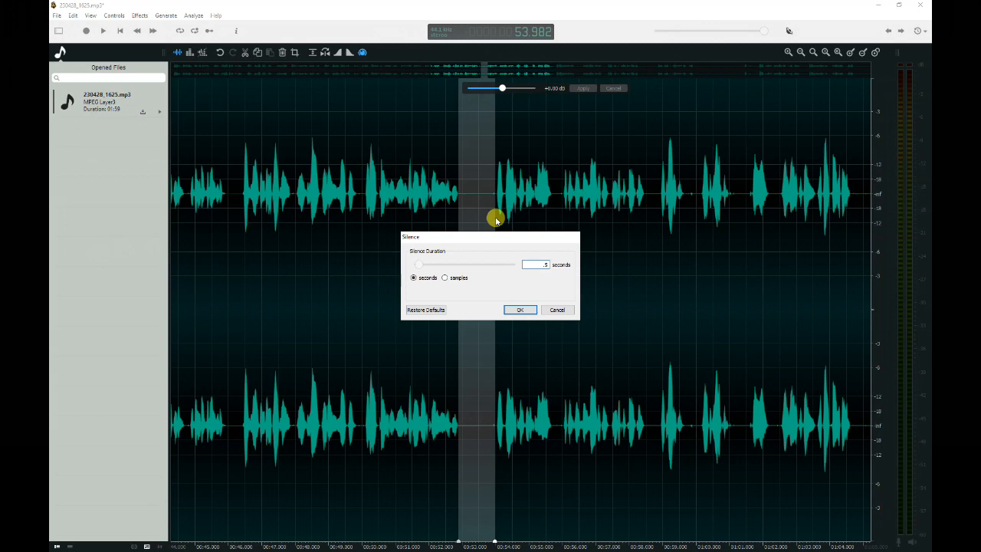
pyautogui.press('Return')
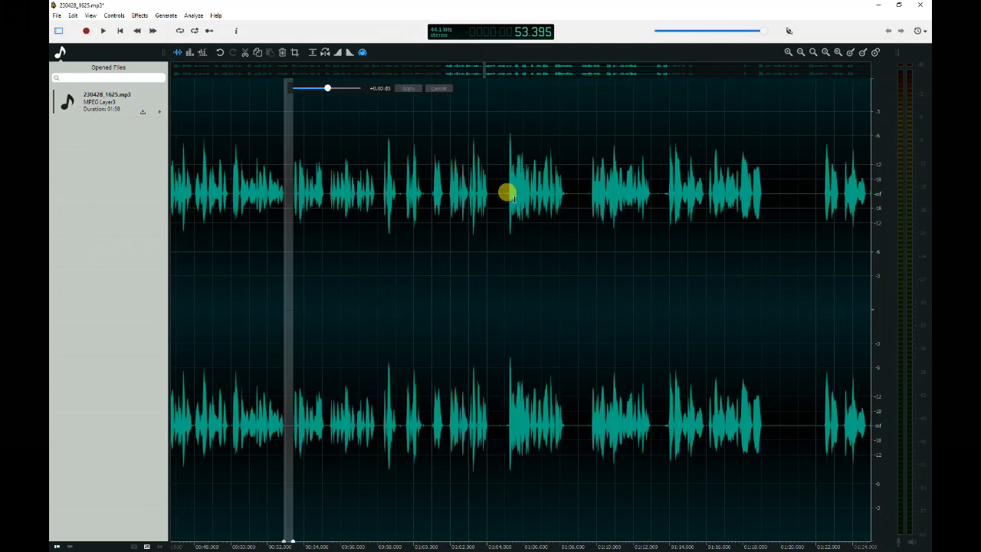
# Play the audio from about 1:02 to listen to the next section.
pyautogui.click(466, 235)
pyautogui.press('space')
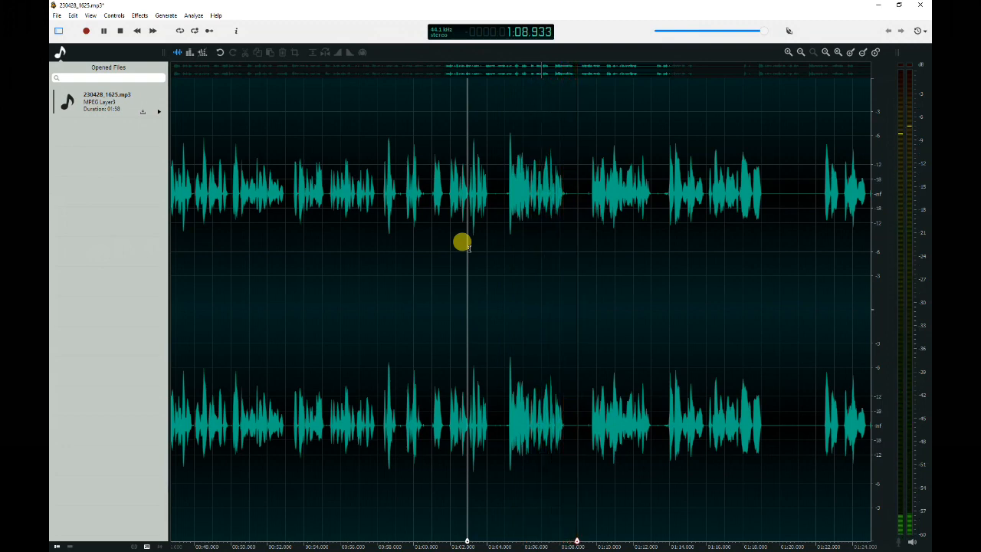
pyautogui.click(601, 206)
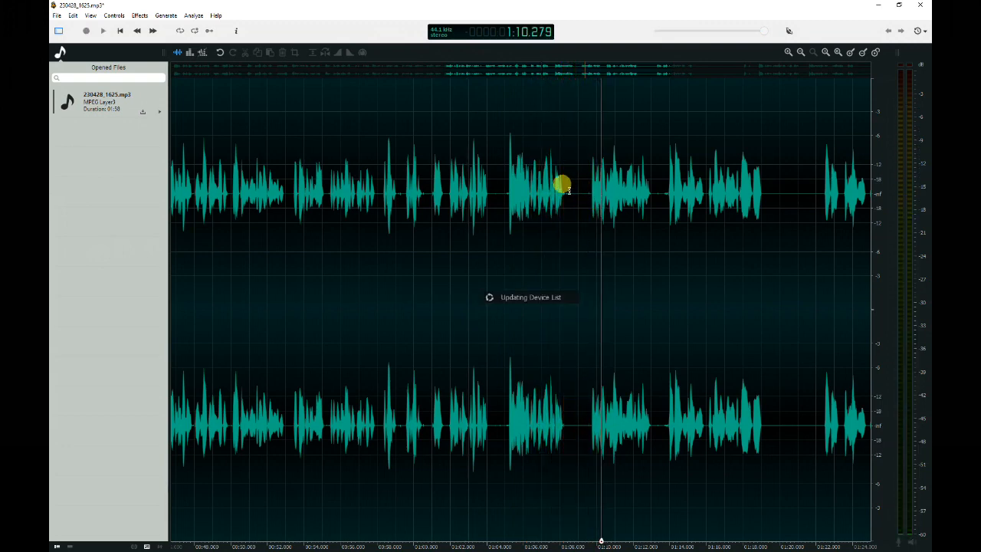
# Select and delete two tiny gaps at about 1:09 and 1:04.
pyautogui.moveTo(565, 183); pyautogui.dragTo(573, 183)
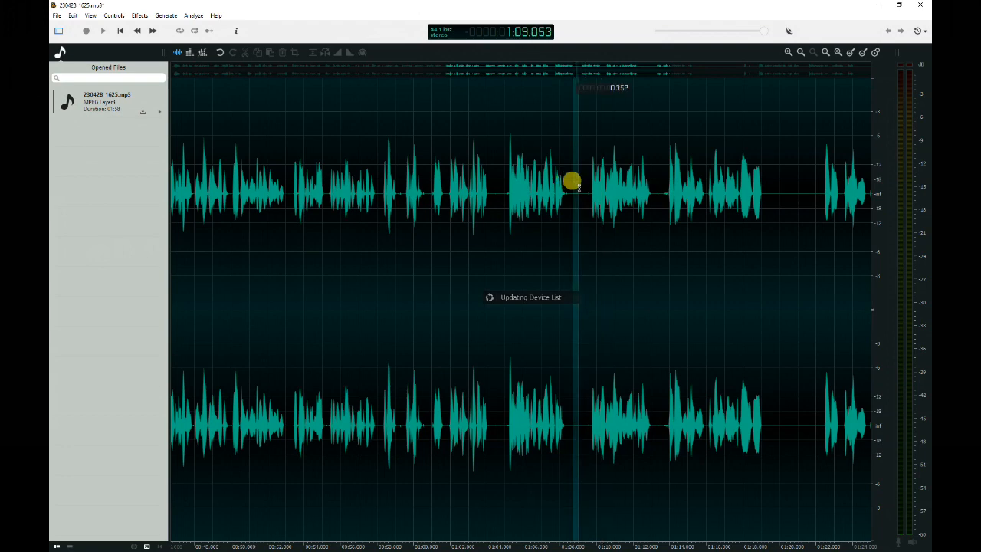
pyautogui.press('Delete')
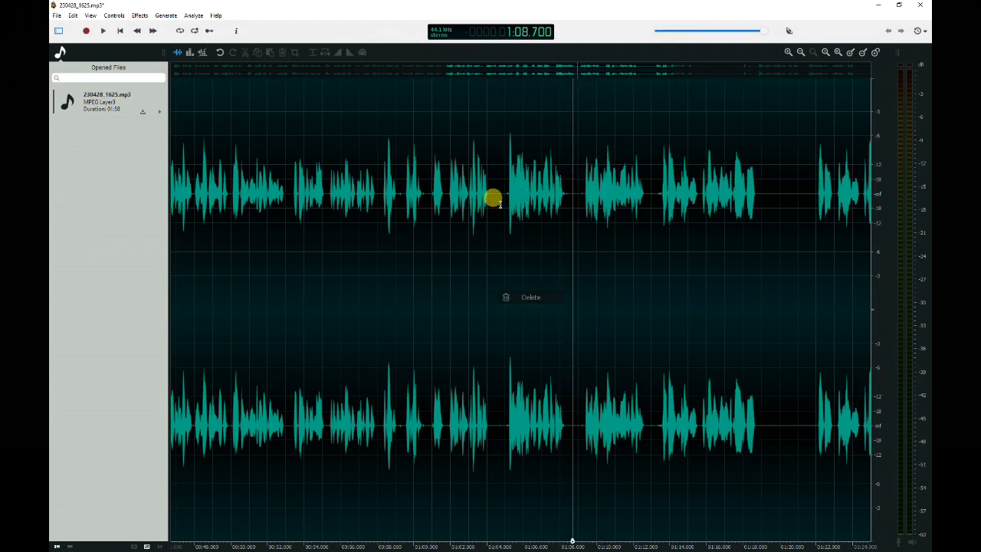
pyautogui.moveTo(489, 198); pyautogui.dragTo(495, 200)
pyautogui.press('Delete')
# Play the audio from about 1:15 to 1:23 to review the next section.
pyautogui.scroll(-2, 621, 162)
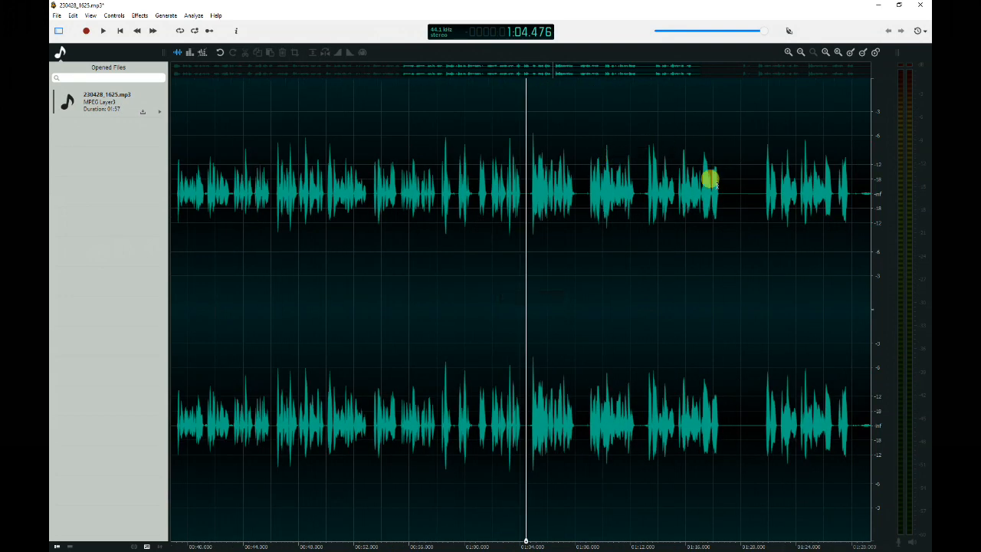
pyautogui.moveTo(555, 72); pyautogui.dragTo(646, 77)
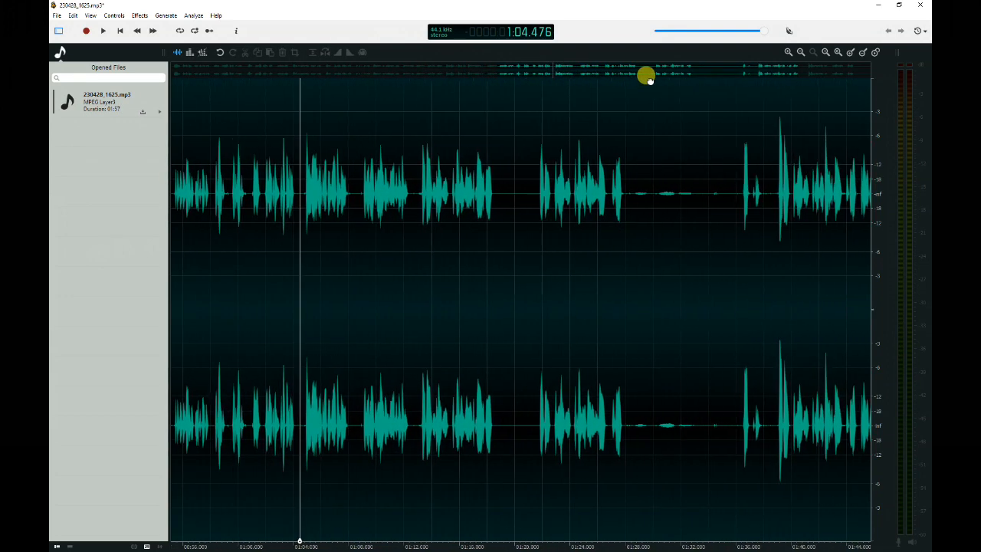
pyautogui.click(452, 238)
pyautogui.press('space')
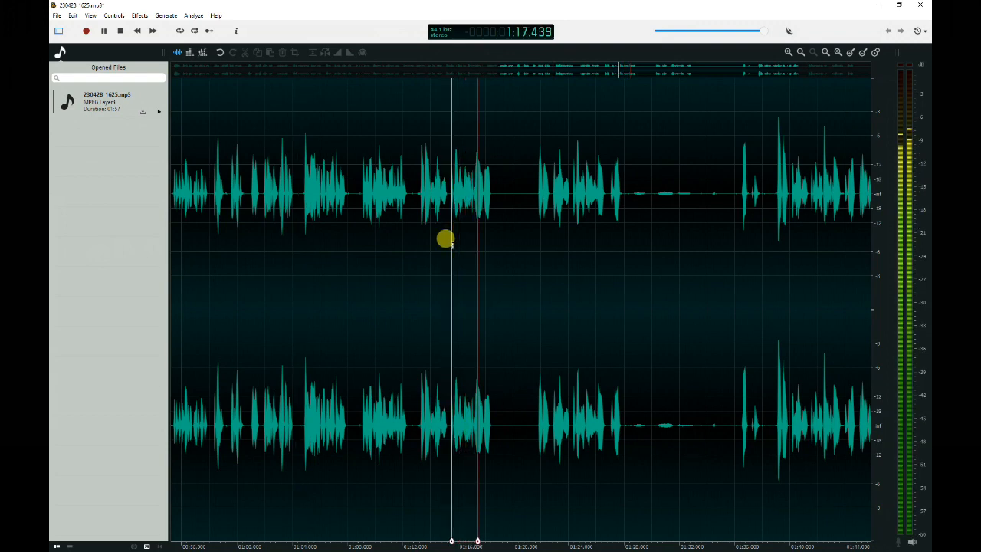
pyautogui.click(536, 198)
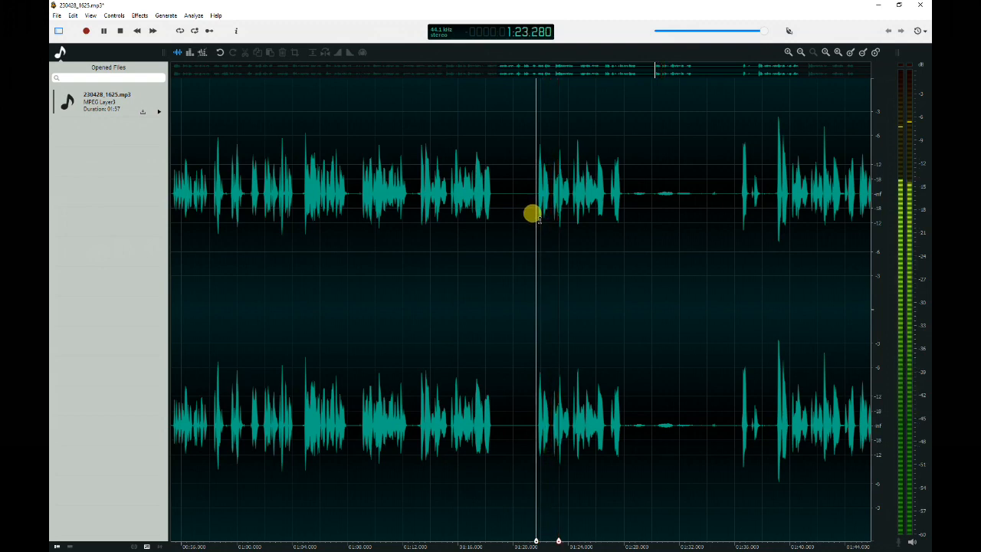
pyautogui.press('space')
# Play the audio from about 1:12 and again around 1:36 to find the section to remove.
pyautogui.click(417, 218)
pyautogui.press('space')
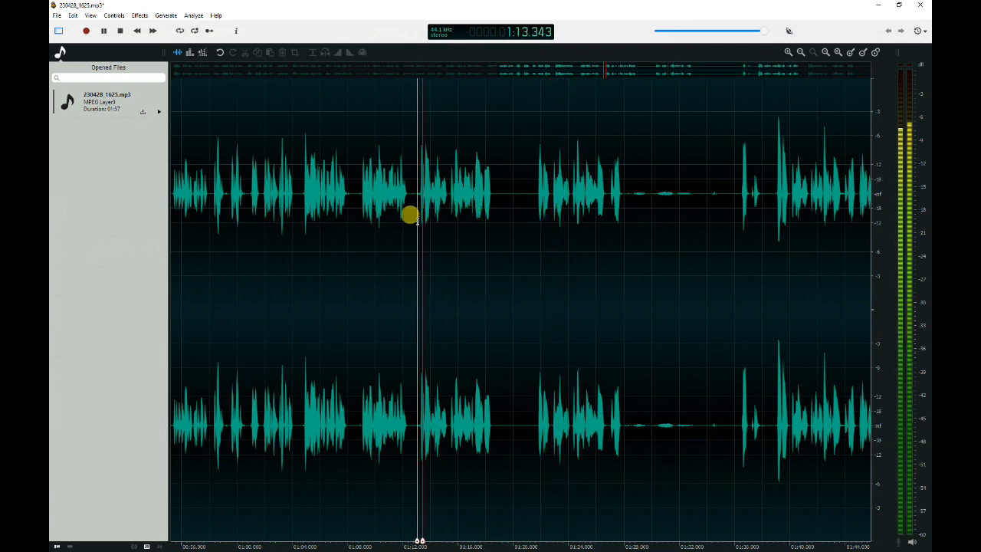
pyautogui.press('space')
pyautogui.click(735, 201)
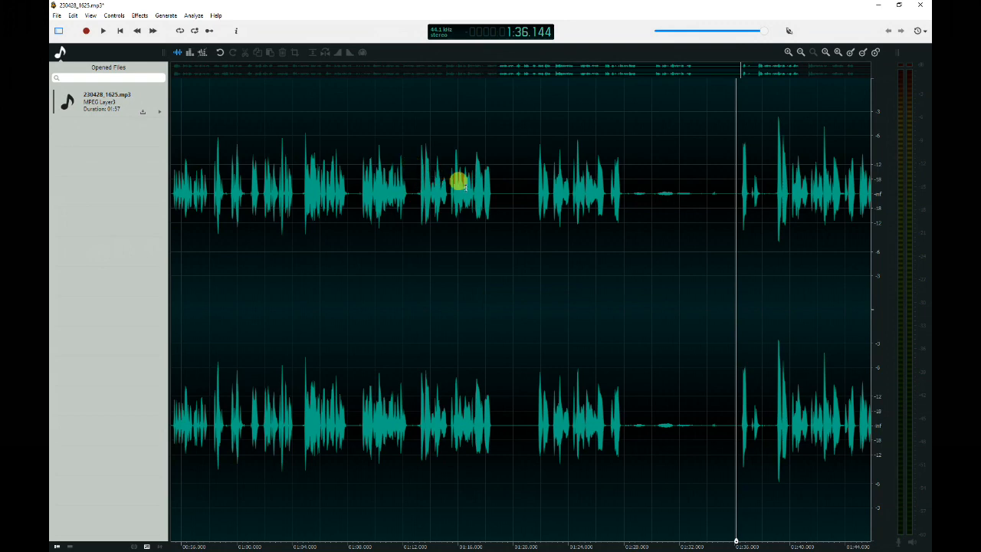
pyautogui.click(732, 201)
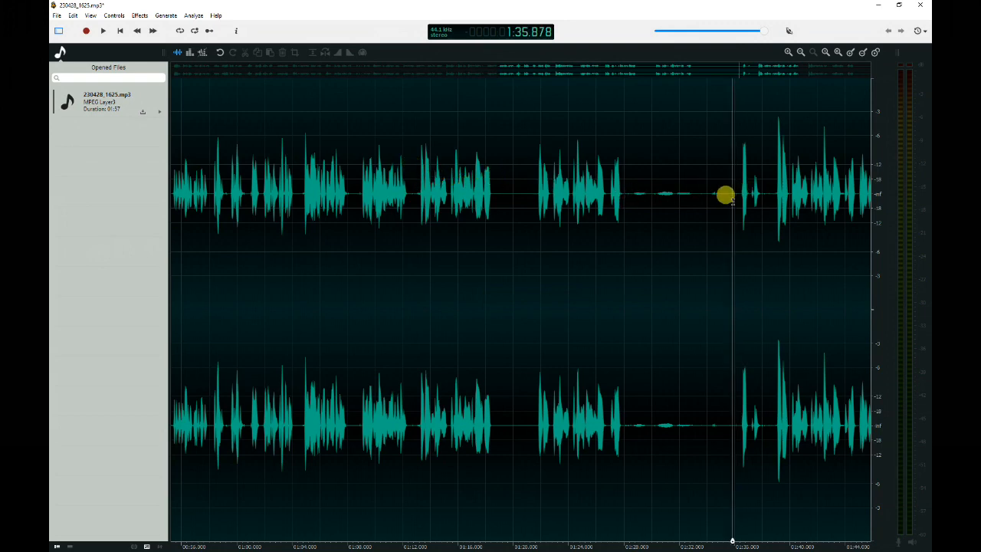
pyautogui.press('space')
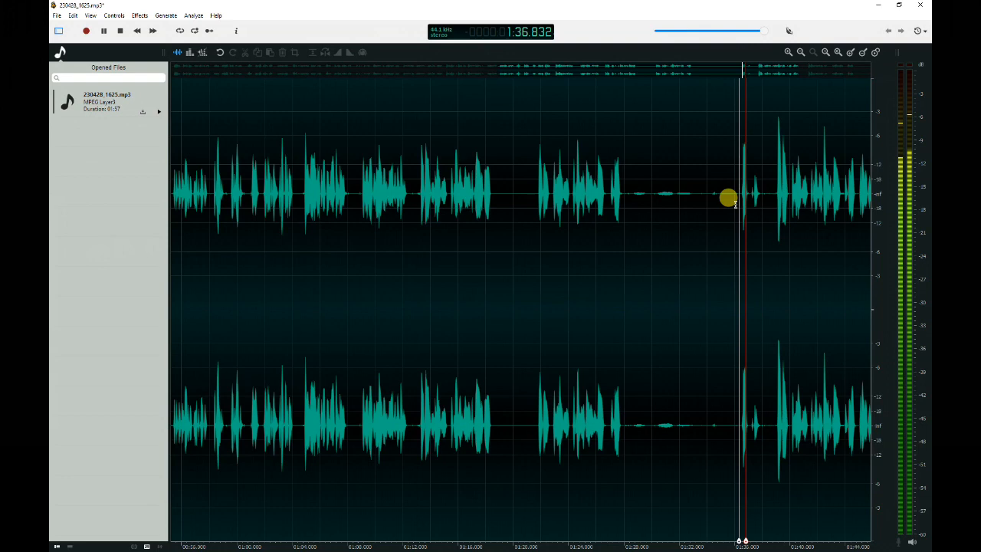
pyautogui.click(788, 176)
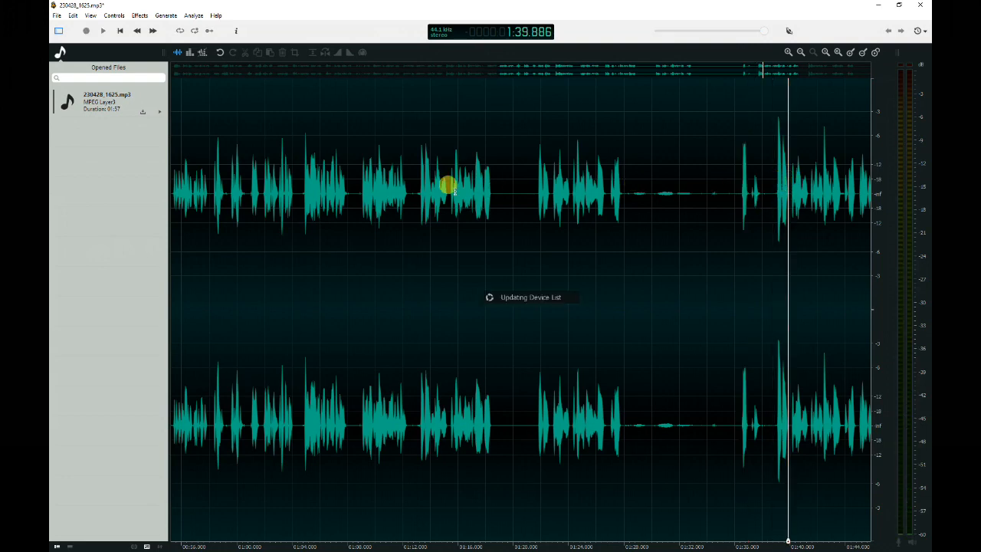
# Replace the section from about 1:13 to 1:39 with 0.5 seconds of generated silence.
pyautogui.moveTo(419, 193); pyautogui.dragTo(774, 196)
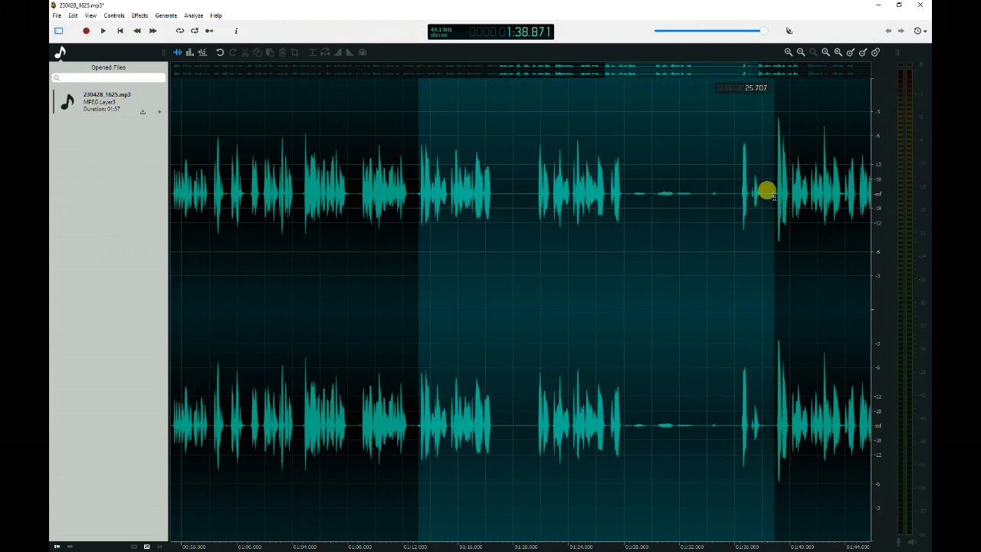
pyautogui.moveTo(775, 196); pyautogui.dragTo(774, 197)
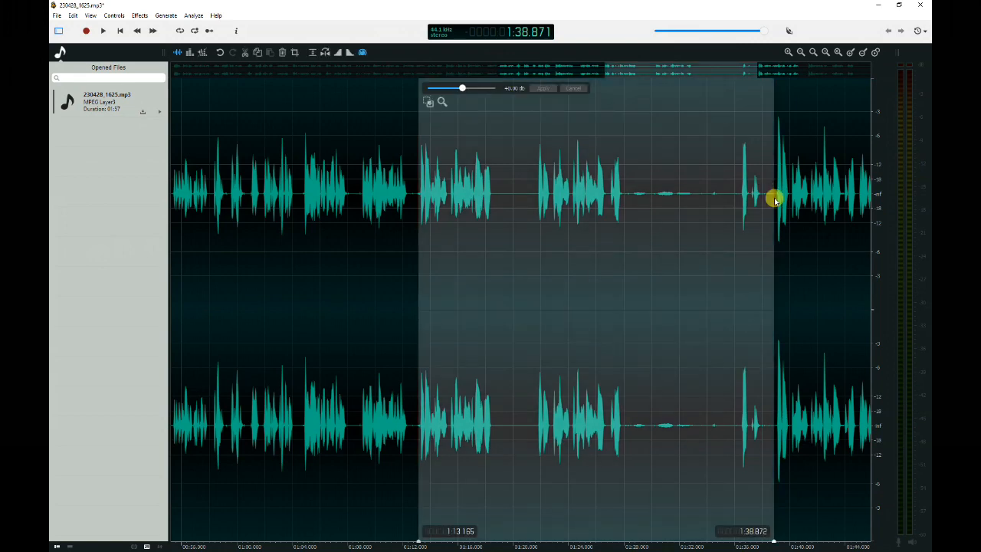
pyautogui.hotkey('ctrl', 'm')
pyautogui.write('5')
pyautogui.click(521, 311)
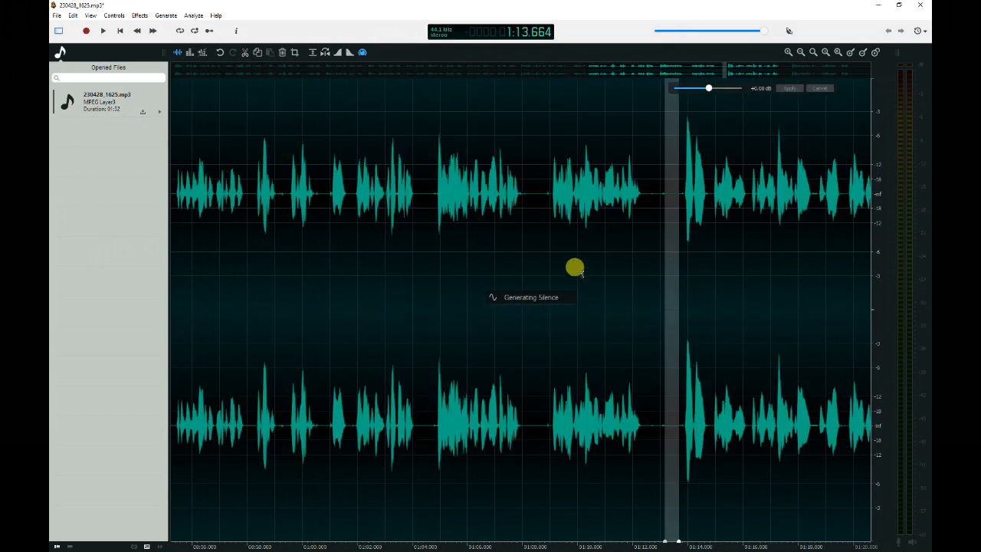
# Play the audio from about 1:04 to check the new cut.
pyautogui.click(638, 221)
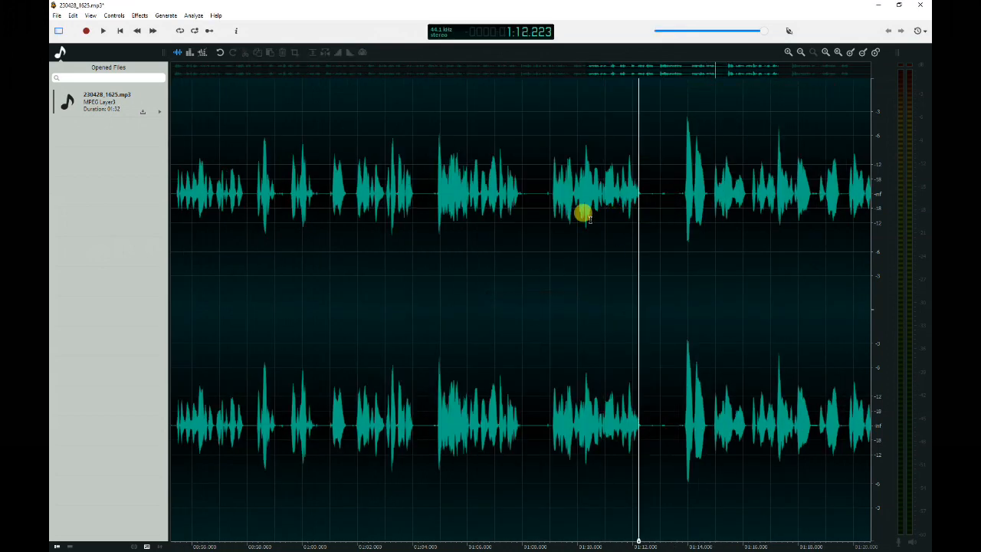
pyautogui.moveTo(639, 194); pyautogui.dragTo(682, 203)
pyautogui.click(614, 235)
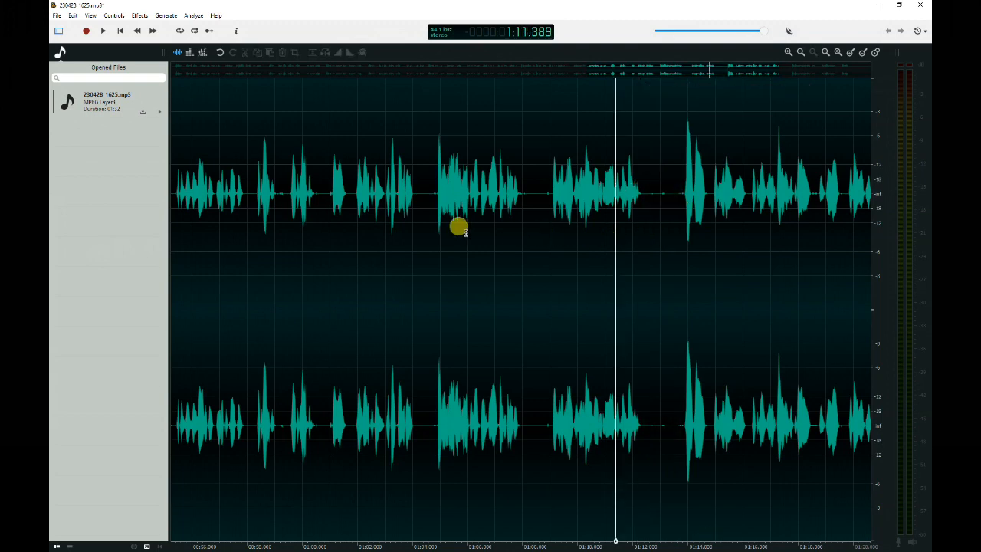
pyautogui.click(431, 234)
pyautogui.press('space')
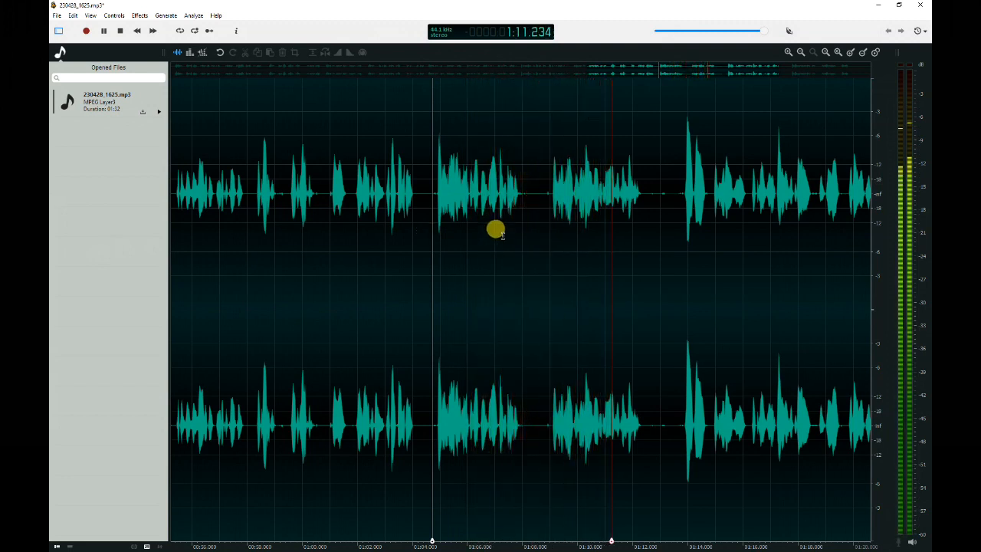
pyautogui.press('space')
pyautogui.click(525, 204)
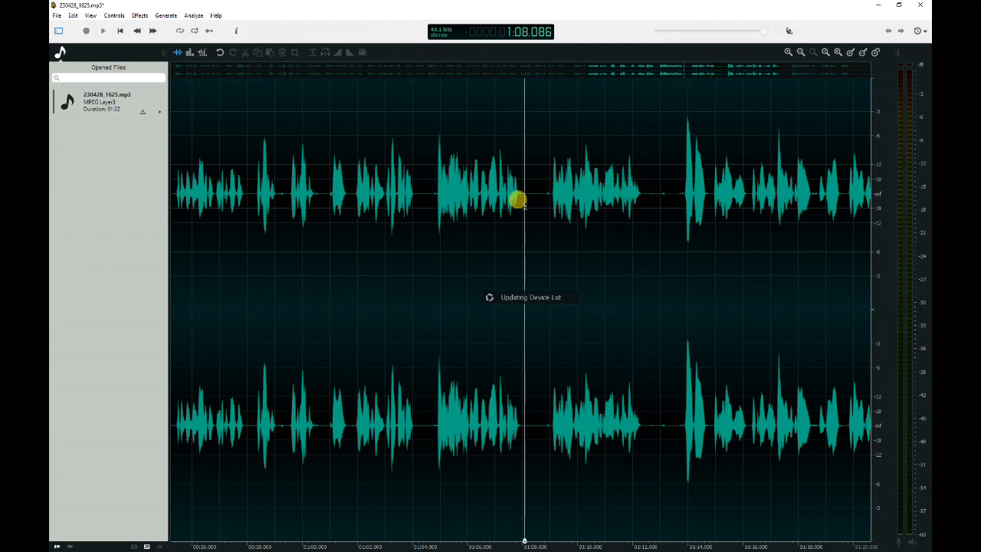
# Select and delete two short gaps at about 1:08 and 1:12.
pyautogui.moveTo(526, 197); pyautogui.dragTo(534, 202)
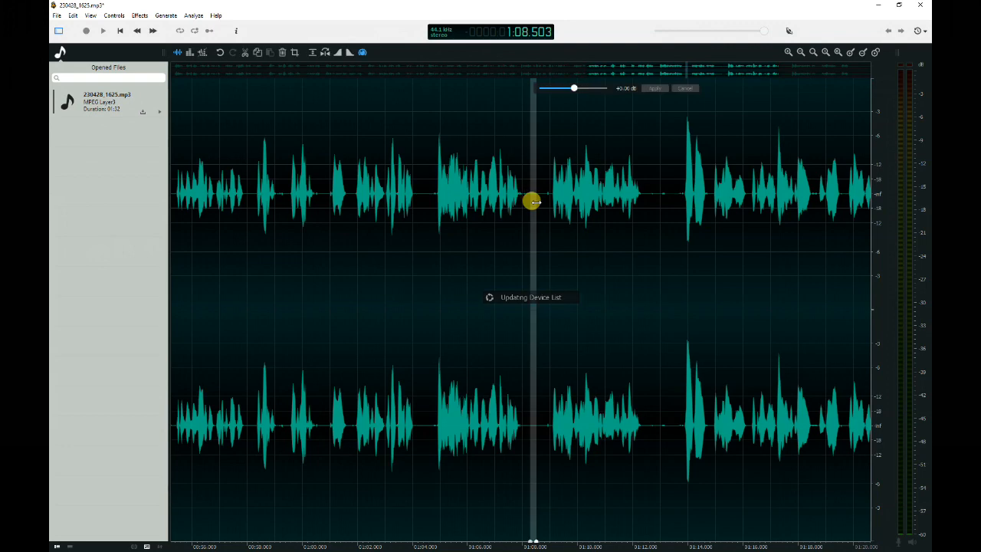
pyautogui.press('Delete')
pyautogui.moveTo(643, 186); pyautogui.dragTo(653, 186)
pyautogui.press('Delete')
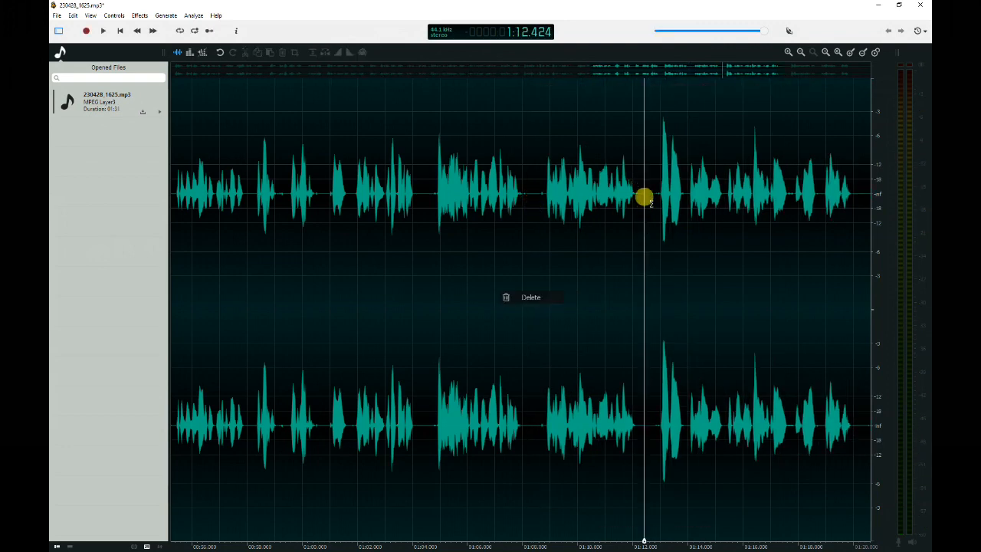
# Play the audio from about 1:13 to check the deletions.
pyautogui.click(657, 201)
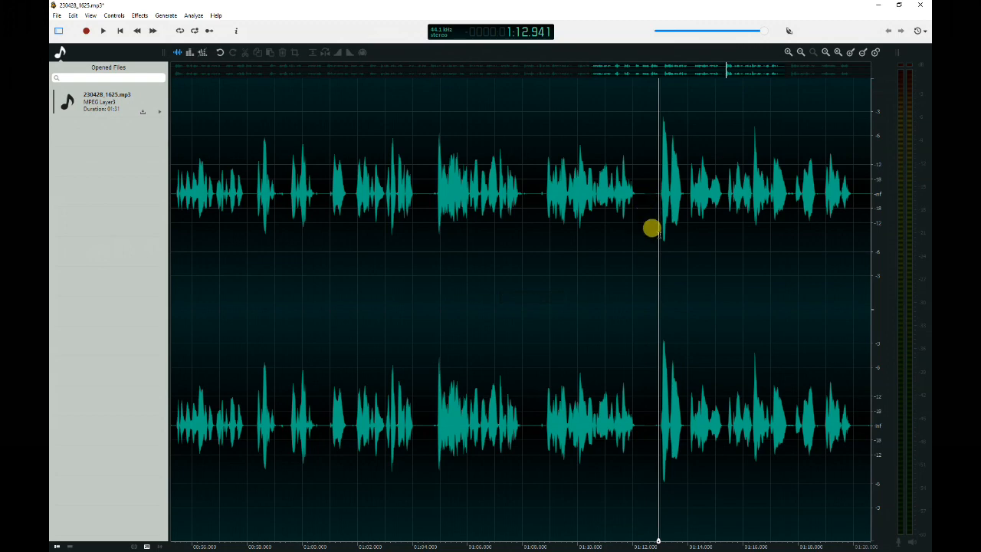
pyautogui.press('space')
pyautogui.press('space')
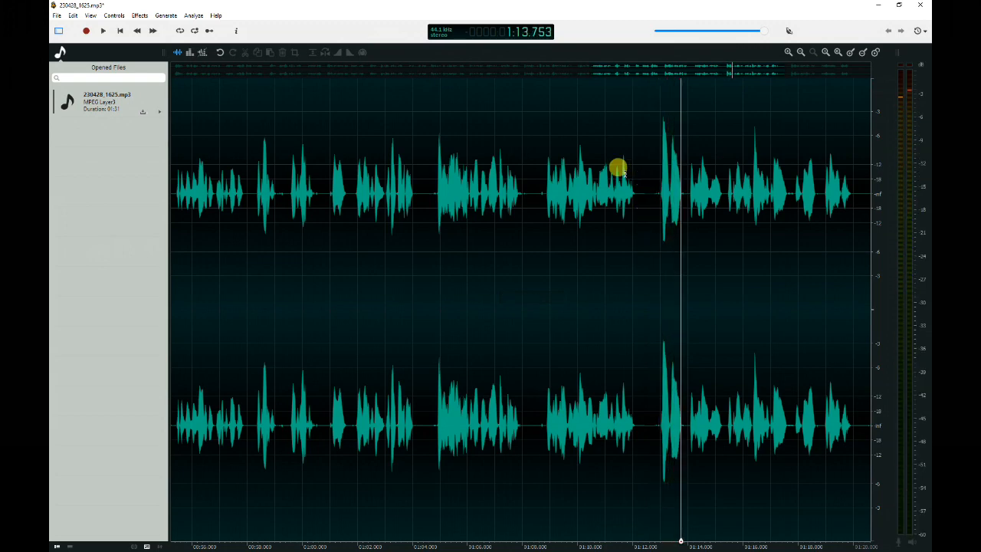
# Play the audio from about 1:13 to review the remaining pauses before the end.
pyautogui.click(105, 31)
pyautogui.click(105, 31)
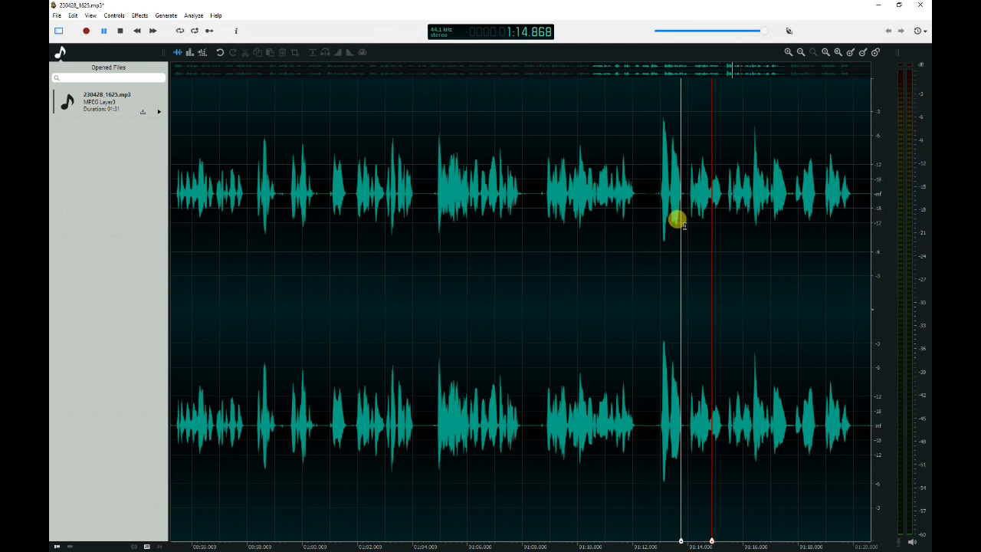
pyautogui.press('space')
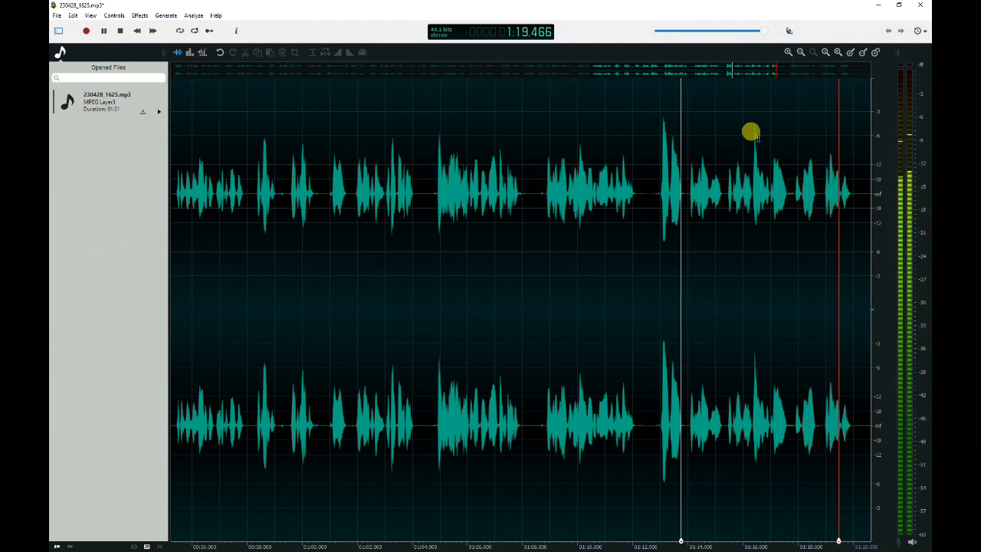
pyautogui.press('space')
# Replace the pause from about 1:20 to 1:21.4 with generated silence.
pyautogui.moveTo(667, 70); pyautogui.dragTo(813, 68)
pyautogui.scroll(1, 657, 234)
pyautogui.click(671, 203)
pyautogui.moveTo(687, 205); pyautogui.dragTo(716, 207)
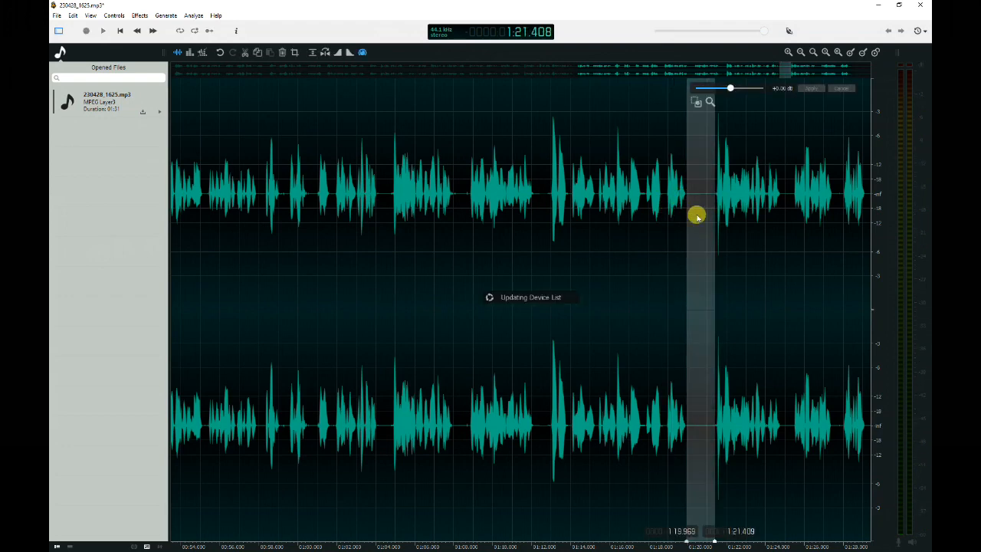
pyautogui.hotkey('ctrl', 'shift', 'i')
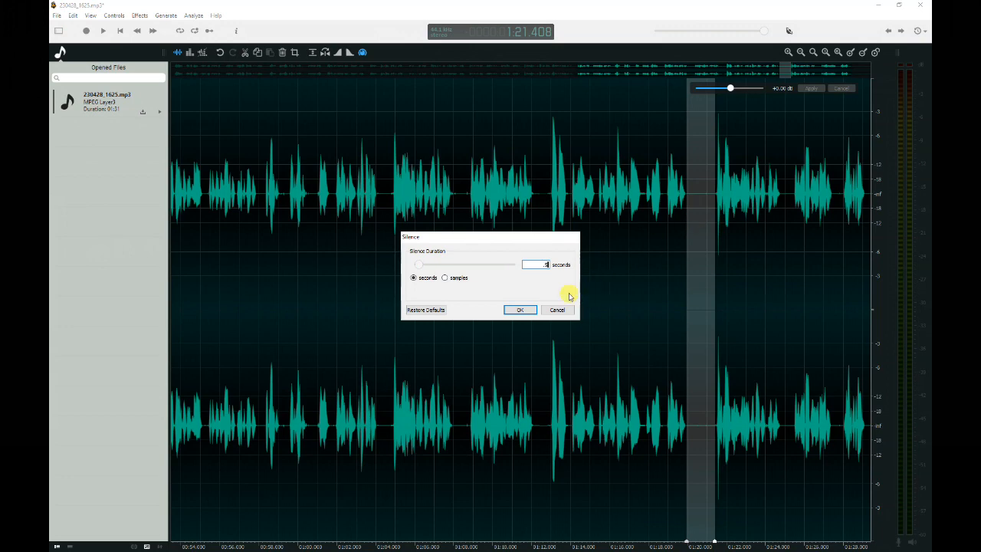
pyautogui.click(520, 310)
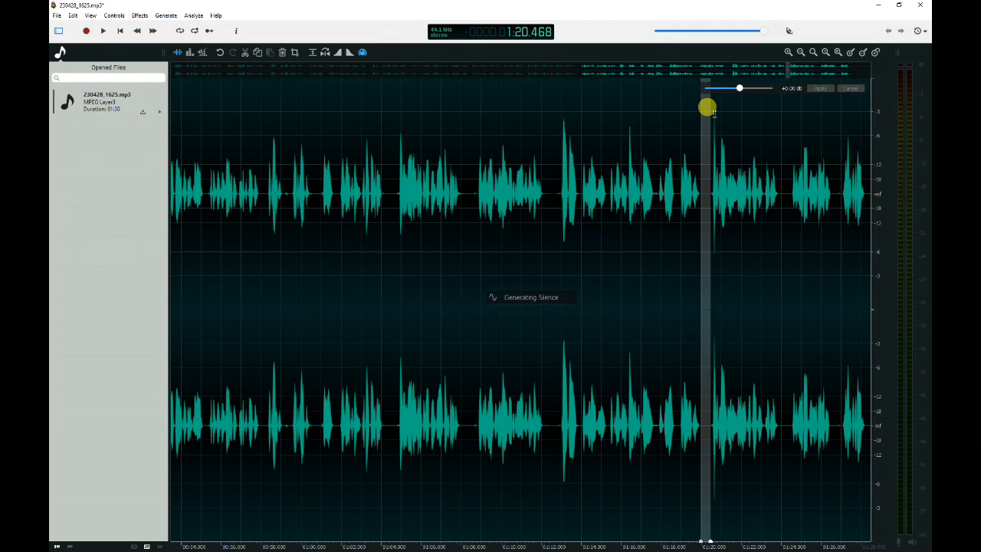
# Select and delete the trailing section from about 1:28 to the end of the recording.
pyautogui.moveTo(817, 206); pyautogui.dragTo(866, 206)
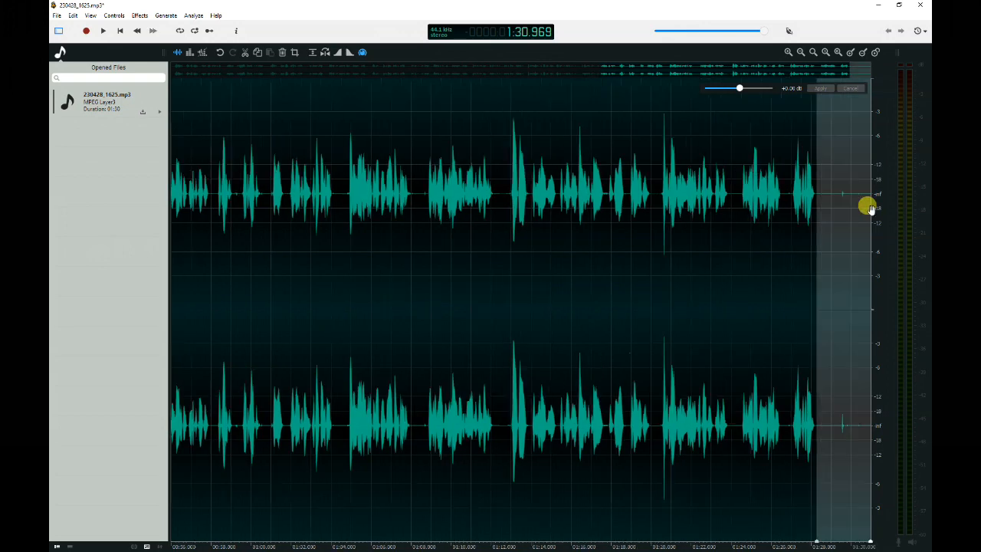
pyautogui.press('Delete')
# Try time-stretching the whole recording to 127 percent with Time/Pitch Adjust.
pyautogui.scroll(-5, 376, 230)
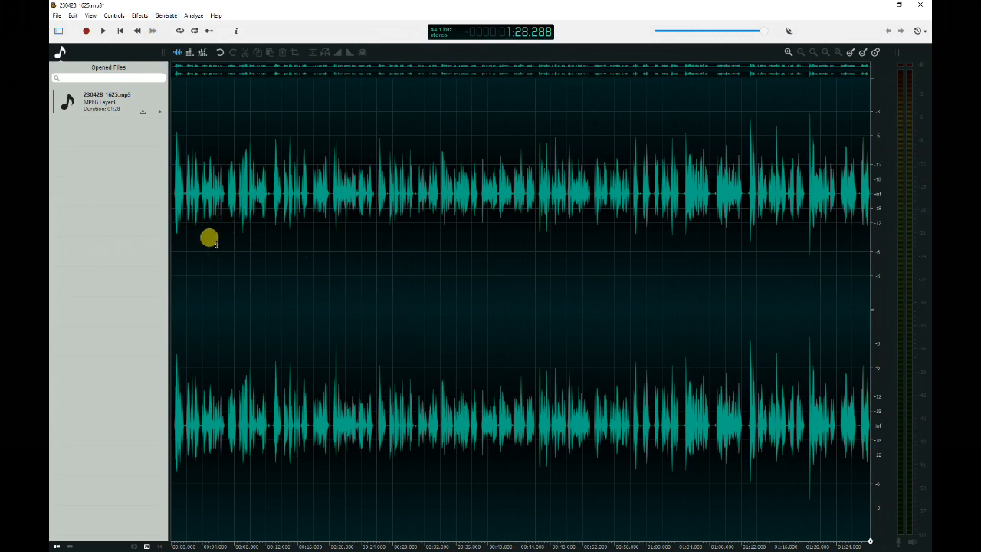
pyautogui.hotkey('ctrl', 'a')
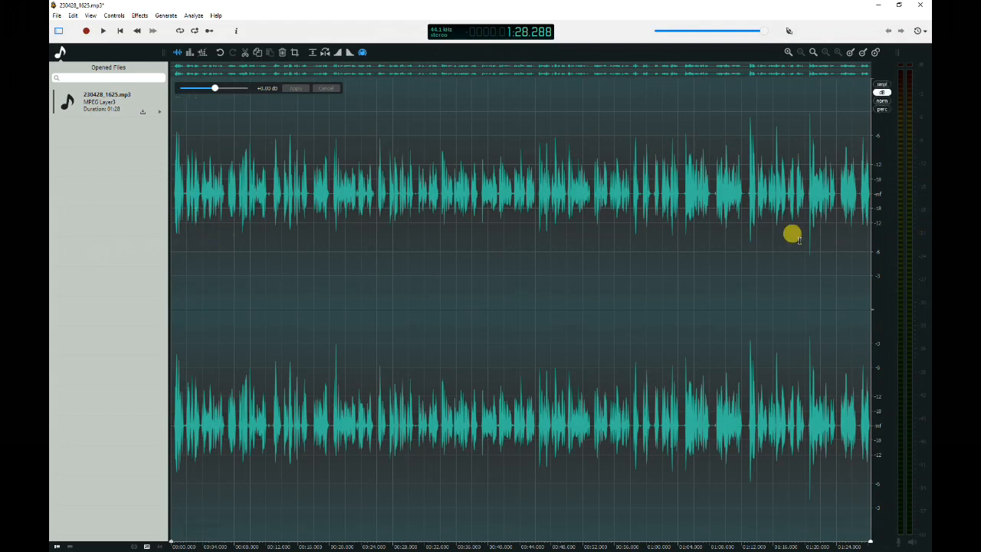
pyautogui.click(443, 290)
pyautogui.click(310, 261)
pyautogui.moveTo(309, 261); pyautogui.dragTo(388, 256)
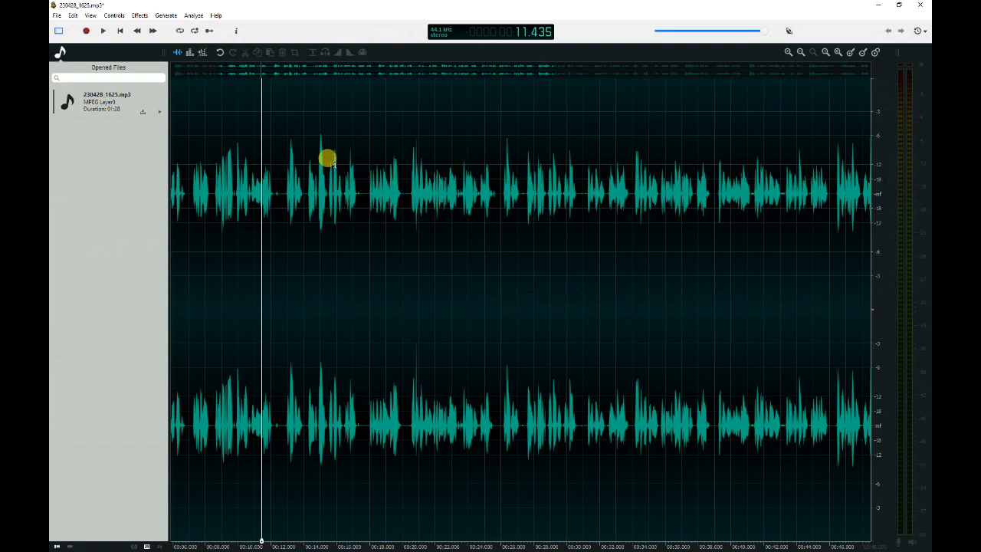
pyautogui.moveTo(491, 66)
pyautogui.mouseDown()
pyautogui.moveTo(752, 69)
pyautogui.moveTo(477, 72)
pyautogui.mouseUp()
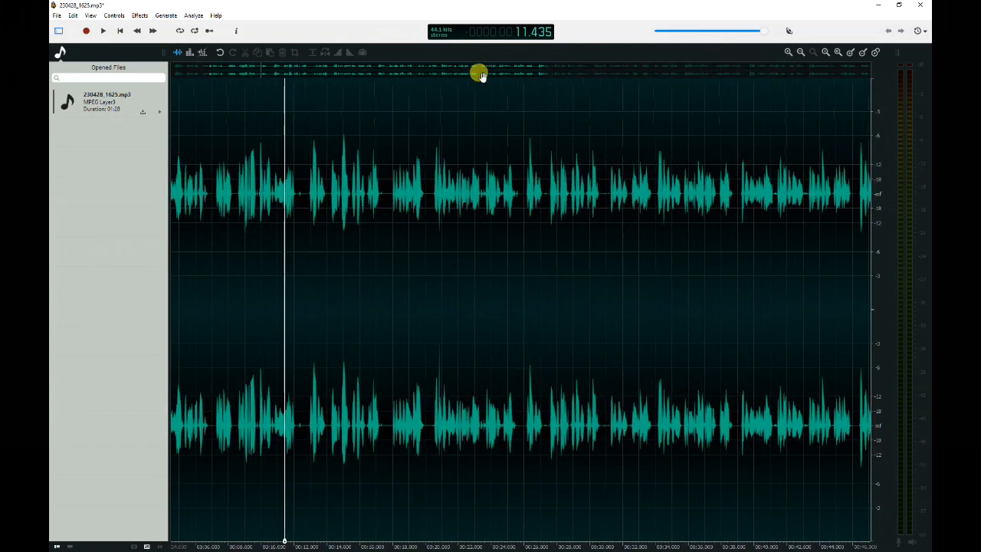
pyautogui.click(824, 52)
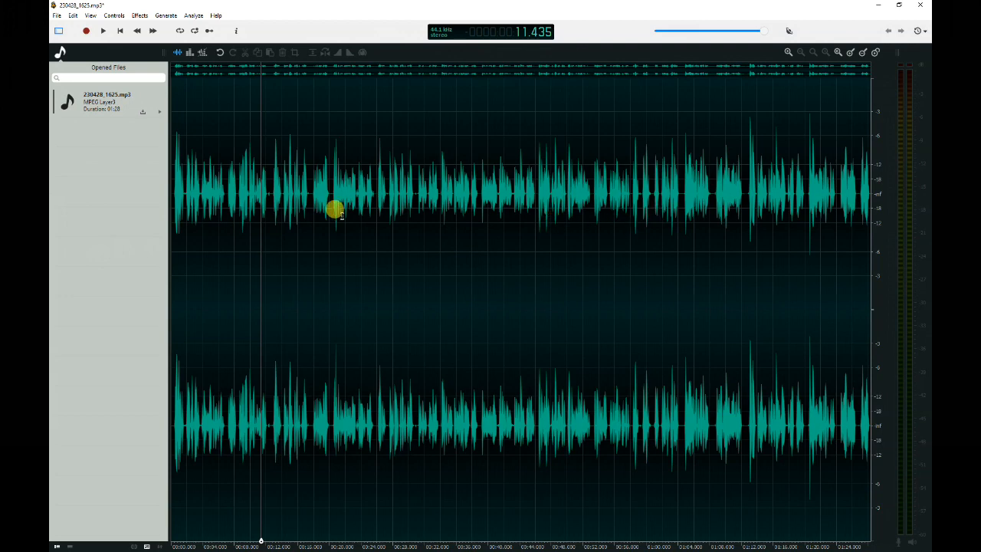
pyautogui.doubleClick(177, 201)
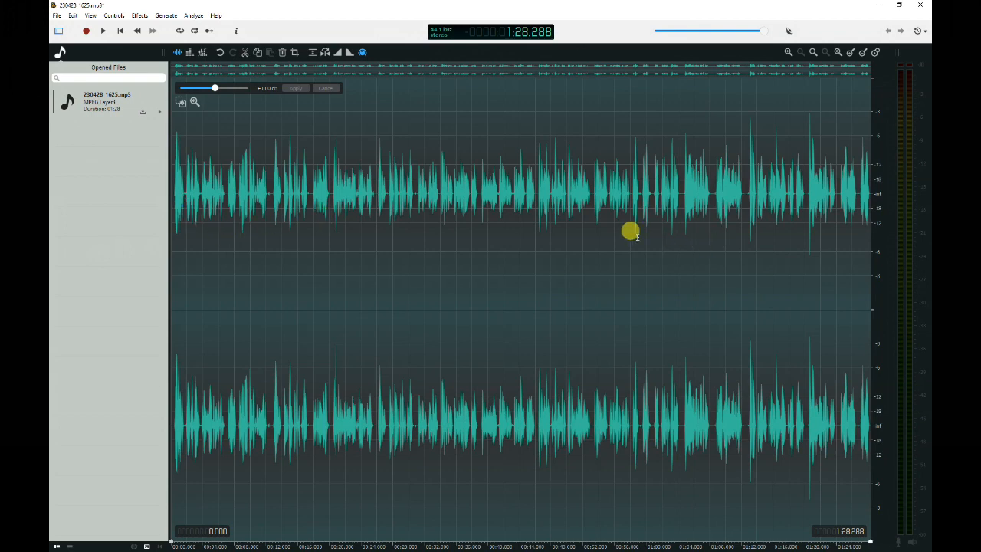
pyautogui.click(139, 16)
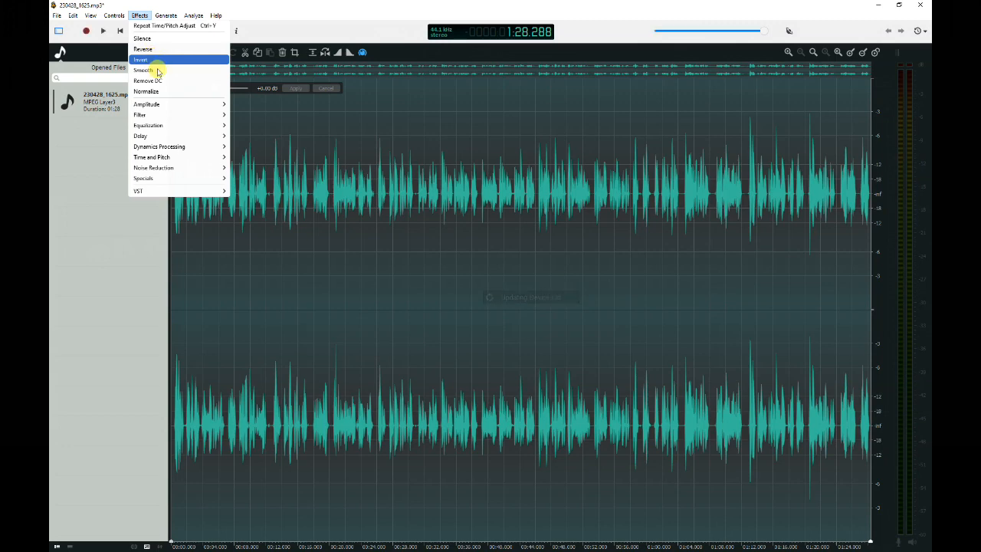
pyautogui.moveTo(170, 159)
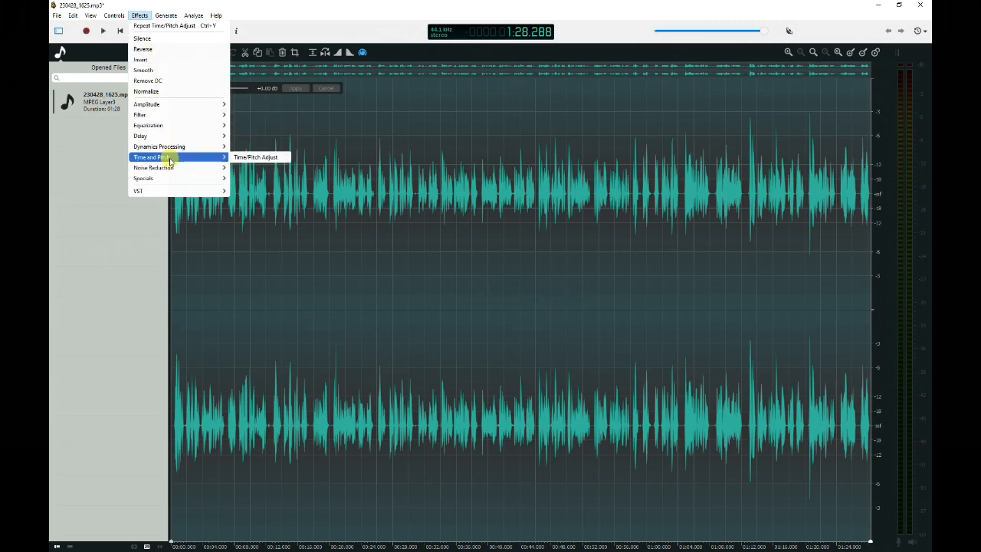
pyautogui.click(242, 158)
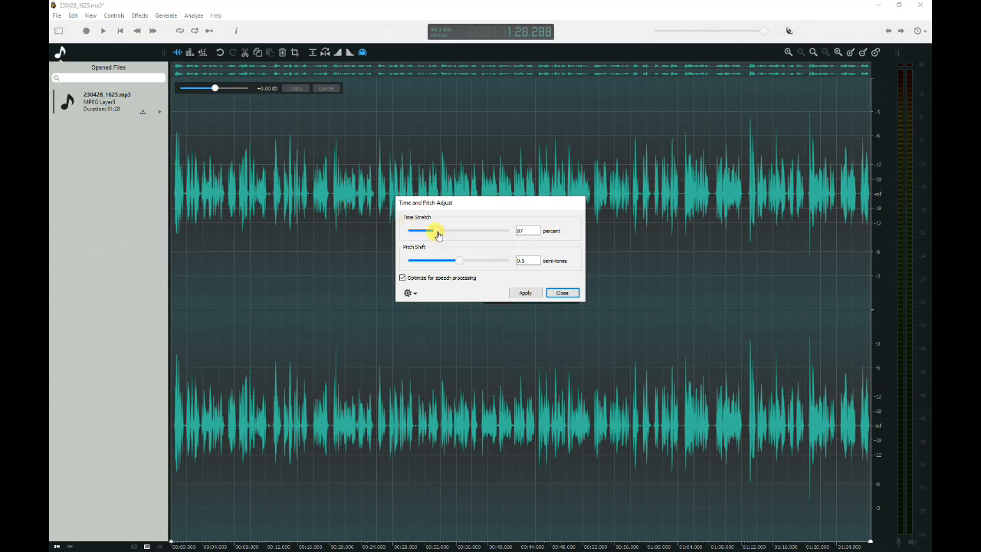
pyautogui.moveTo(438, 234); pyautogui.dragTo(446, 236)
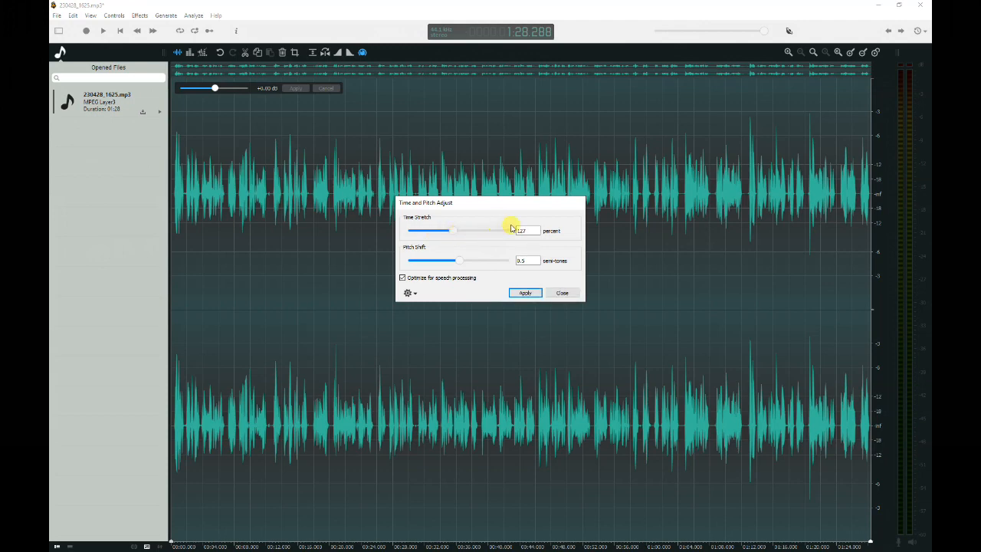
pyautogui.click(521, 293)
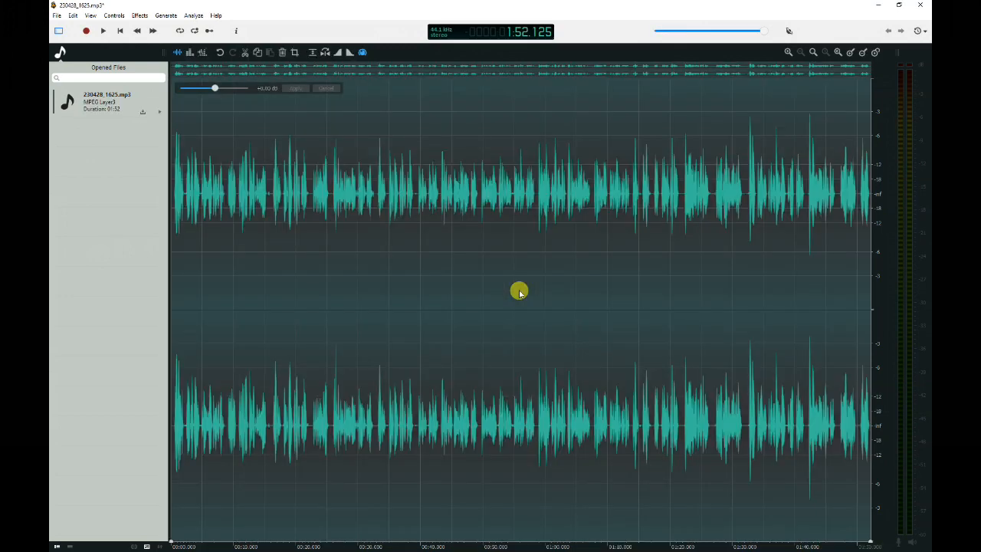
# Play the stretched audio from about 0:09 and undo the Time/Pitch Adjust.
pyautogui.click(226, 213)
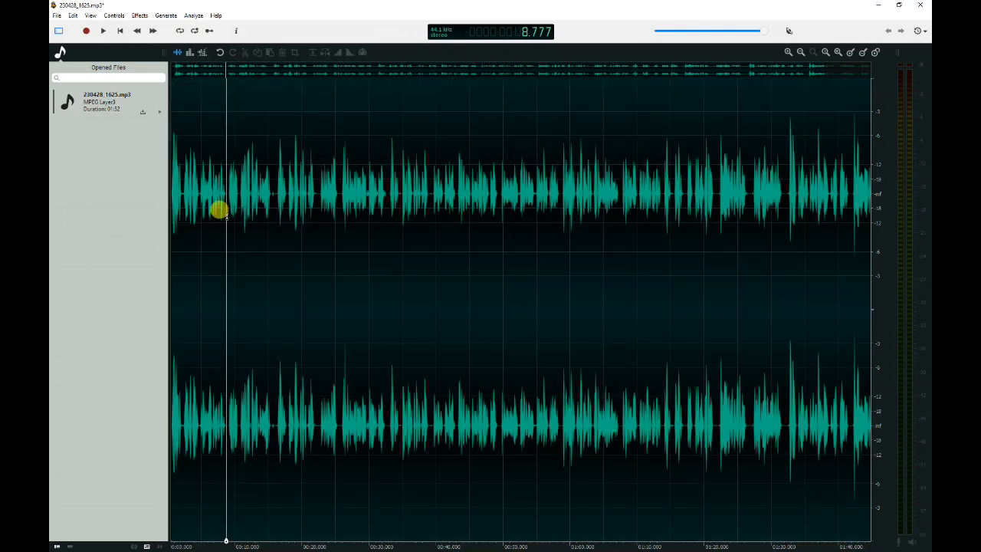
pyautogui.press('space')
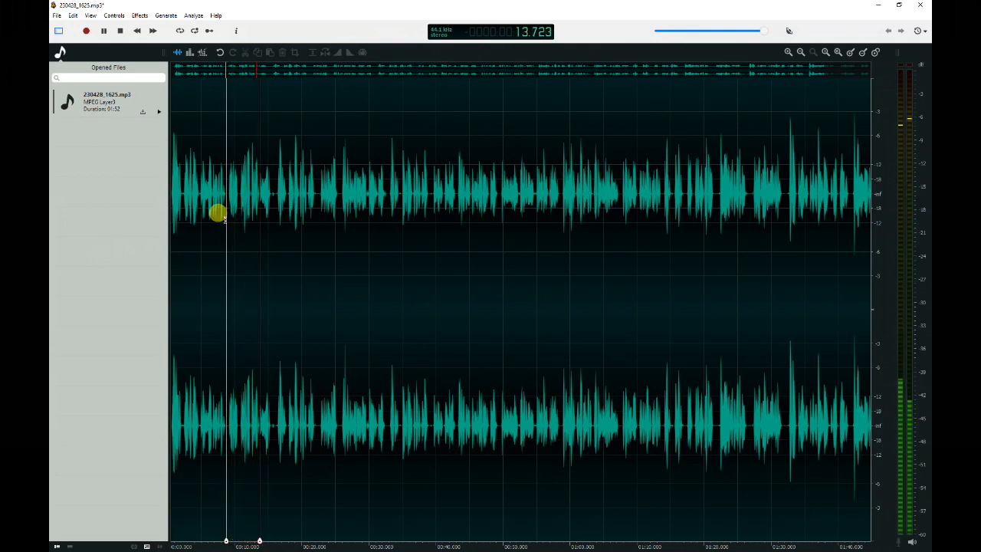
pyautogui.press('space')
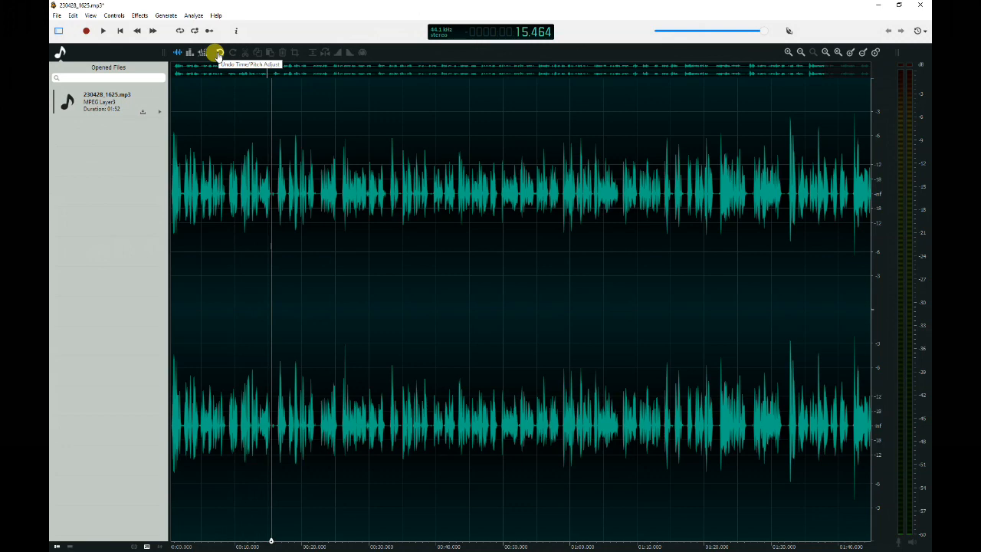
pyautogui.click(219, 53)
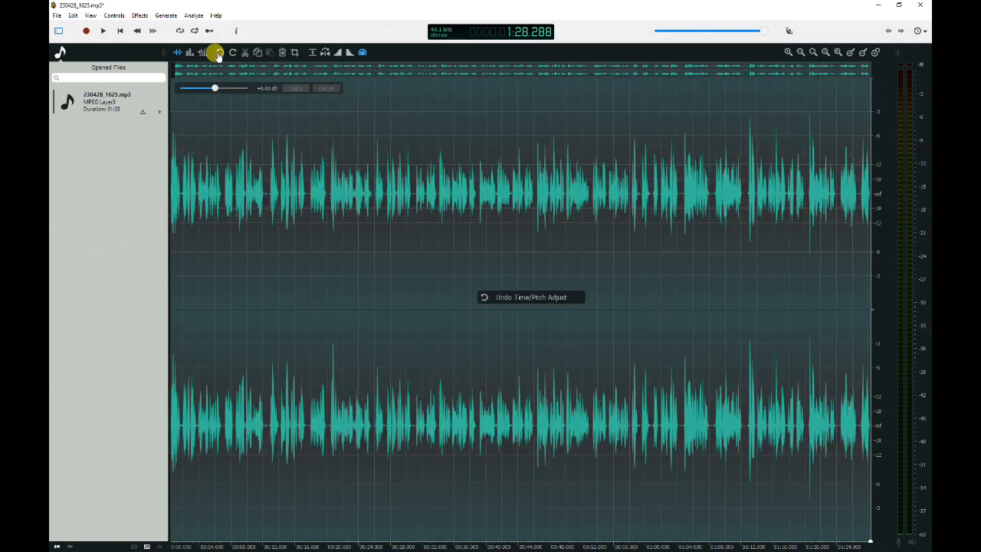
# Time-stretch the whole recording to 108 percent with Time/Pitch Adjust and preview the result.
pyautogui.click(139, 16)
pyautogui.moveTo(163, 157)
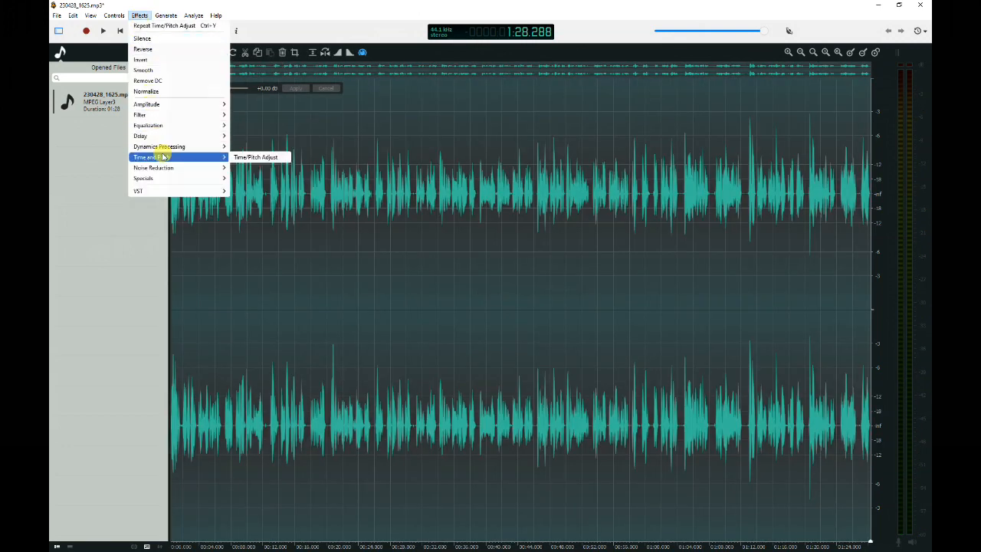
pyautogui.click(256, 157)
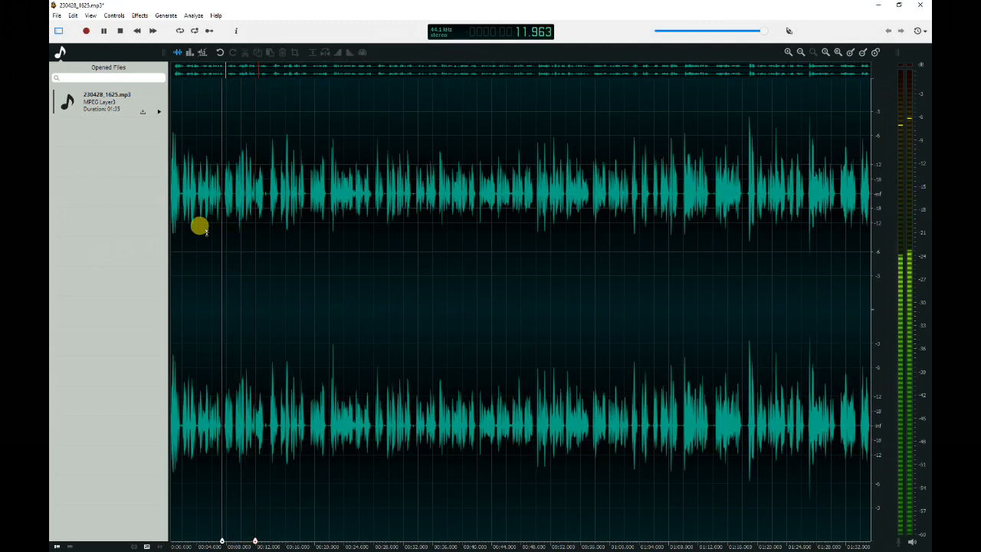
pyautogui.press('space')
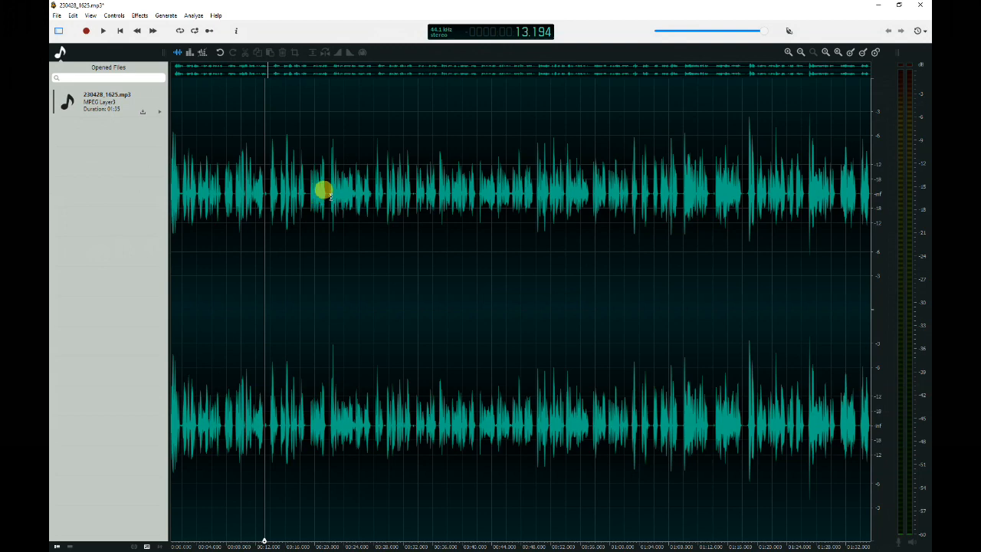
# Try time-stretching the section from about 0:22 to 0:28 with Time/Pitch Adjust, then undo the change.
pyautogui.moveTo(330, 197); pyautogui.dragTo(371, 204)
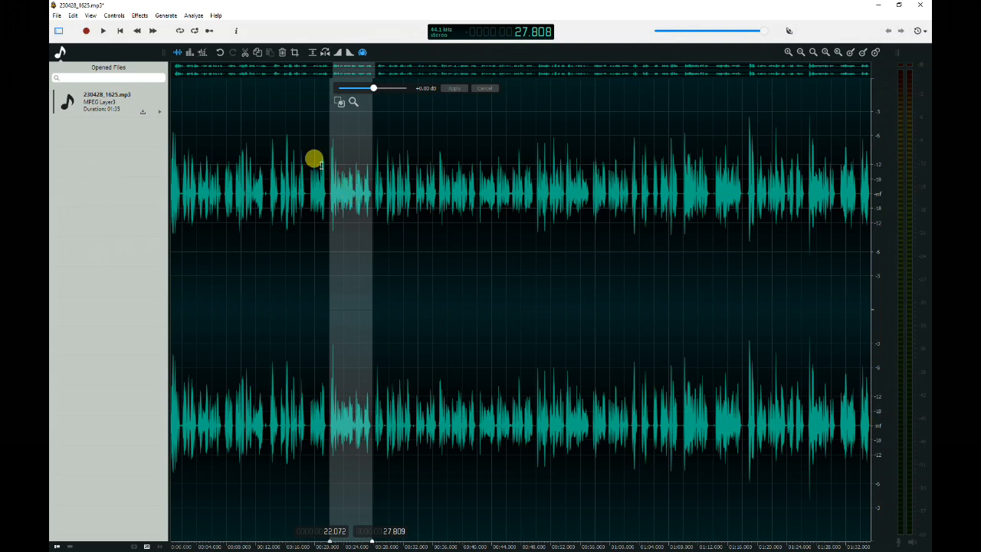
pyautogui.click(140, 16)
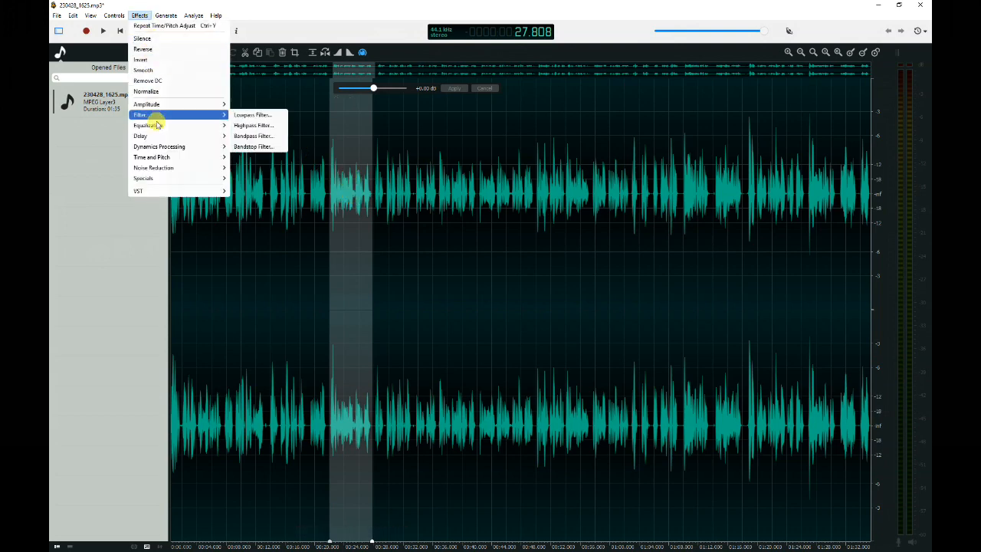
pyautogui.click(252, 158)
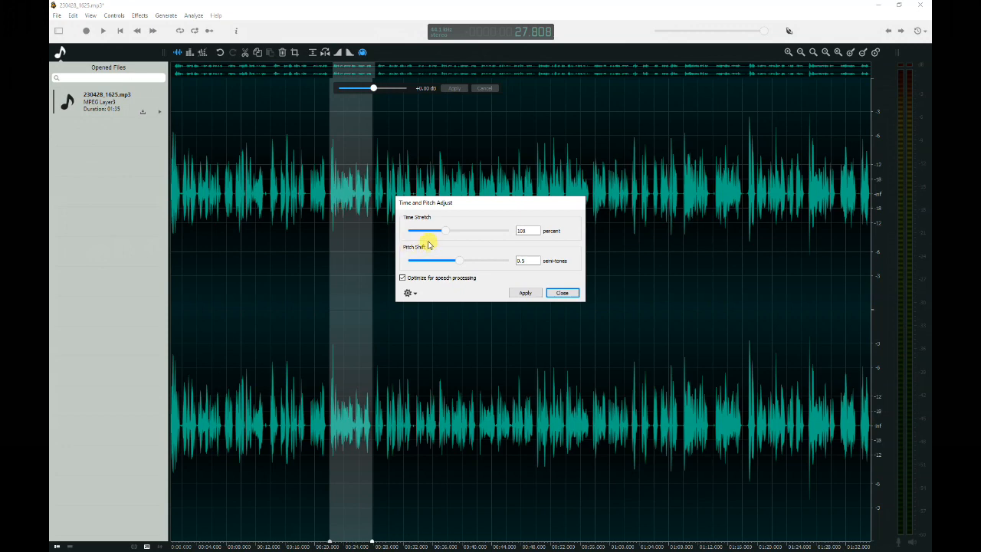
pyautogui.moveTo(446, 233); pyautogui.dragTo(447, 235)
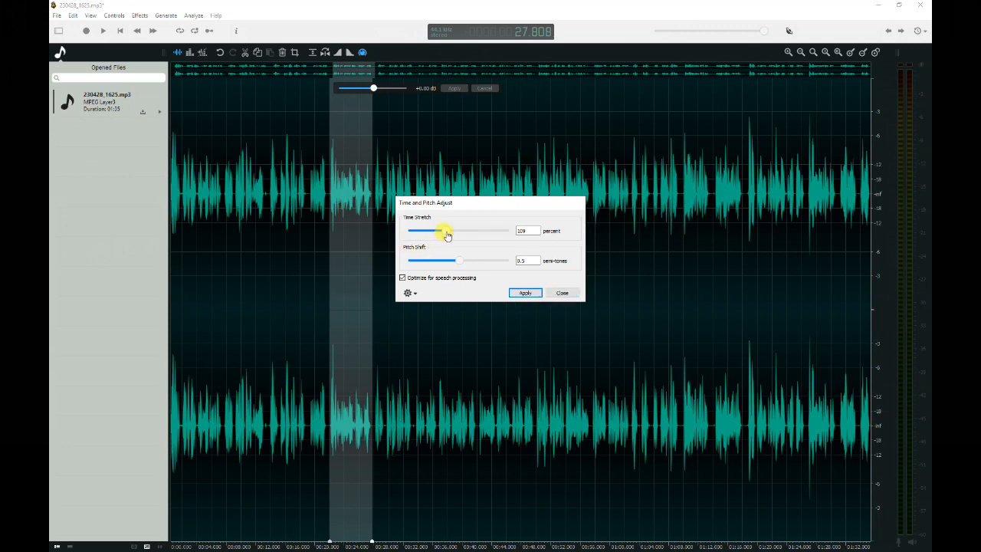
pyautogui.moveTo(454, 236); pyautogui.dragTo(439, 235)
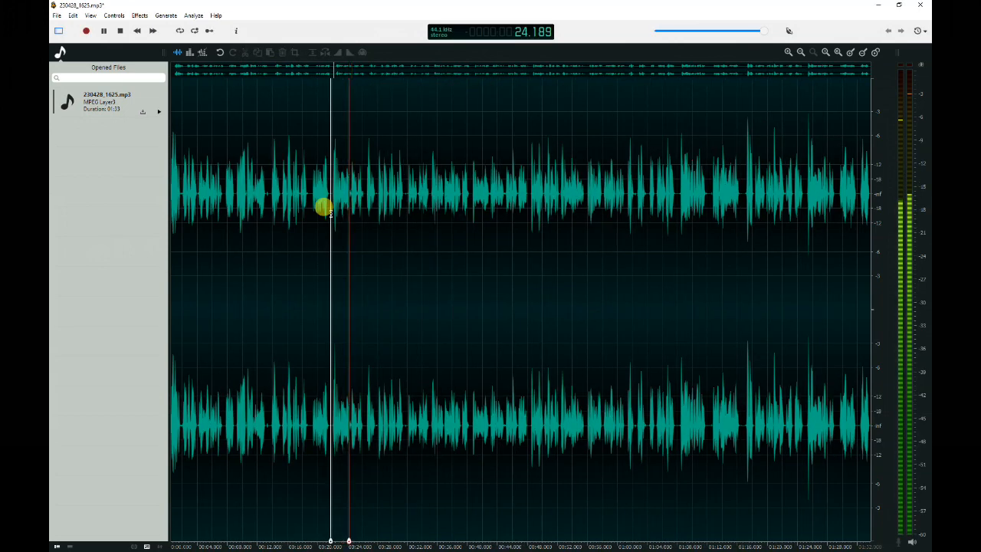
pyautogui.press('space')
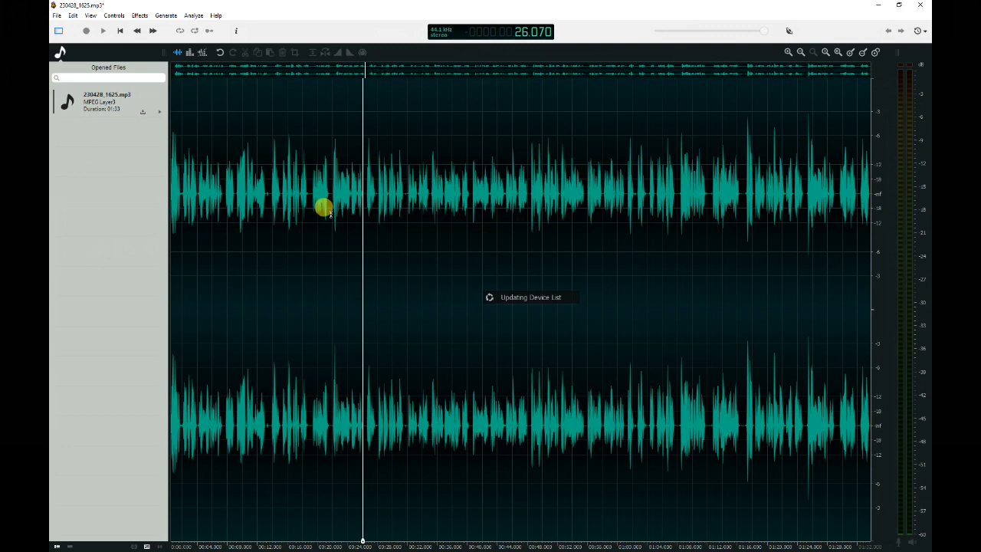
pyautogui.click(220, 52)
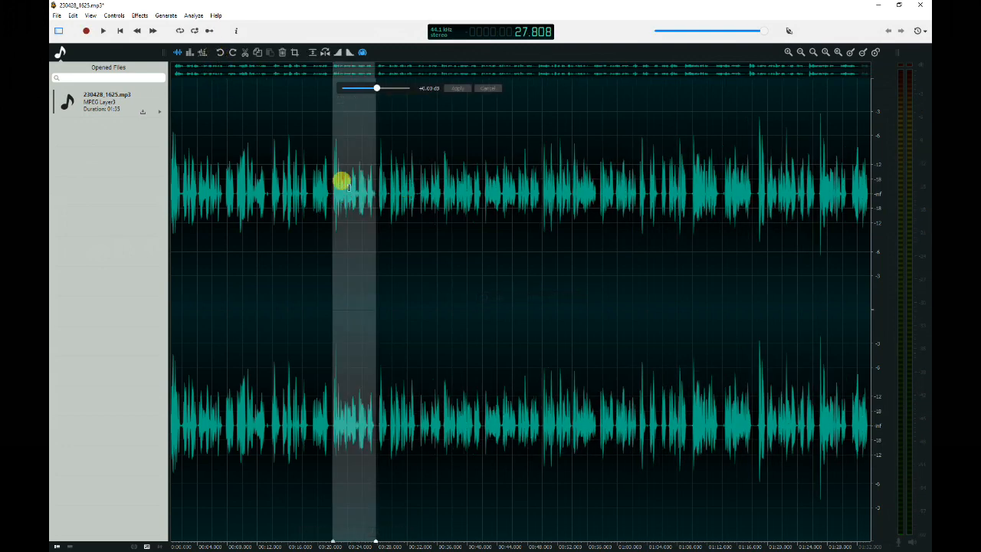
# Play the audio from about 0:22 to check the restored section.
pyautogui.click(330, 214)
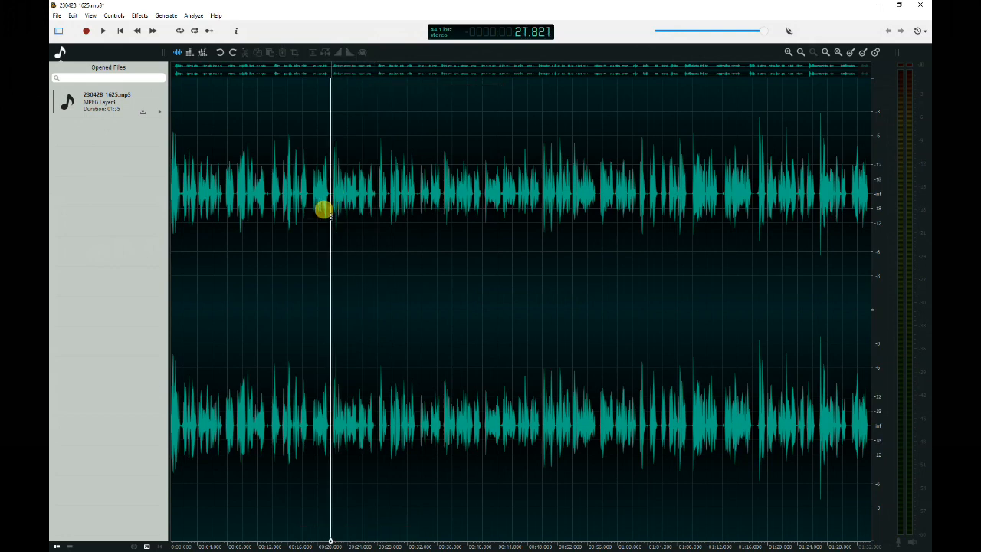
pyautogui.press('space')
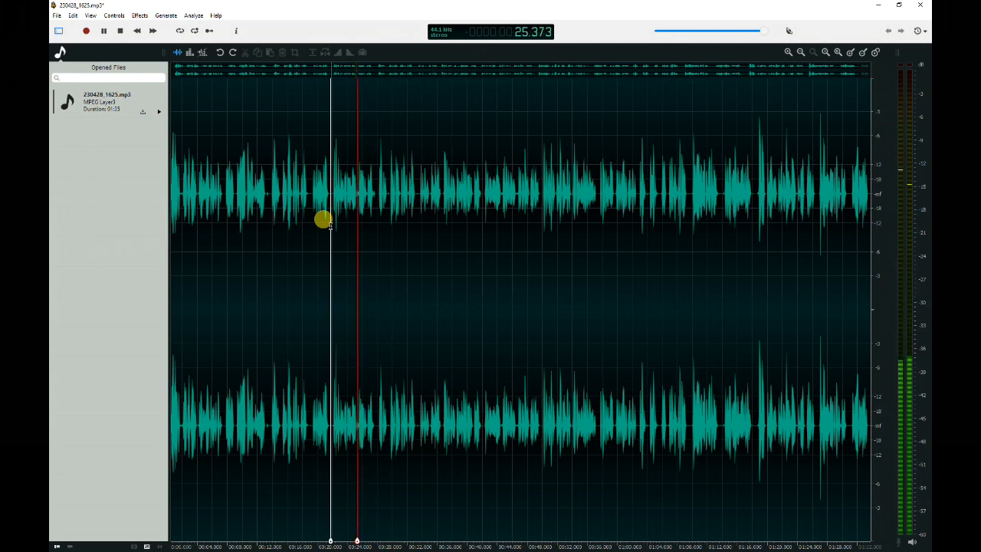
pyautogui.press('space')
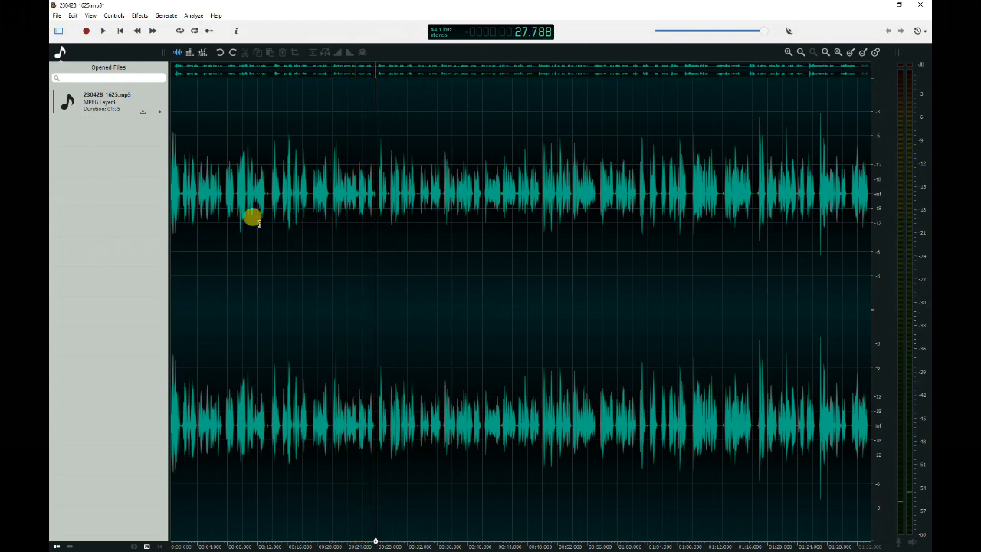
pyautogui.scroll(-1, 311, 255)
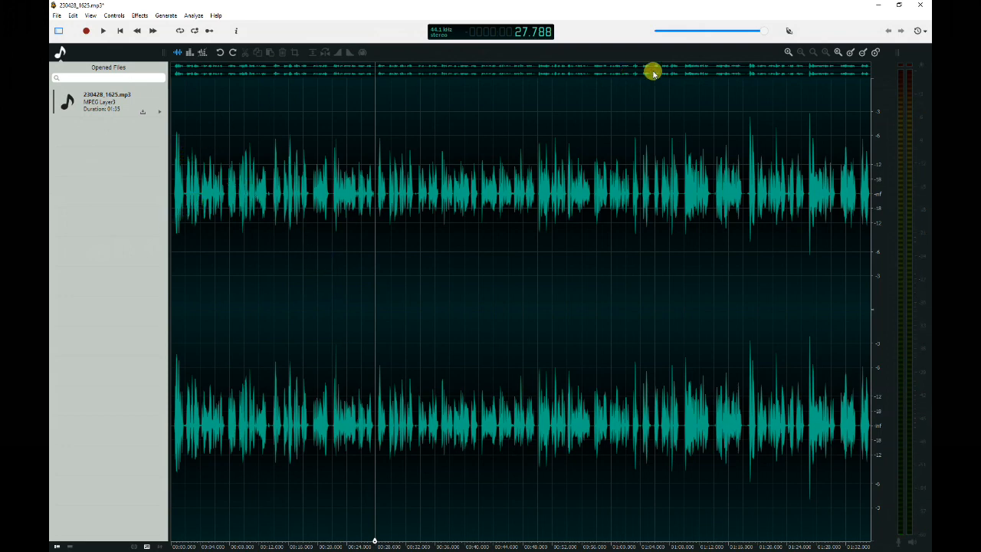
# Select the whole recording and raise its gain to 7.96 dB on both locked channels with Change Gain.
pyautogui.click(788, 51)
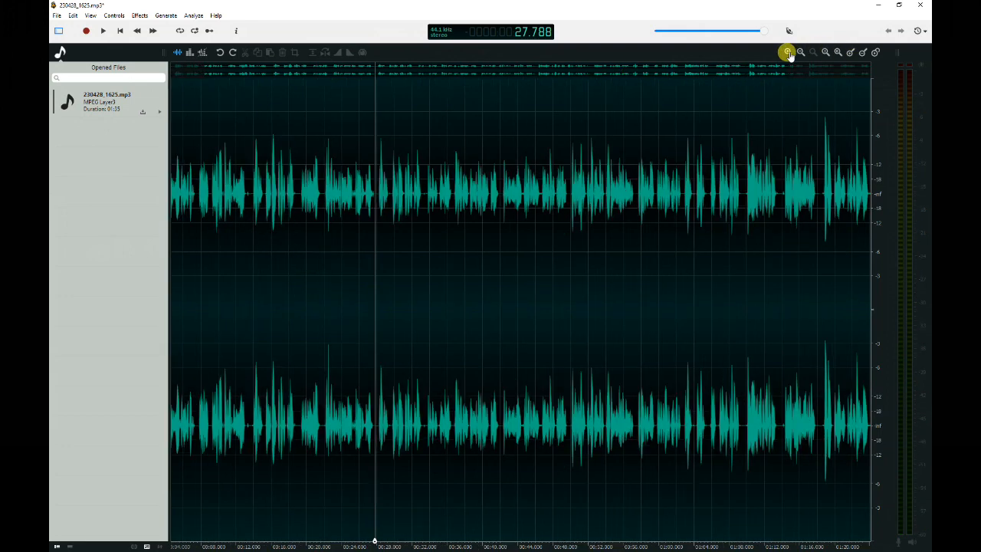
pyautogui.click(787, 51)
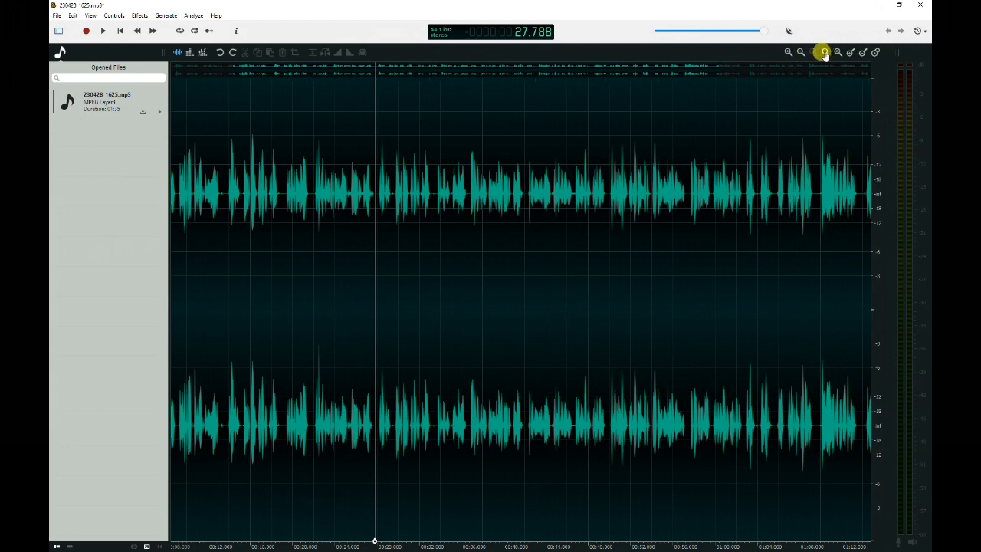
pyautogui.click(824, 52)
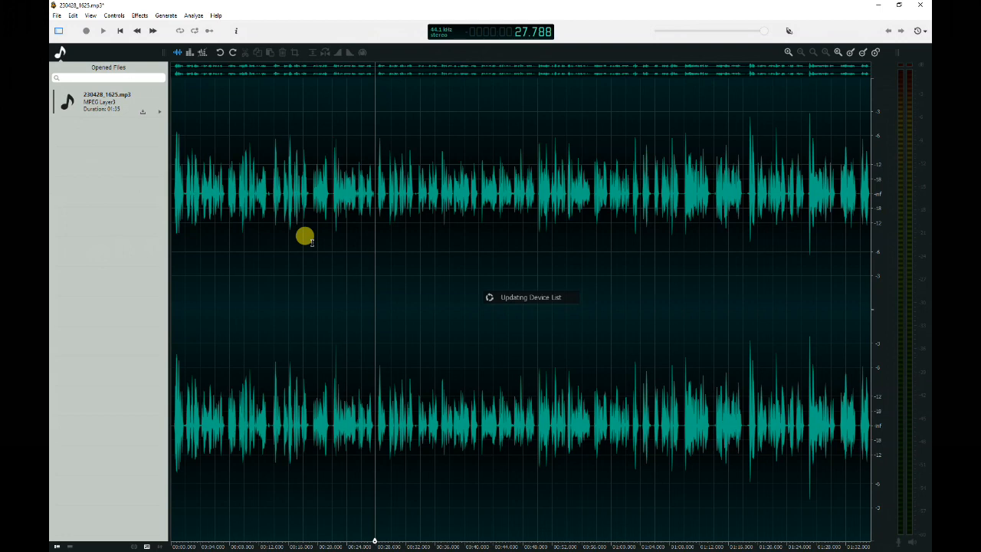
pyautogui.hotkey('ctrl', 'a')
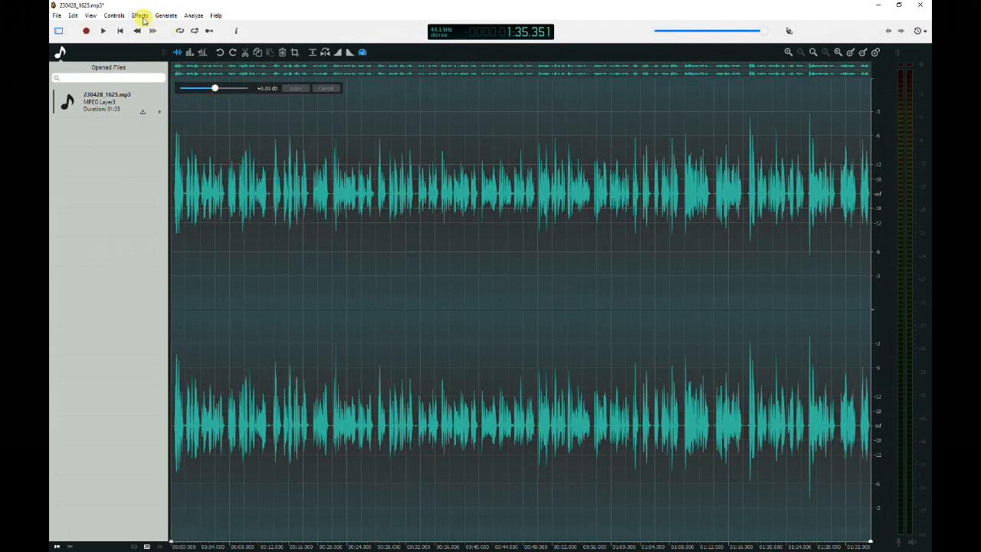
pyautogui.click(143, 17)
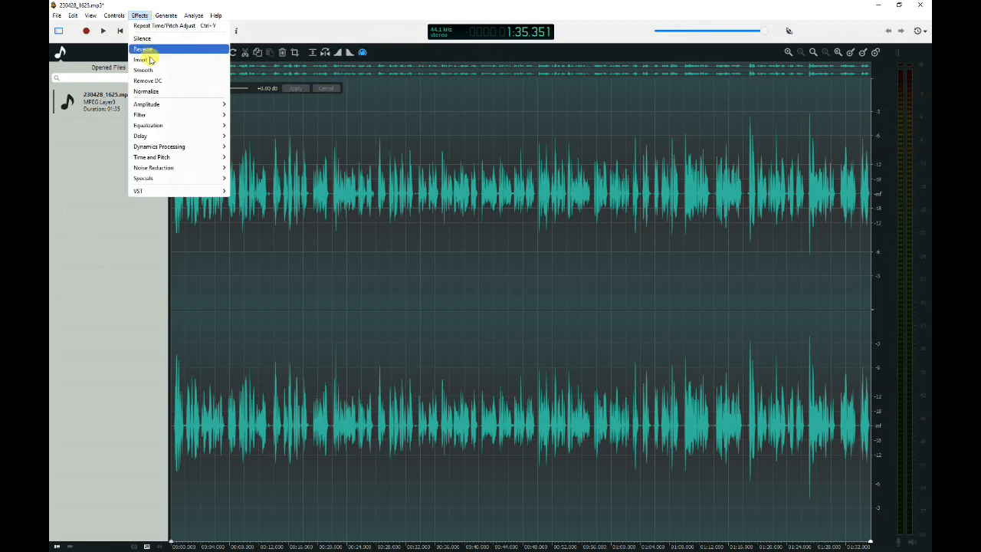
pyautogui.moveTo(162, 106)
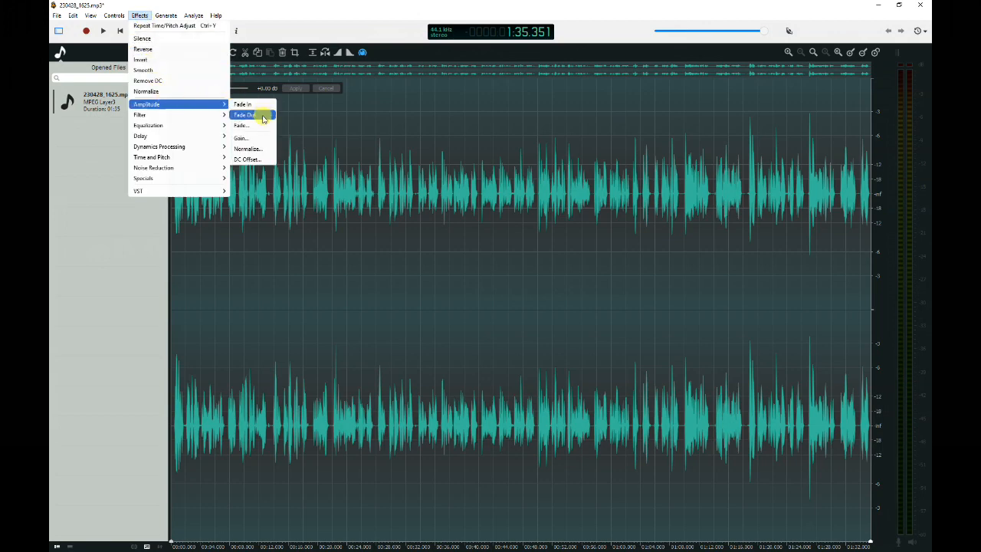
pyautogui.click(243, 138)
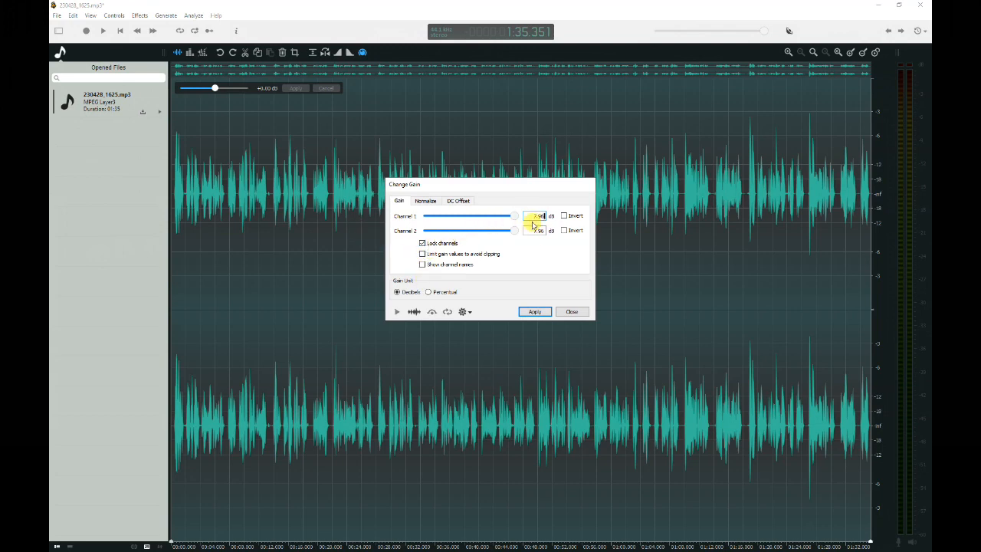
pyautogui.moveTo(516, 219)
pyautogui.mouseDown()
pyautogui.moveTo(461, 230)
pyautogui.moveTo(506, 220)
pyautogui.mouseUp()
pyautogui.click(423, 243)
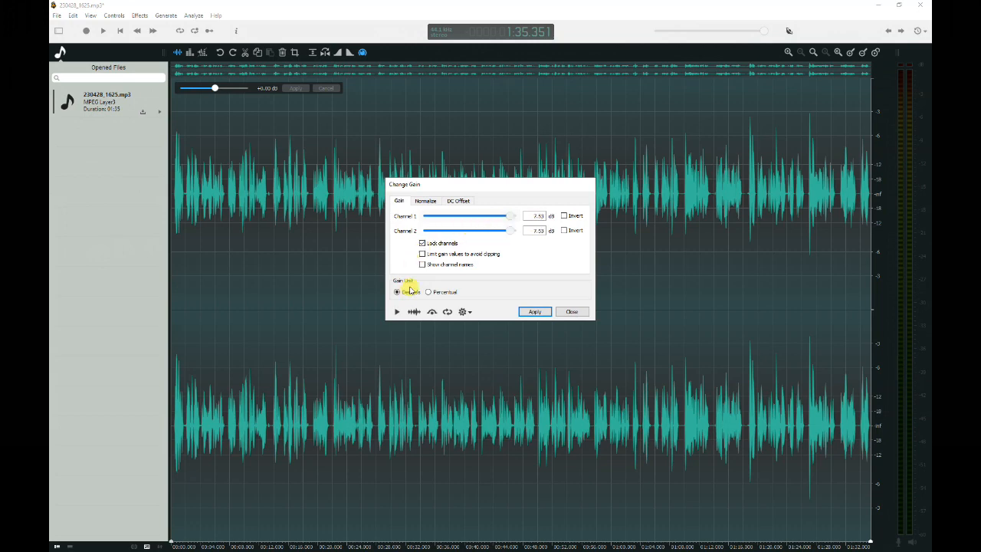
pyautogui.moveTo(514, 220); pyautogui.dragTo(522, 223)
pyautogui.click(537, 312)
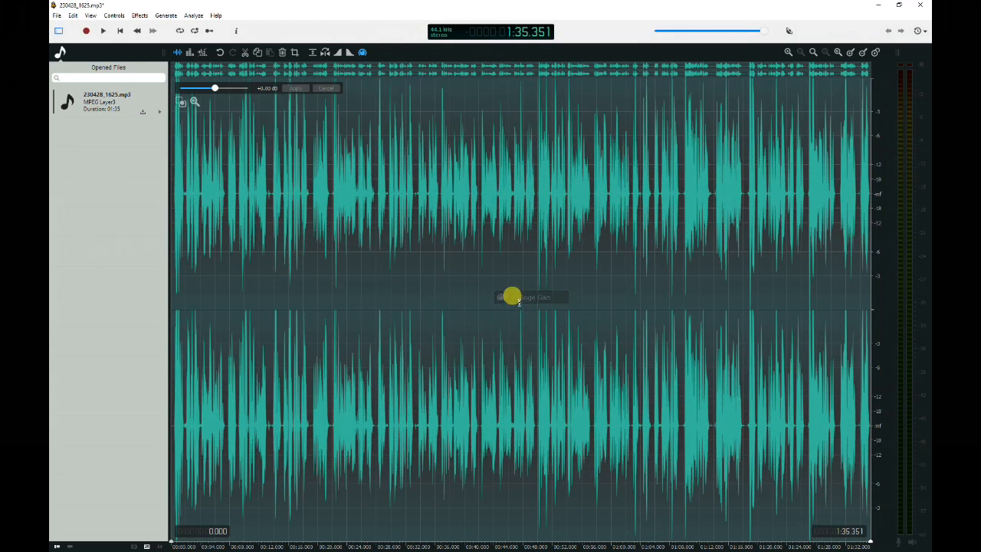
# Play the amplified audio from about 0:21 to check the volume.
pyautogui.click(330, 134)
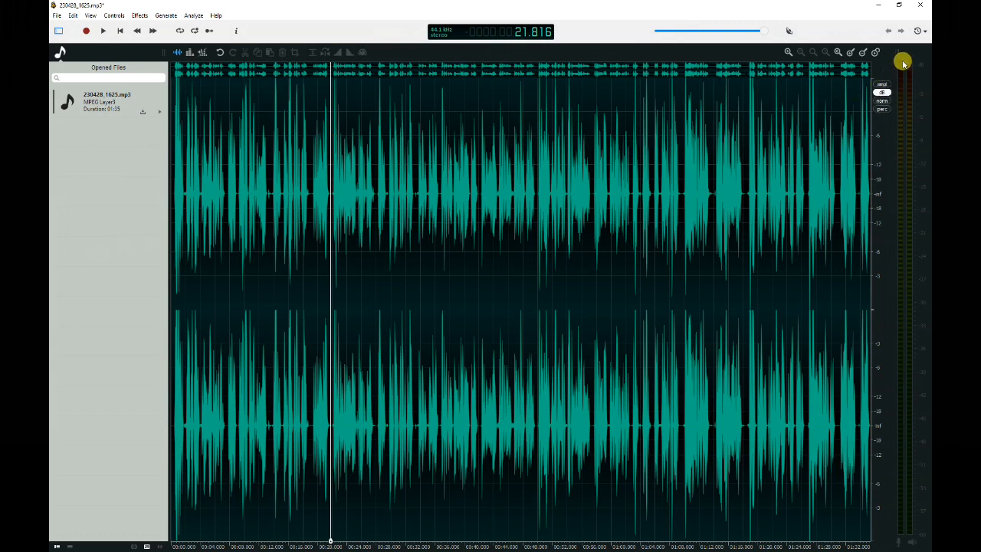
pyautogui.press('space')
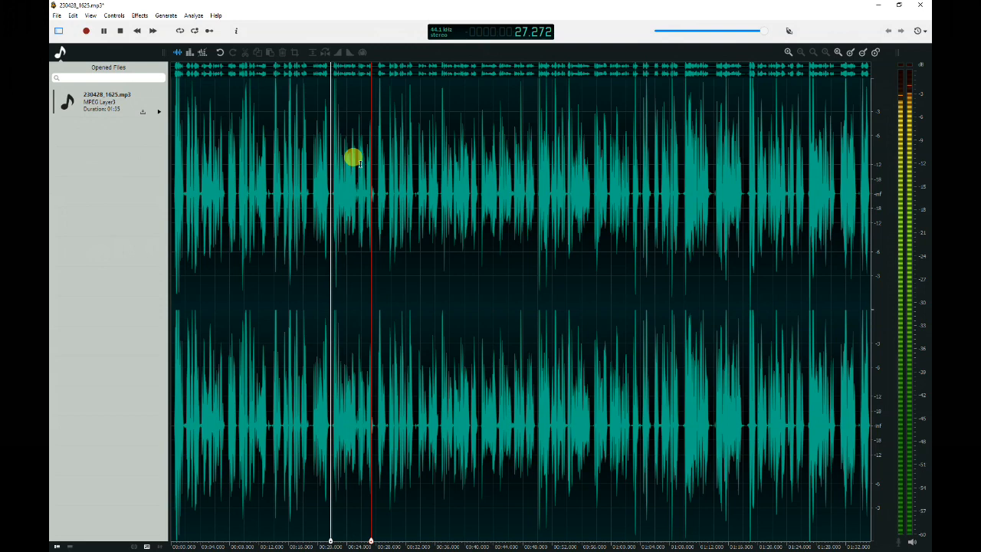
pyautogui.press('space')
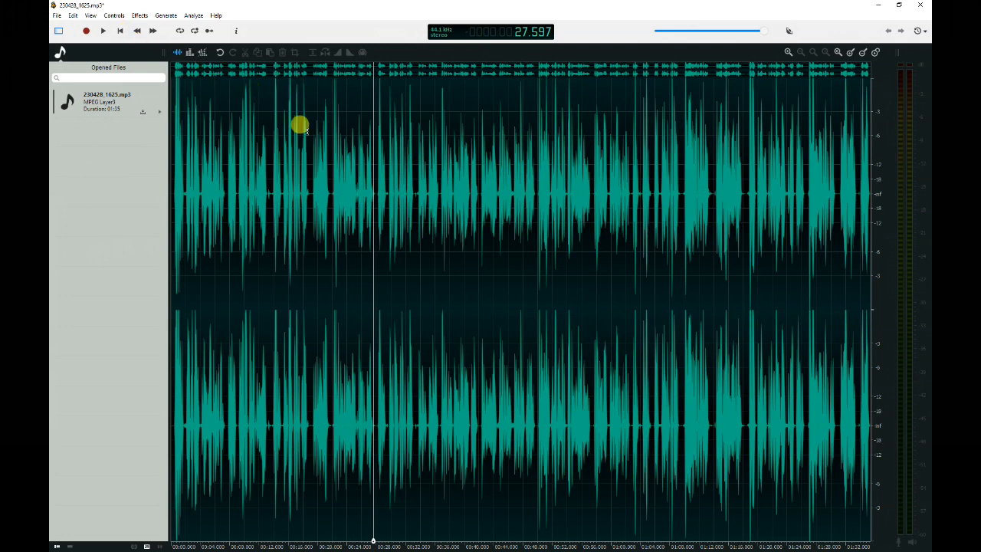
# Add two markers on the timeline, one at about 0:27 and one moved to about 1:04.
pyautogui.rightClick(375, 179)
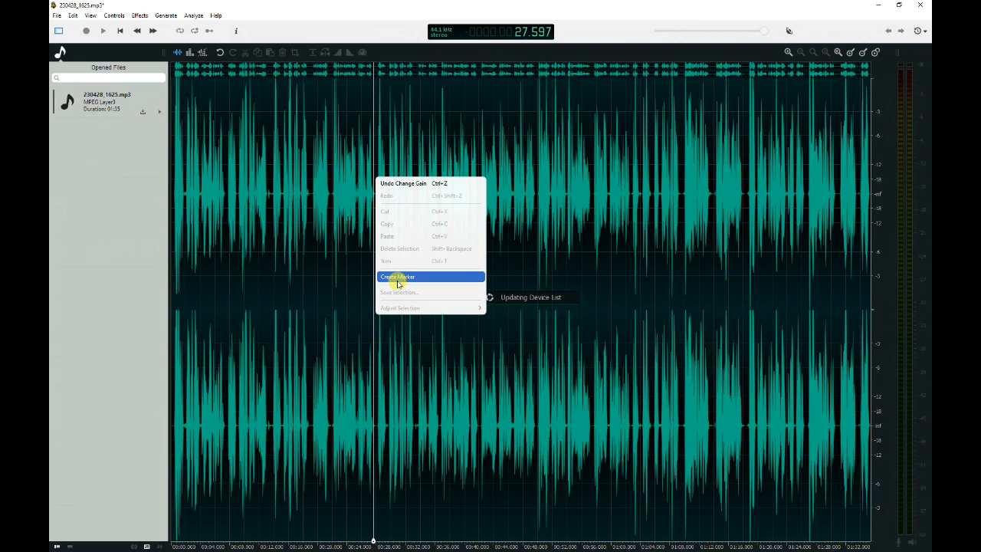
pyautogui.click(398, 277)
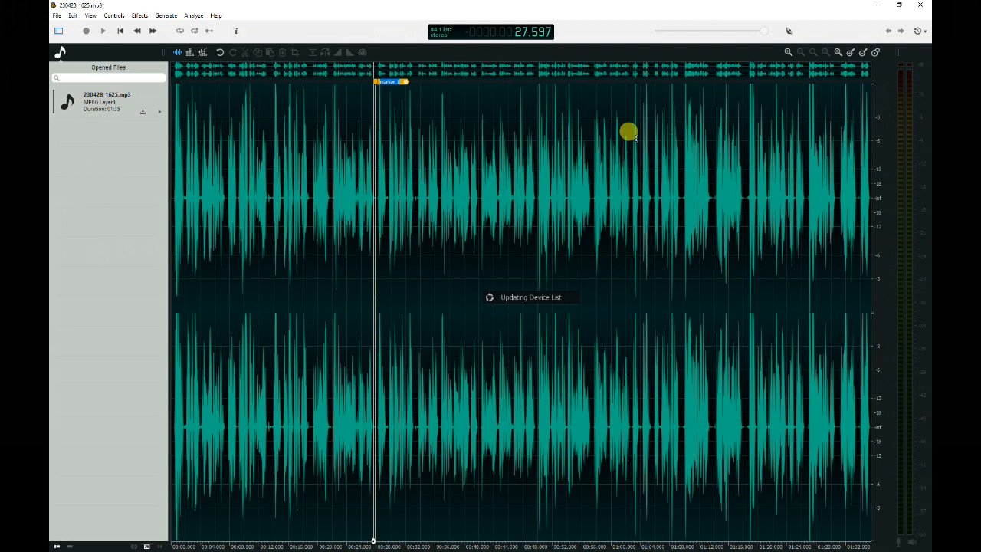
pyautogui.click(679, 129)
pyautogui.rightClick(680, 134)
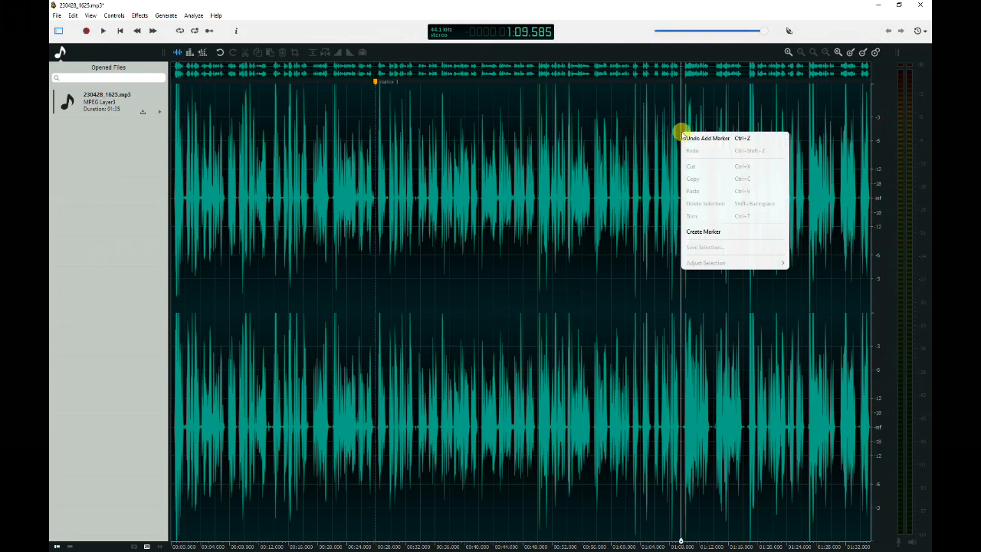
pyautogui.click(694, 231)
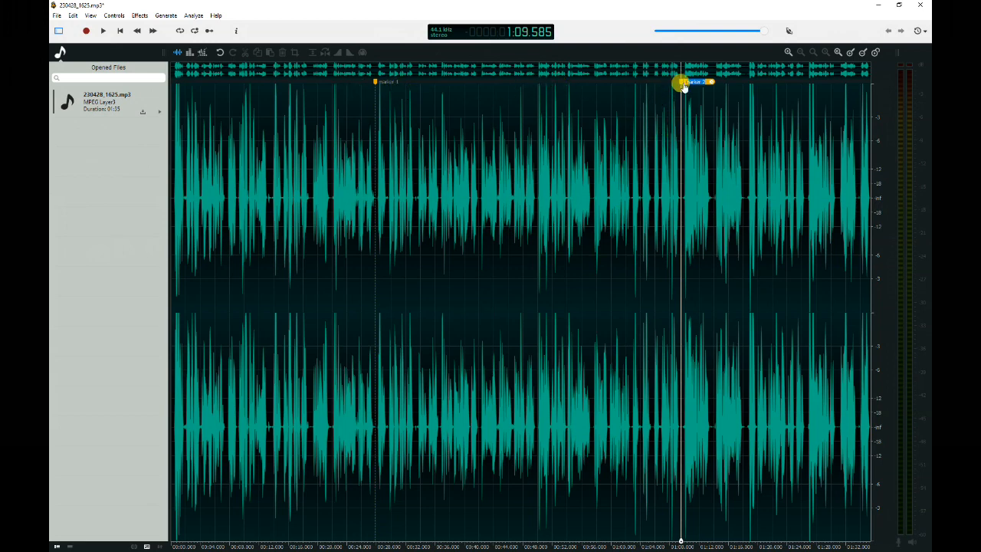
pyautogui.moveTo(680, 84)
pyautogui.mouseDown()
pyautogui.moveTo(609, 99)
pyautogui.moveTo(650, 98)
pyautogui.mouseUp()
pyautogui.click(395, 76)
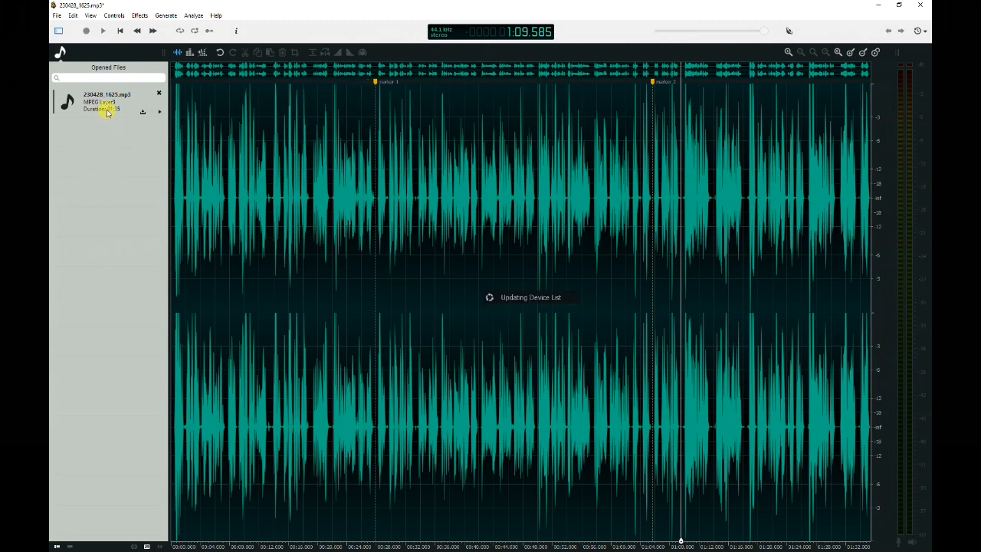
# Split the audio into separate parts at the markers.
pyautogui.click(75, 17)
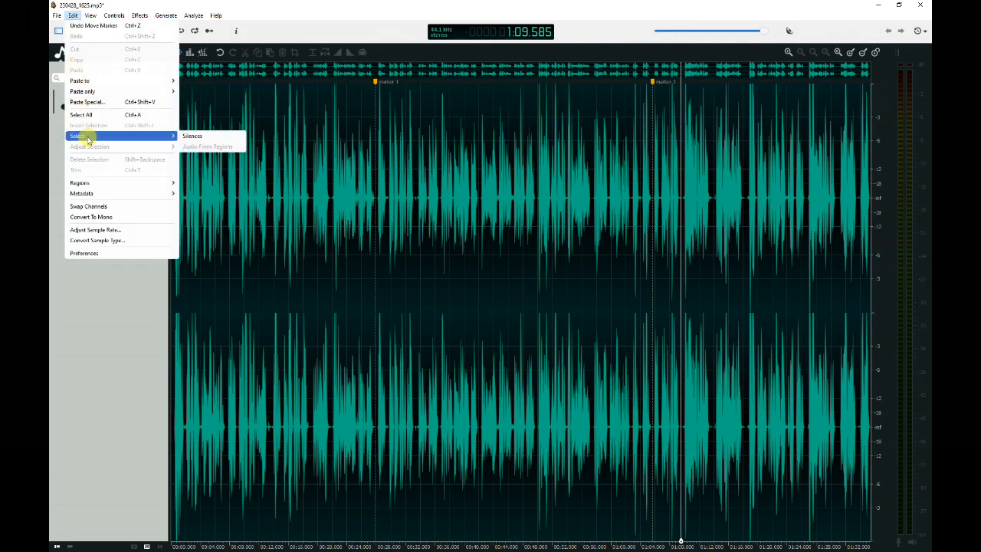
pyautogui.moveTo(106, 186)
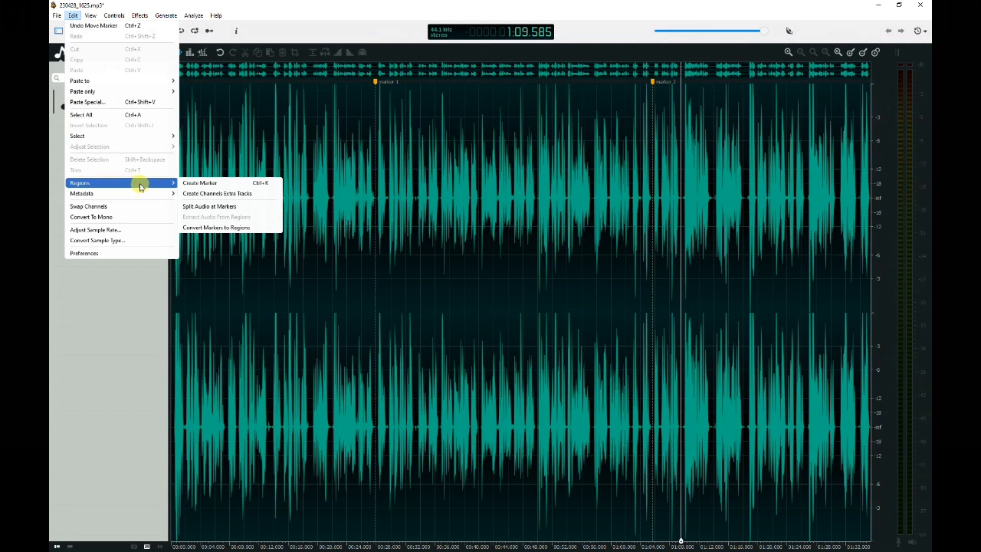
pyautogui.click(210, 207)
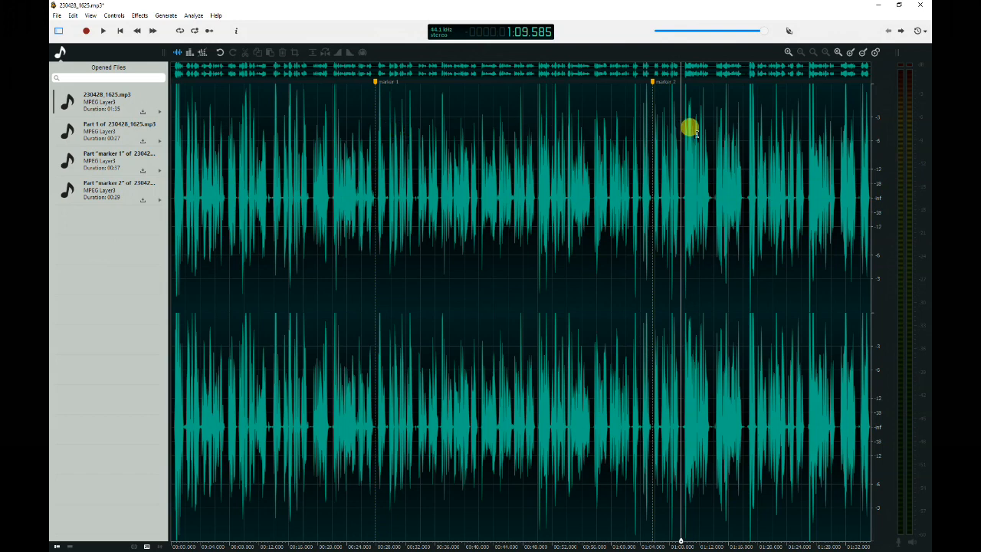
# Save the first part as Part 1.mp3 in the REC_FILE > My Script folder as MP3 at 192 kbps.
pyautogui.click(142, 144)
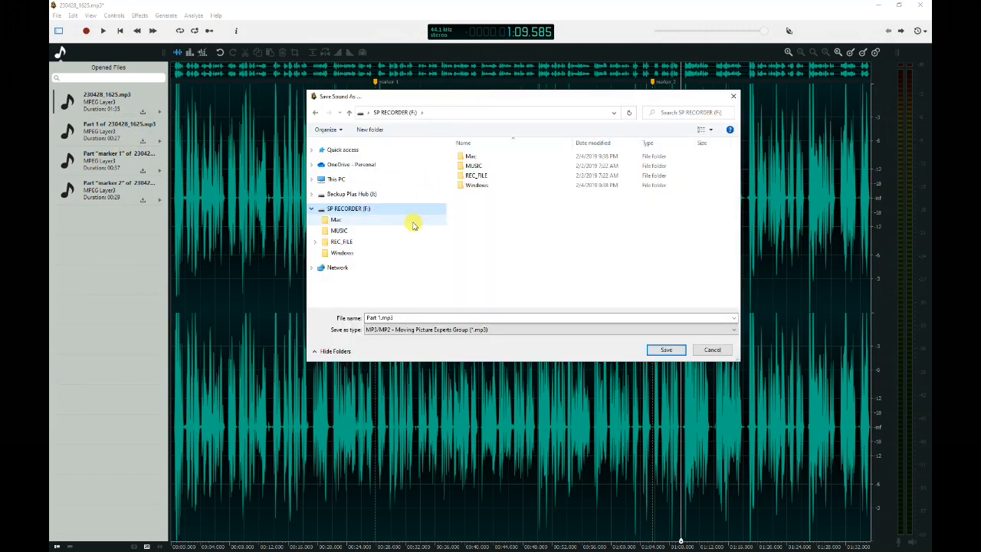
pyautogui.doubleClick(469, 175)
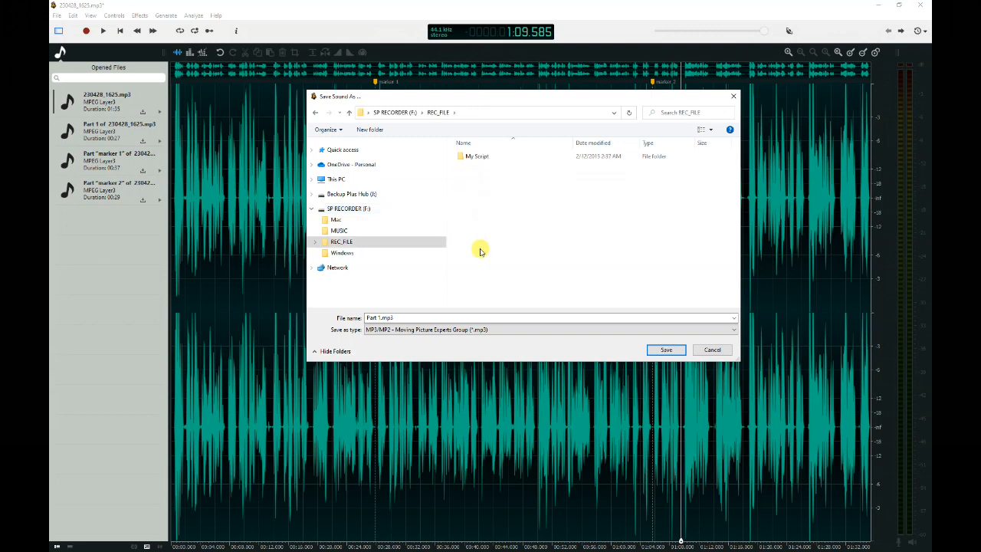
pyautogui.doubleClick(468, 156)
pyautogui.click(666, 351)
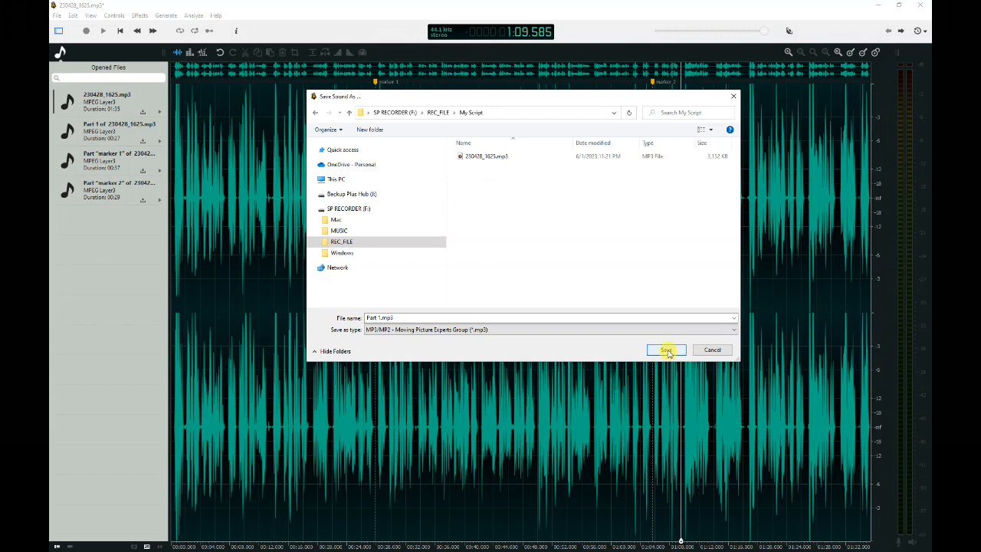
pyautogui.click(487, 334)
pyautogui.click(529, 329)
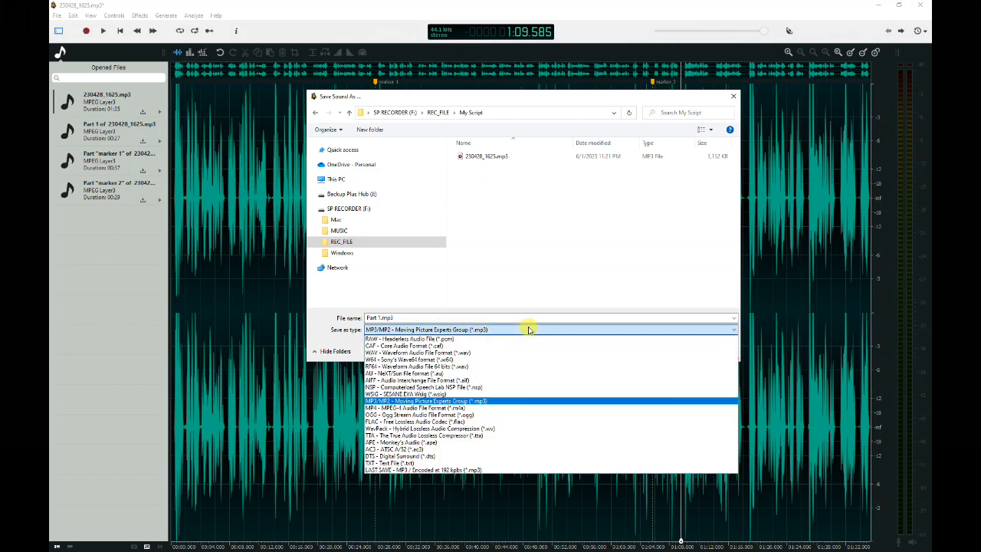
pyautogui.click(498, 402)
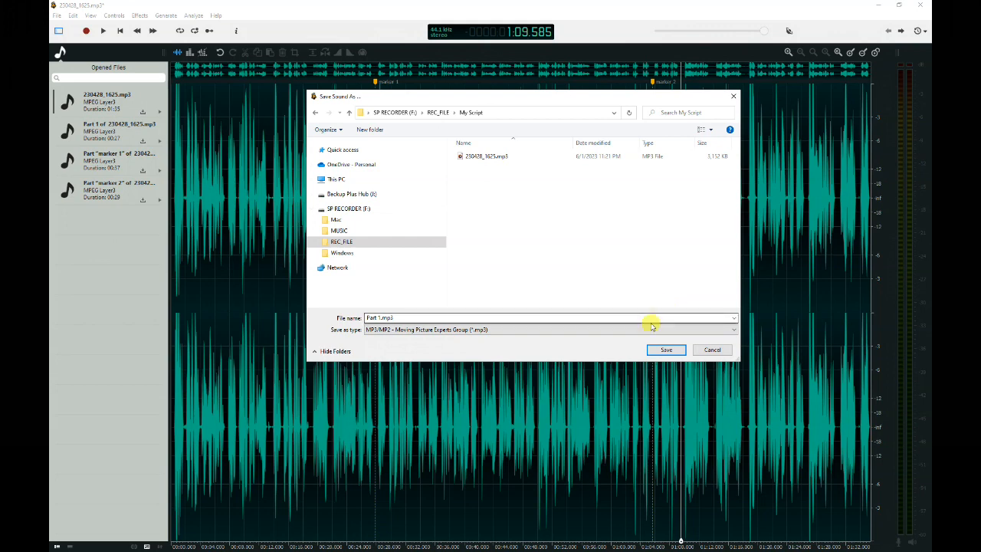
pyautogui.click(665, 350)
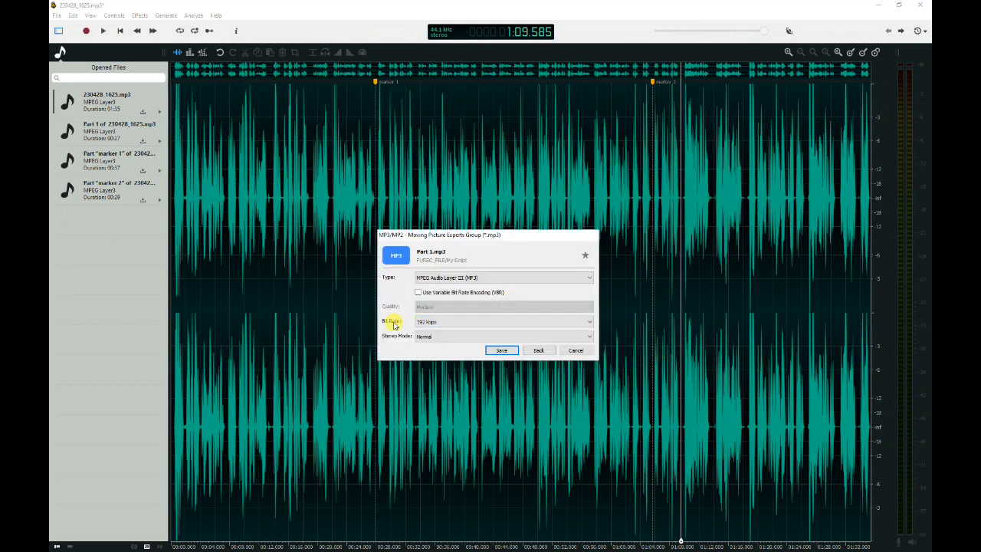
pyautogui.click(498, 350)
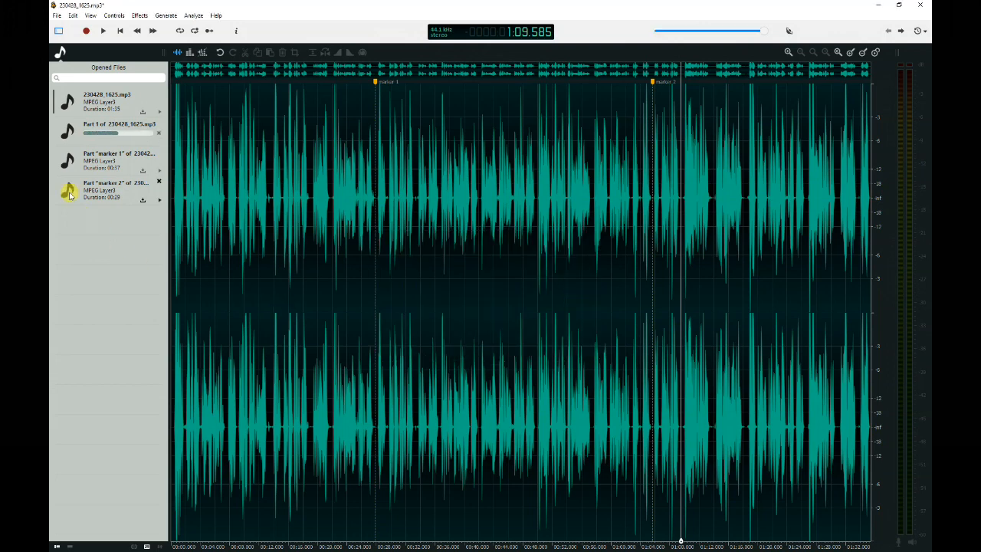
# Save the marker 1 and marker 2 parts as marker 1.mp3 and marker 2.mp3 in the same folder.
pyautogui.click(143, 170)
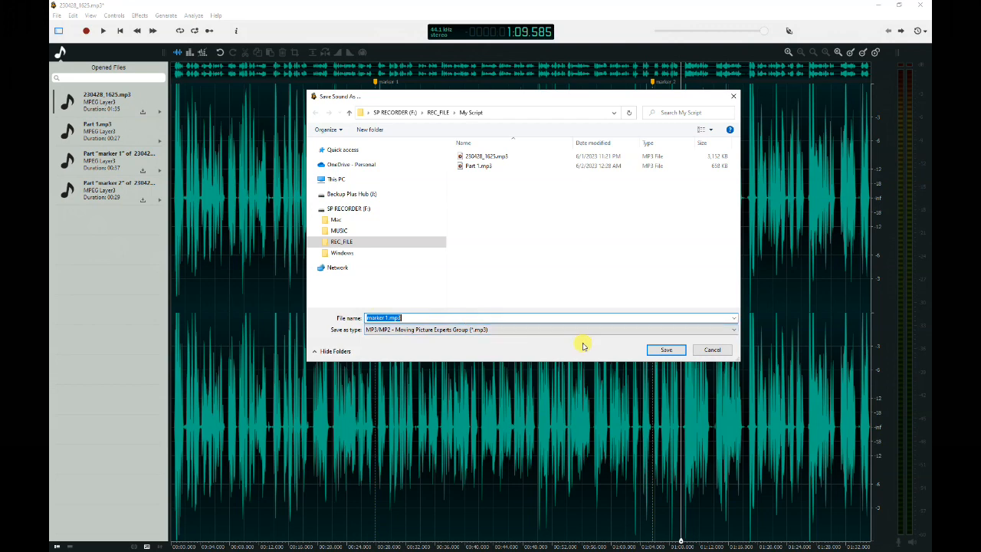
pyautogui.click(664, 350)
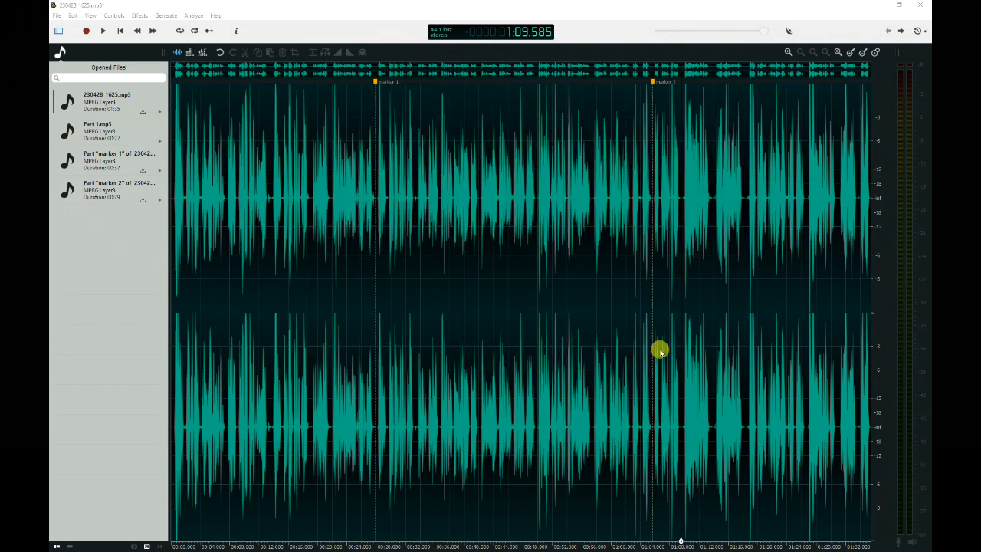
pyautogui.click(502, 352)
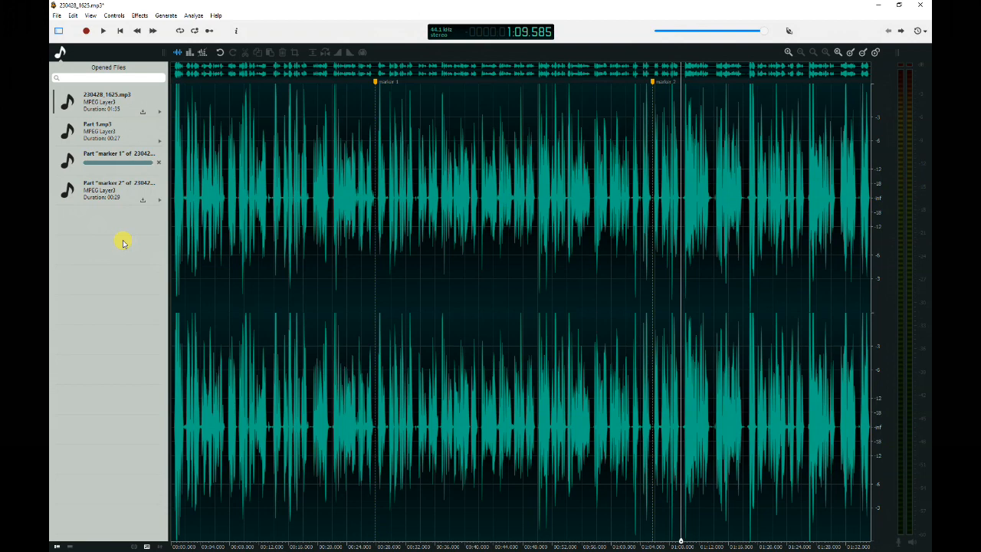
pyautogui.click(144, 202)
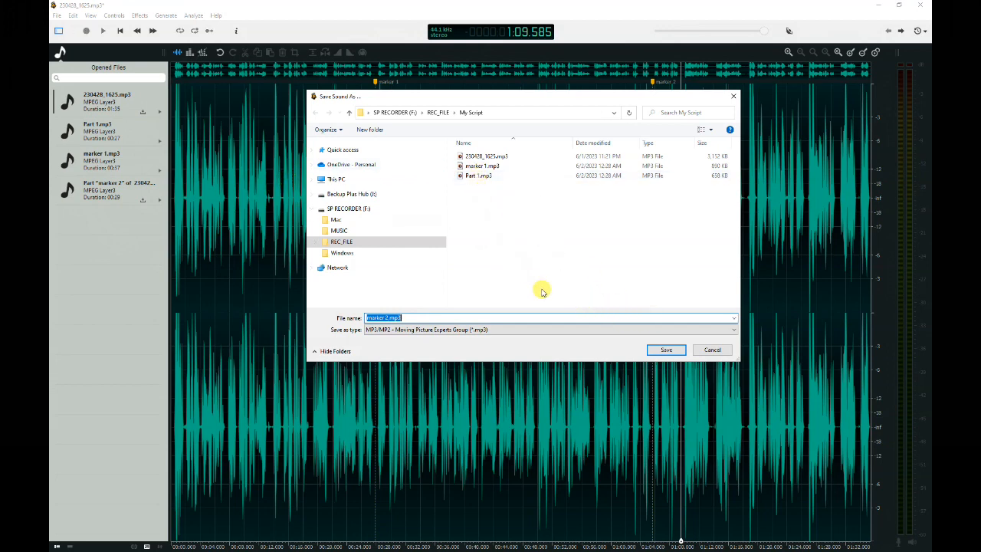
pyautogui.click(665, 351)
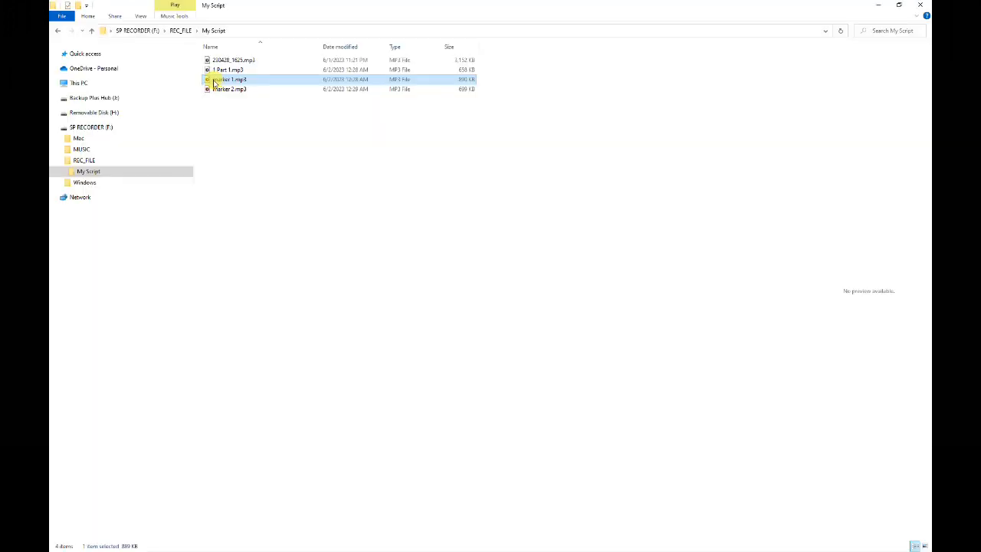
# Rename marker 1.mp3 in the My Script folder to 2 marker 1.mp3.
pyautogui.click(215, 80)
pyautogui.click(214, 80)
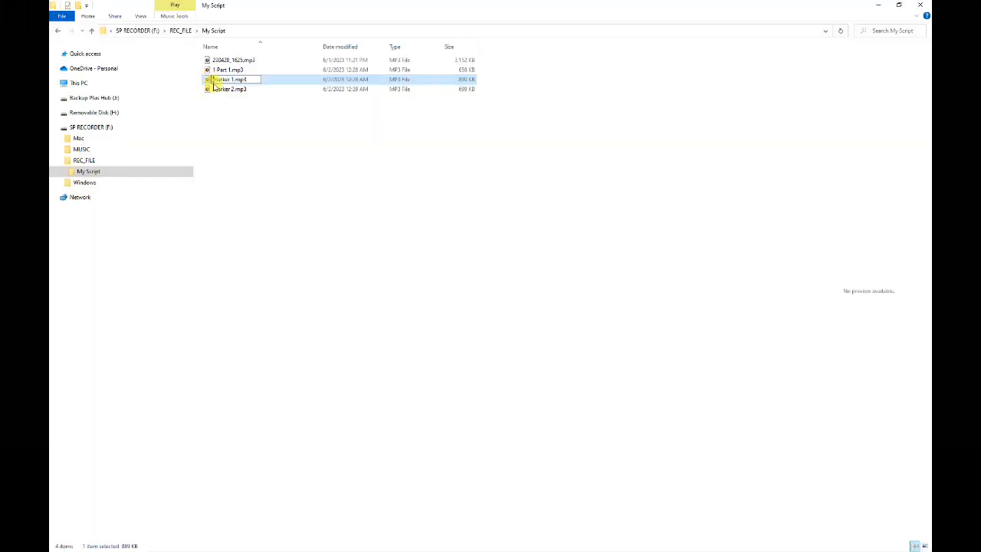
pyautogui.write('2')
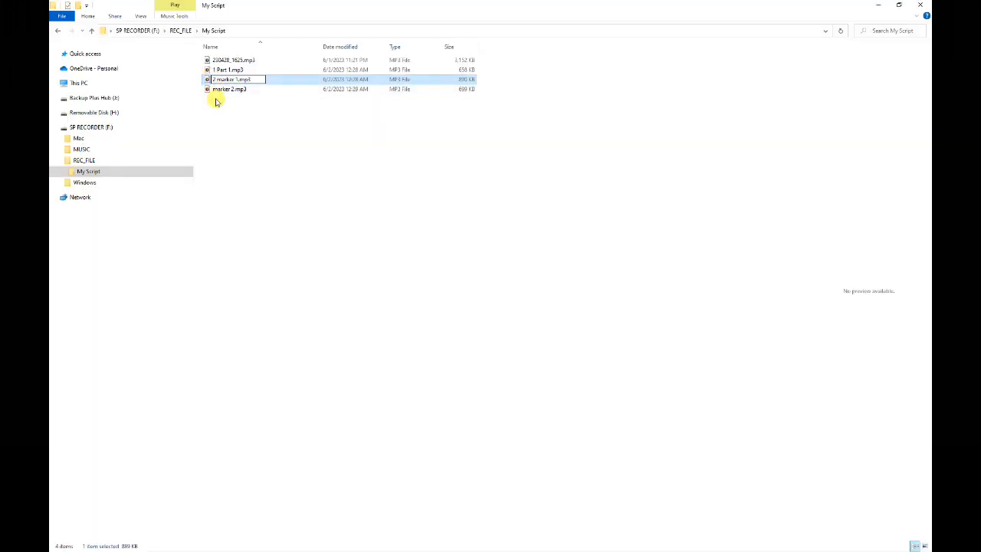
# Rename marker 2.mp3 in the same folder to 3 marker 2.mp3.
pyautogui.click(215, 90)
pyautogui.doubleClick(213, 90)
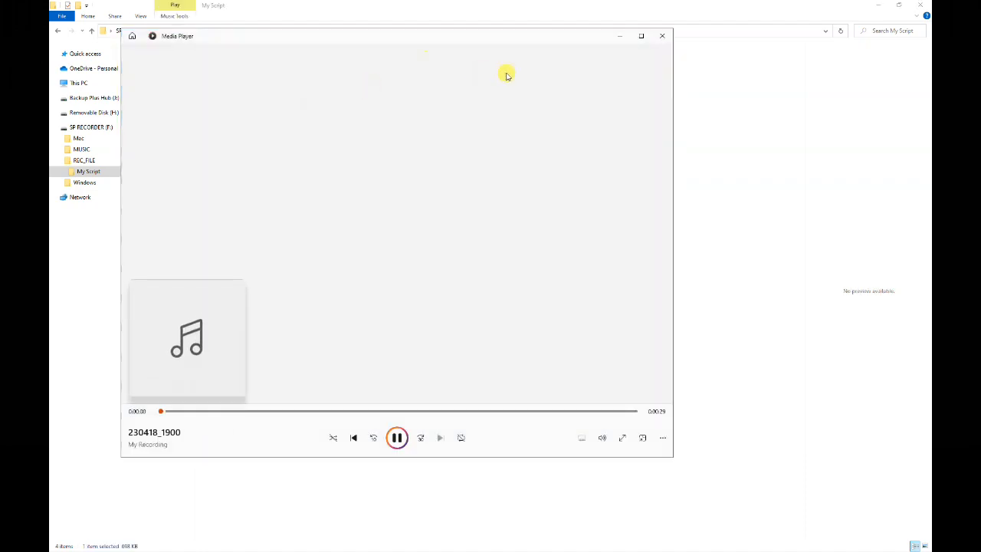
pyautogui.click(661, 35)
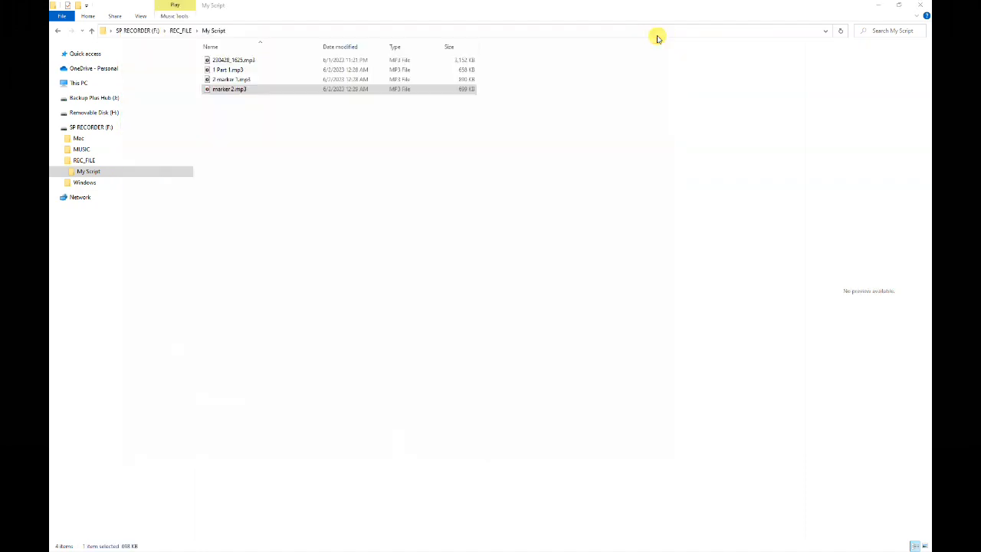
pyautogui.click(215, 91)
pyautogui.click(213, 89)
pyautogui.write('3')
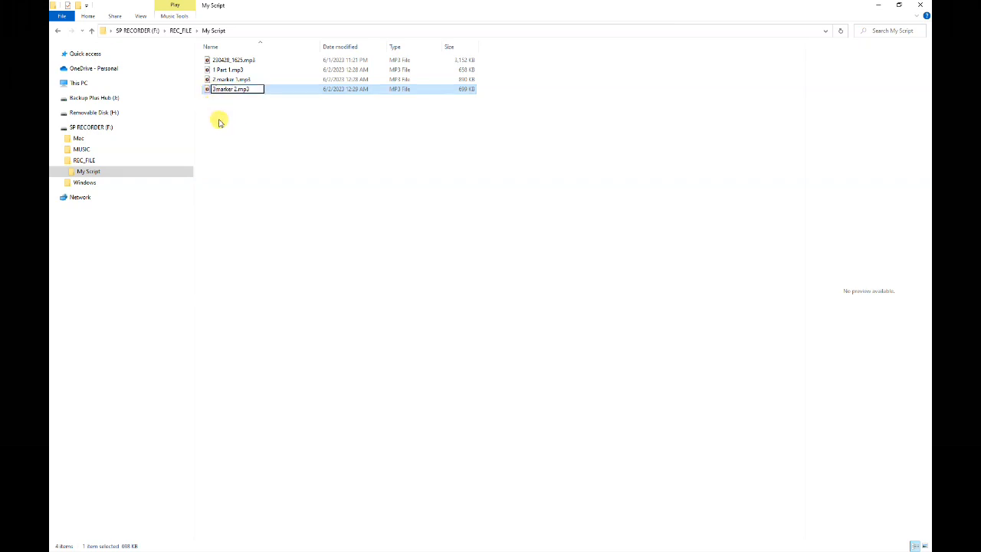
pyautogui.click(217, 115)
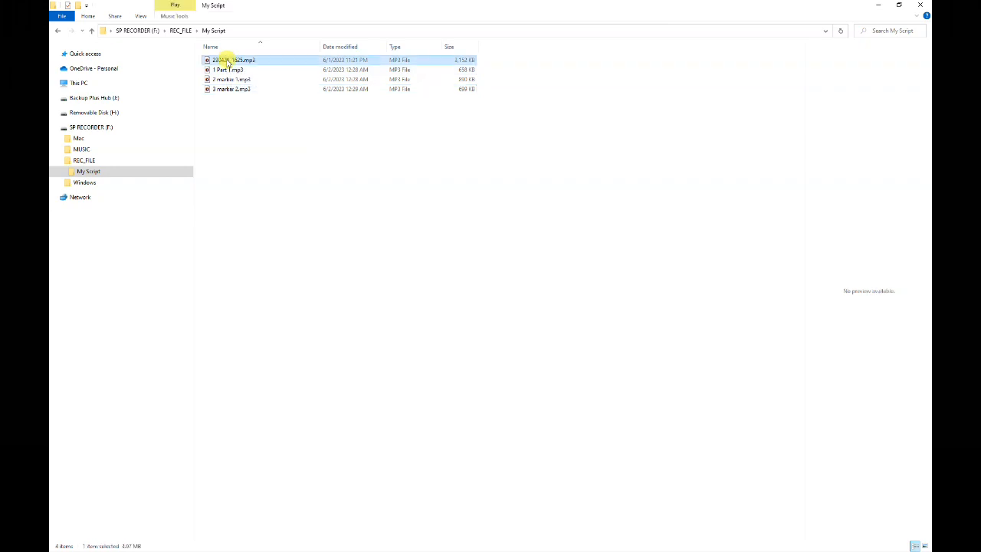
# Paste a copy of the original 230428_1625.mp3 recording into the My Script folder.
pyautogui.click(226, 61)
pyautogui.rightClick(227, 62)
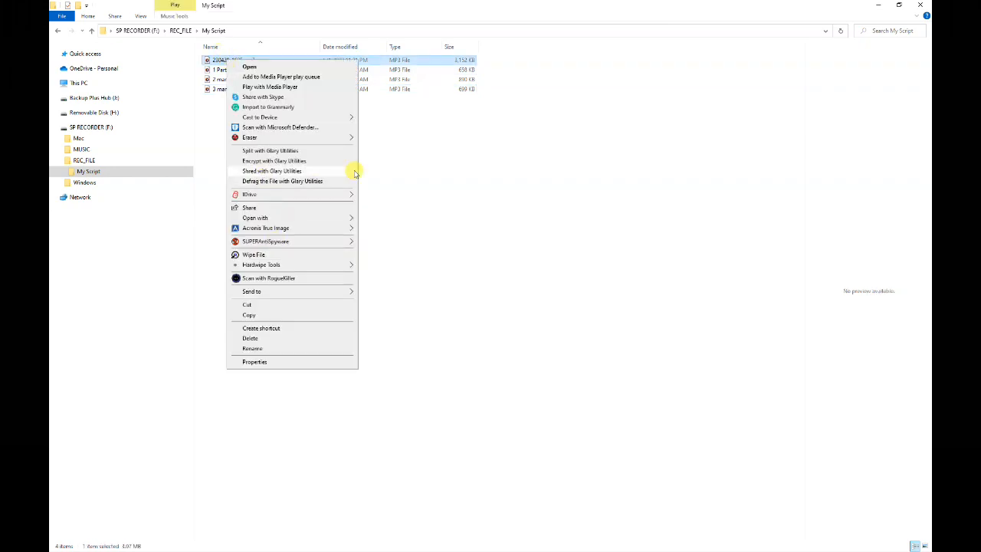
pyautogui.click(453, 191)
pyautogui.click(223, 63)
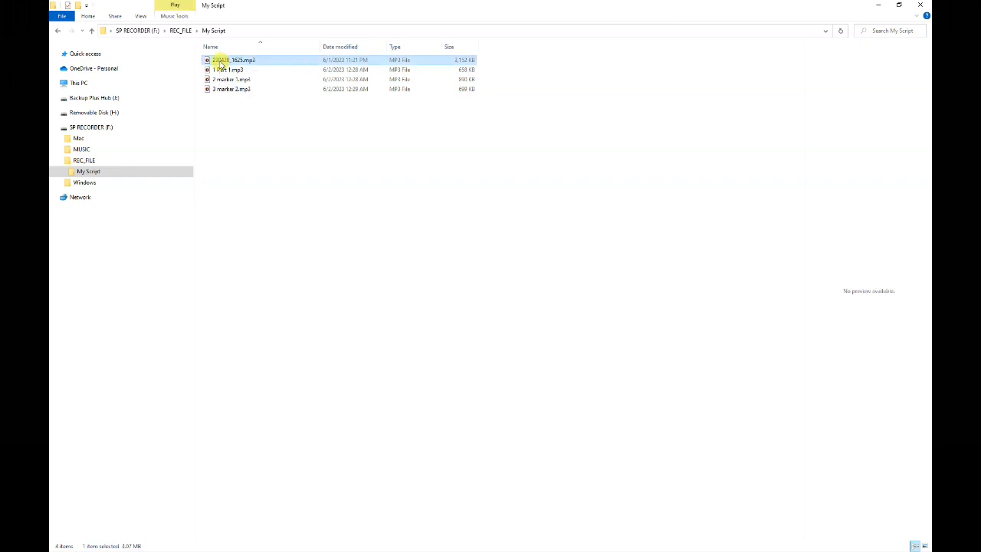
pyautogui.hotkey('ctrl', 'v')
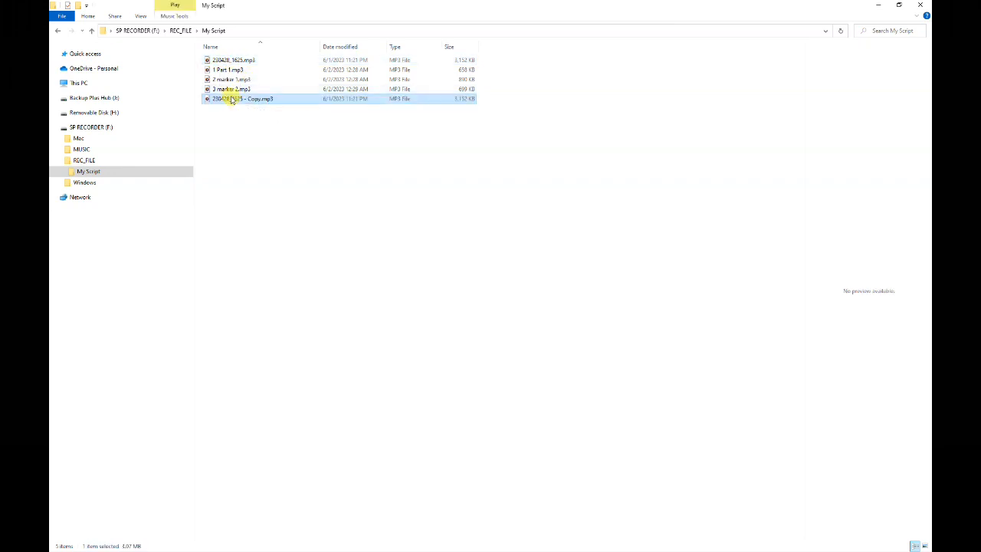
# Permanently delete the pasted 230428_1625 - Copy.mp3 file.
pyautogui.click(259, 155)
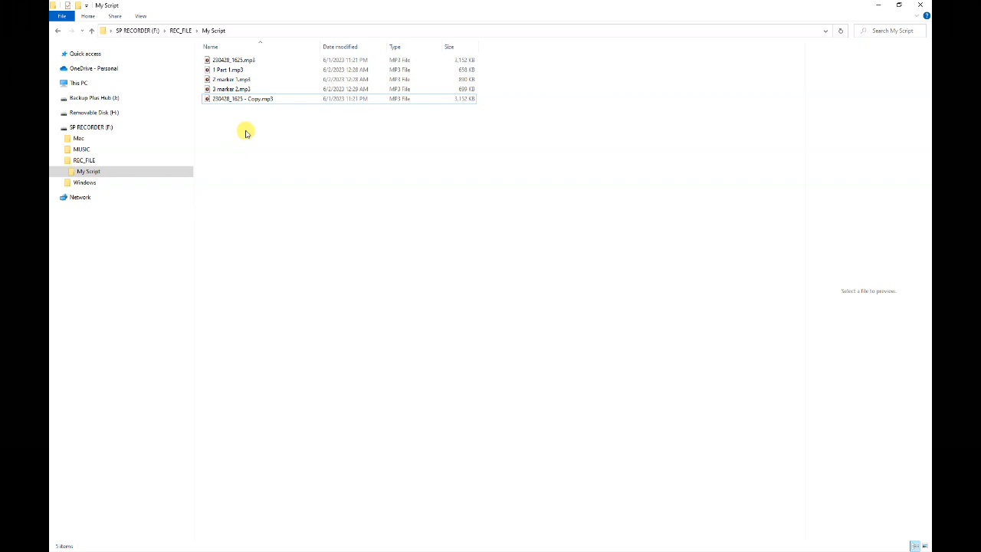
pyautogui.click(228, 101)
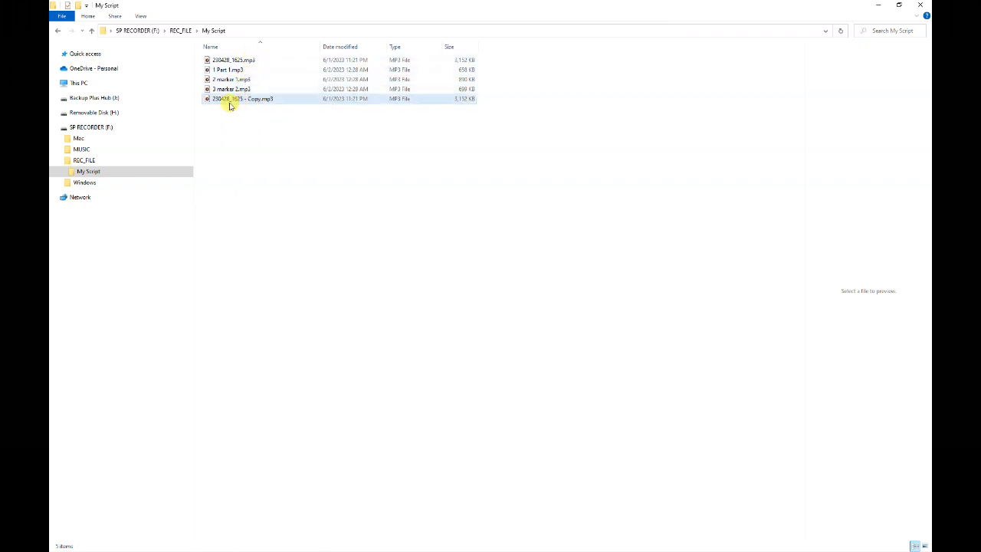
pyautogui.rightClick(228, 106)
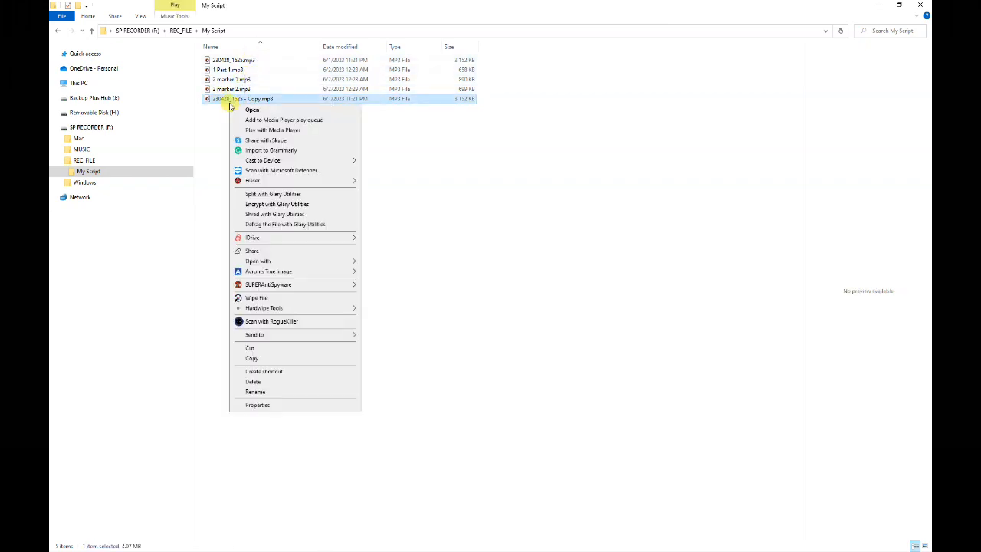
pyautogui.click(244, 380)
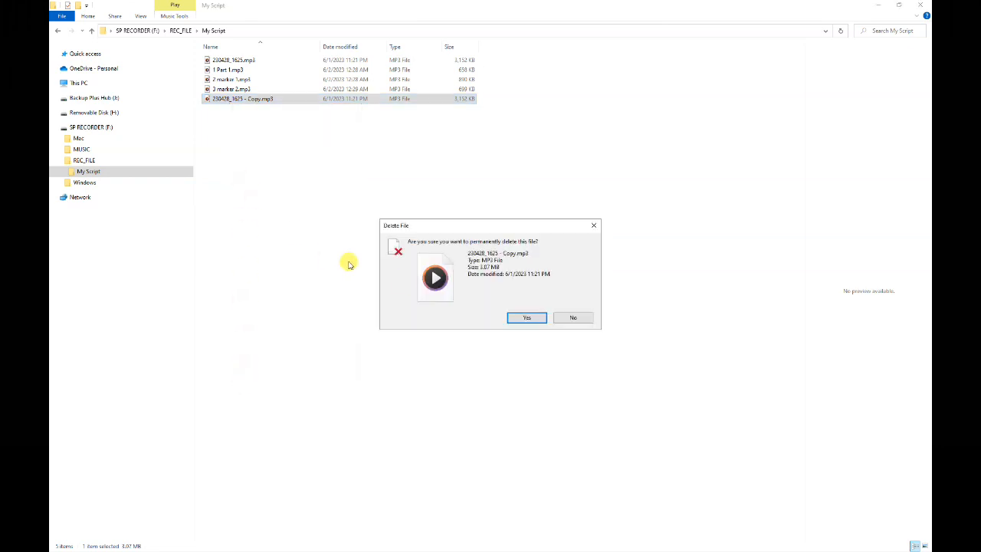
pyautogui.click(522, 318)
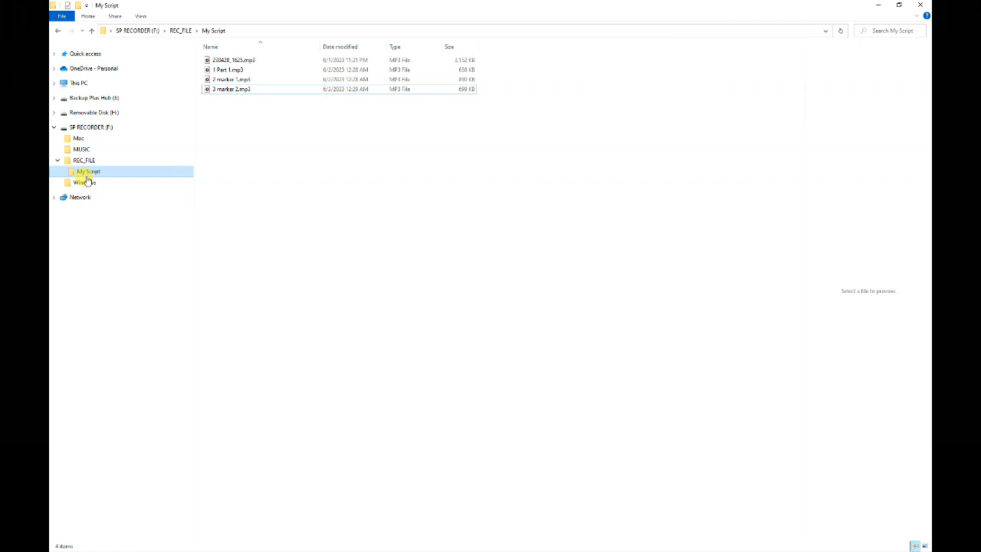
# Permanently delete the original 230428_1625.mp3 recording from the My Script folder.
pyautogui.click(220, 90)
pyautogui.click(221, 60)
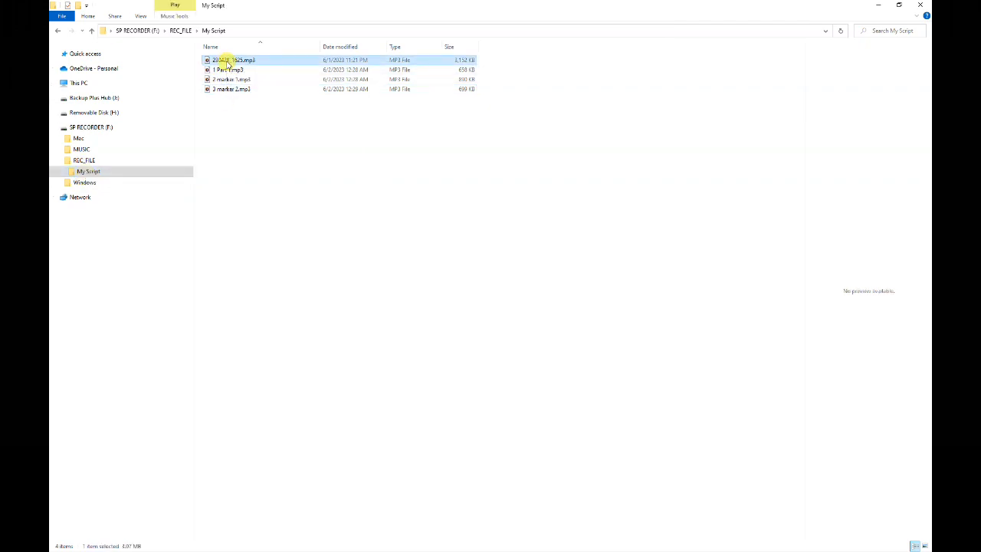
pyautogui.rightClick(225, 62)
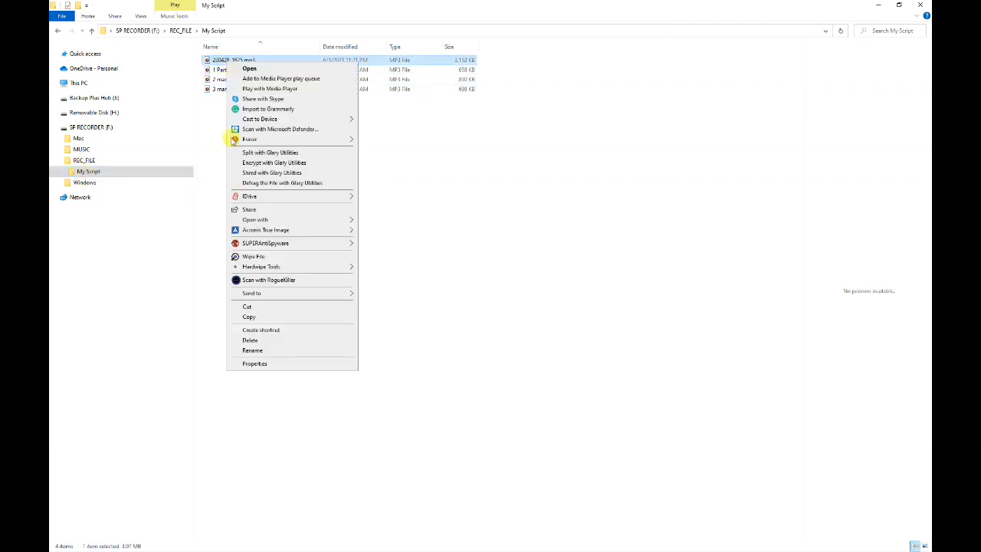
pyautogui.click(267, 339)
pyautogui.click(512, 317)
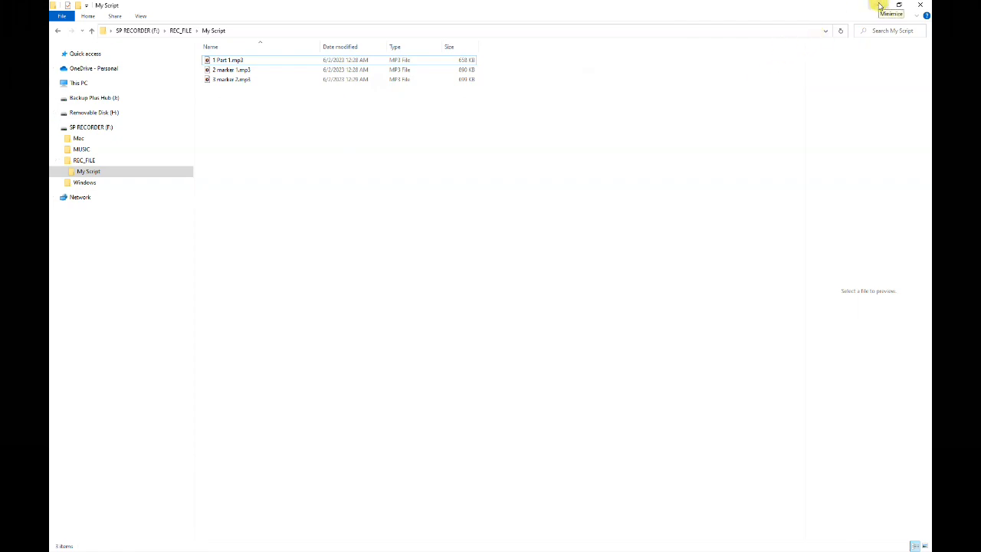
# Switch to Sound Organizer 2 and protect all three recordings in the device's My Script folder.
pyautogui.click(880, 7)
pyautogui.click(832, 512)
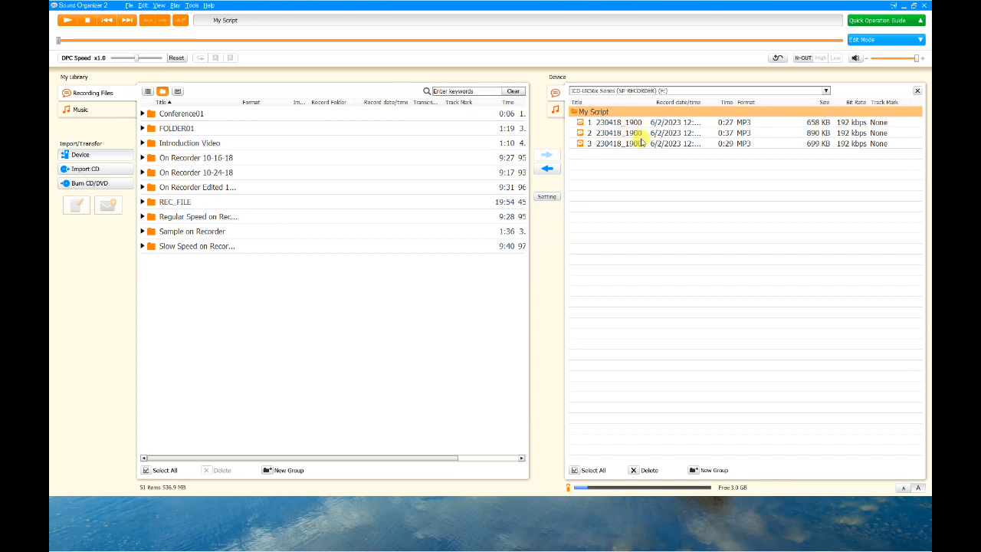
pyautogui.click(603, 125)
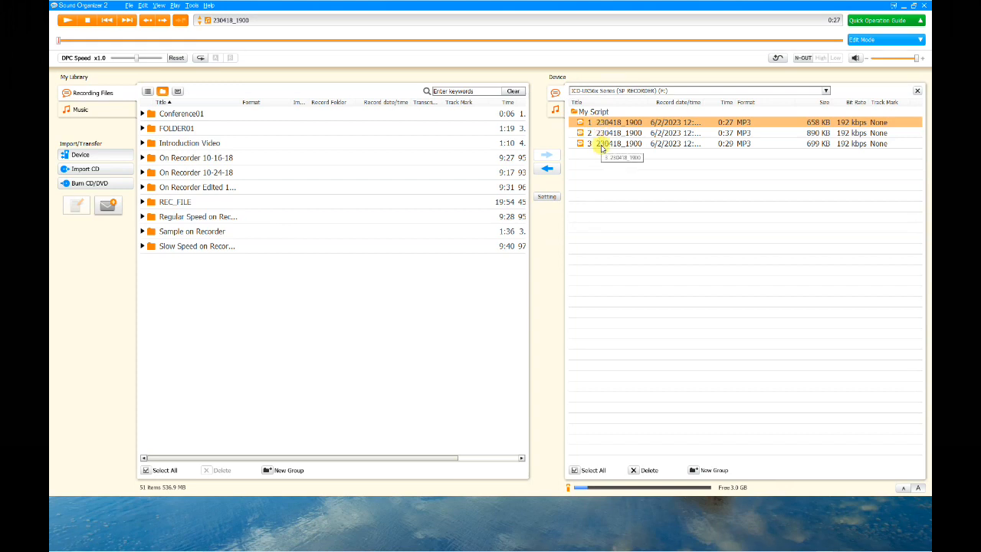
pyautogui.keyDown('shift'); pyautogui.click(601, 146); pyautogui.keyUp('shift')
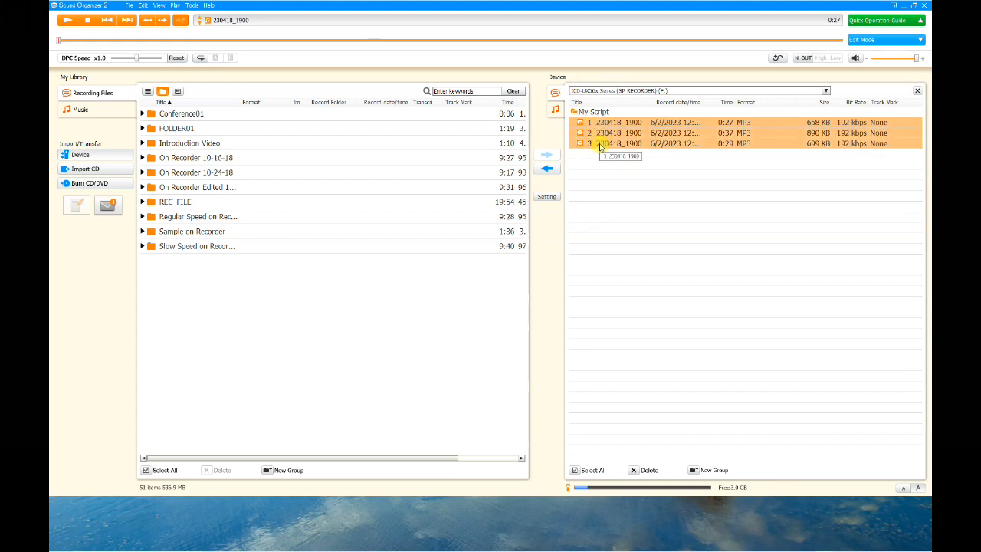
pyautogui.rightClick(602, 148)
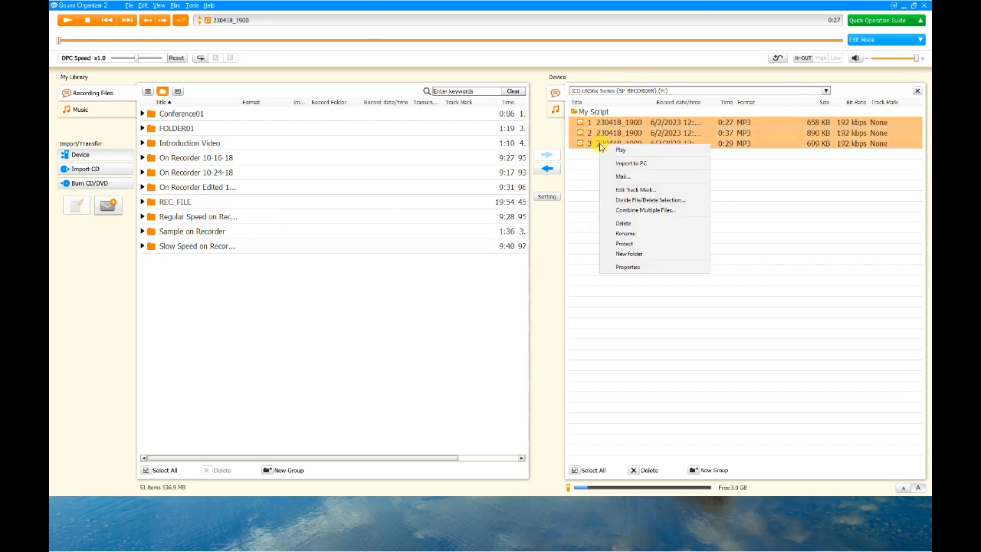
pyautogui.click(625, 243)
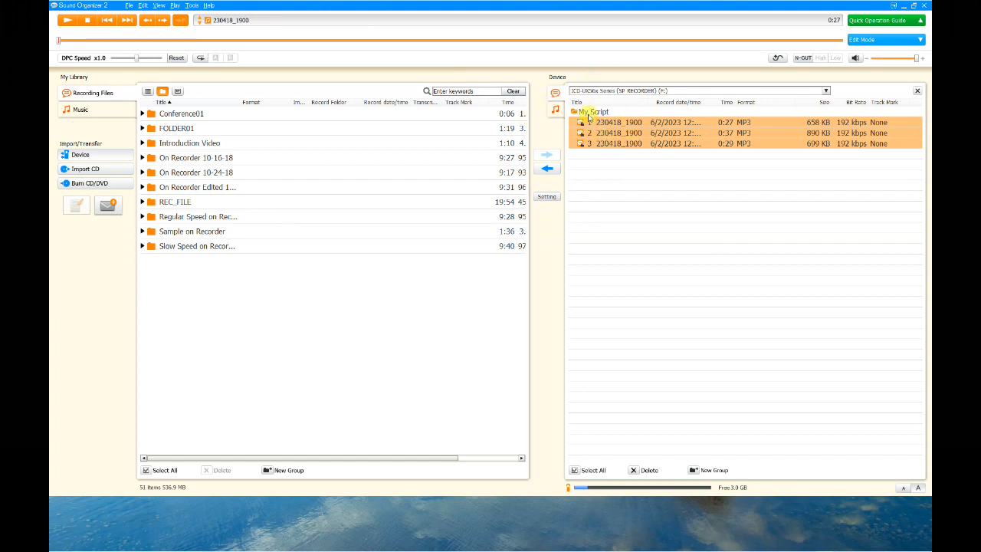
# Remove the protection from the three selected recordings.
pyautogui.rightClick(600, 143)
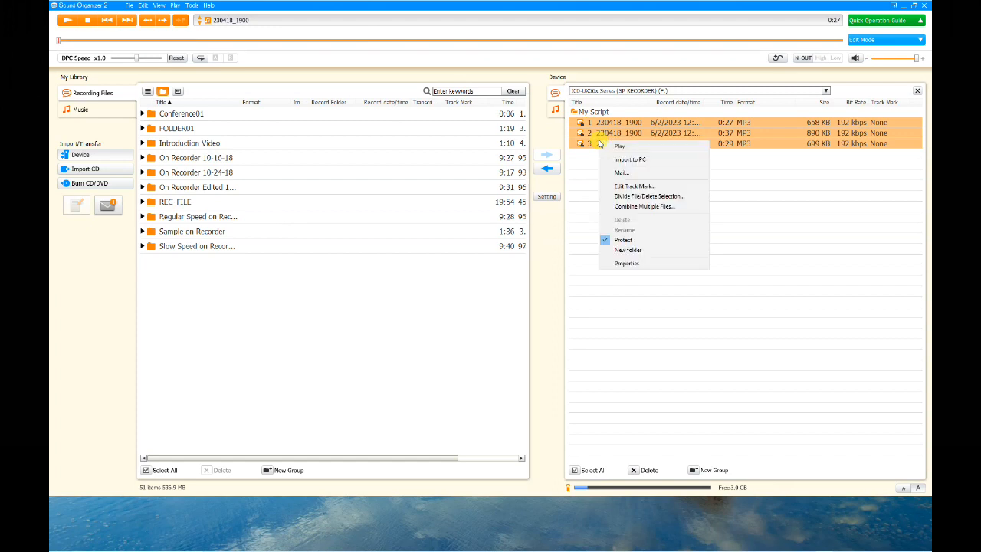
pyautogui.click(606, 245)
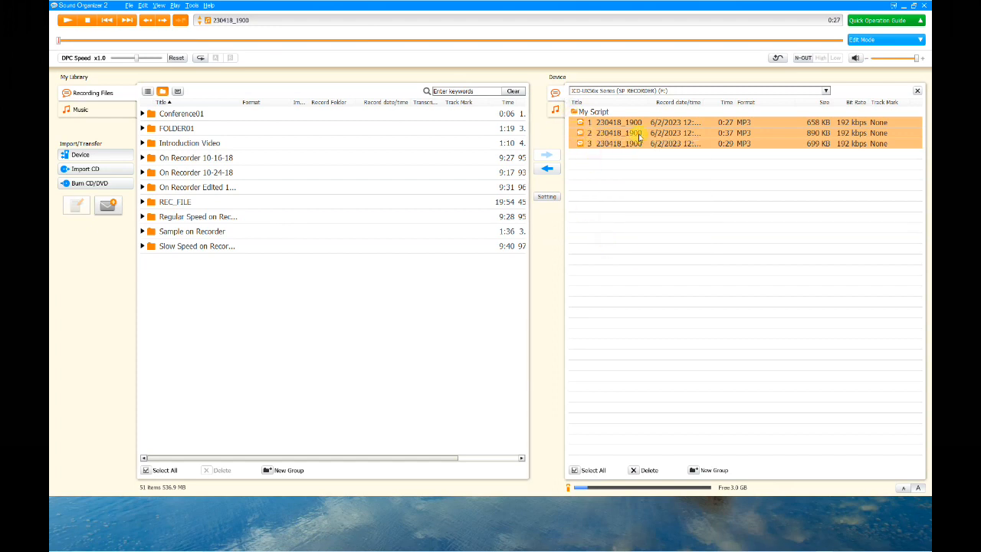
# Return to the My Script folder window in File Explorer.
pyautogui.click(903, 5)
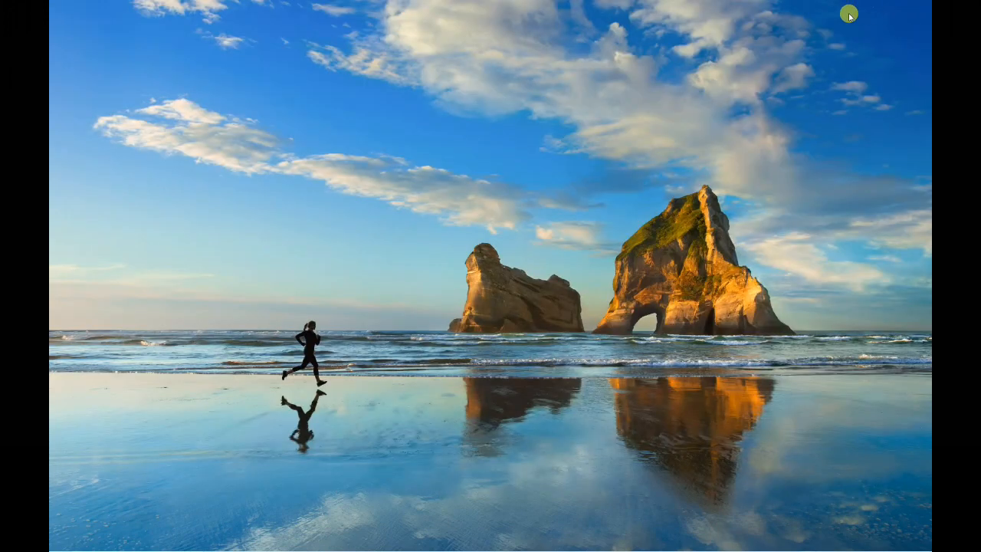
pyautogui.moveTo(531, 543)
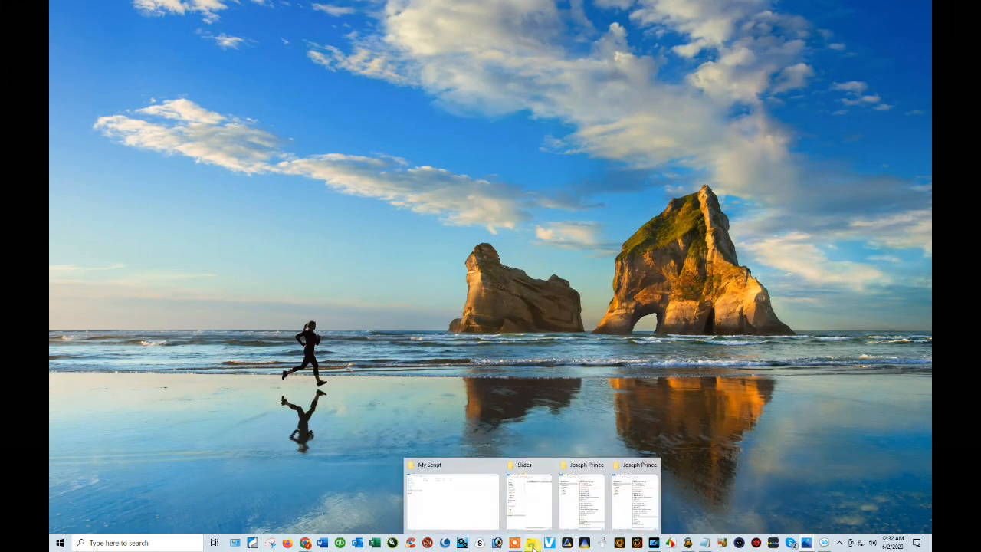
pyautogui.click(460, 502)
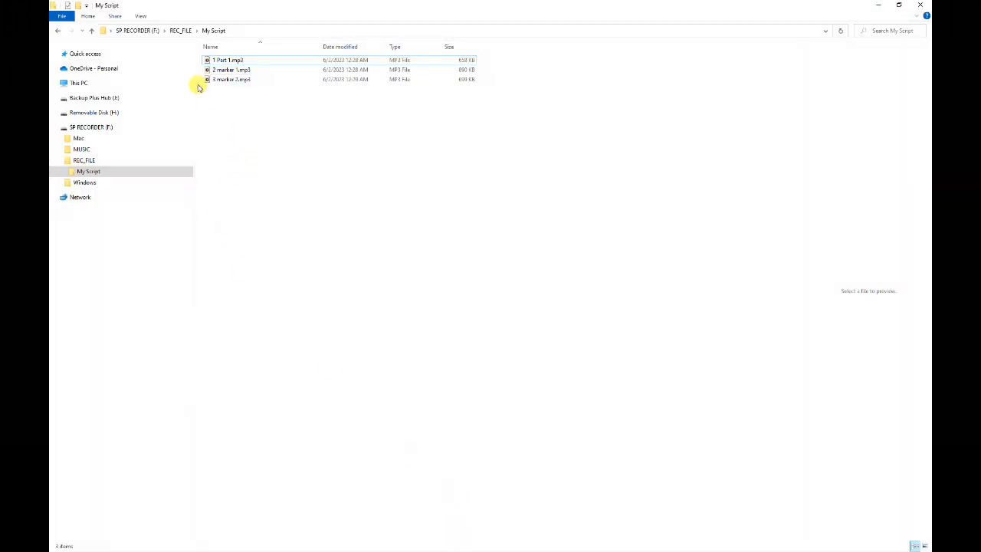